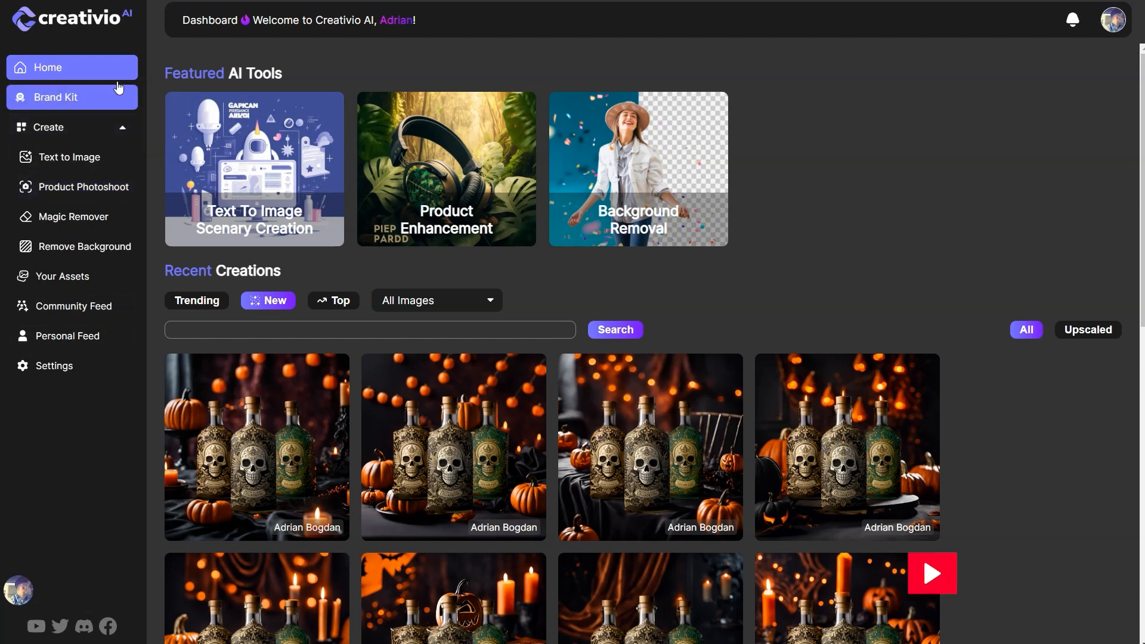
Step: Start a Product Photoshoot with the three-bottles-liquor-with-skull-skull-front image and proceed to its scene details setup
left_click(88, 189)
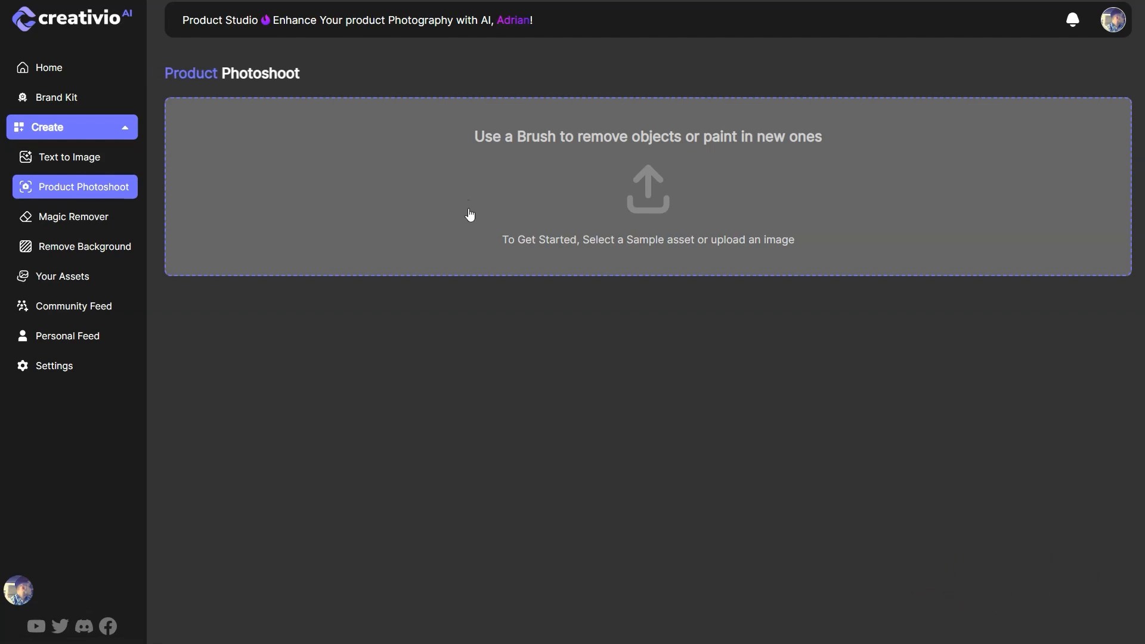
left_click(529, 201)
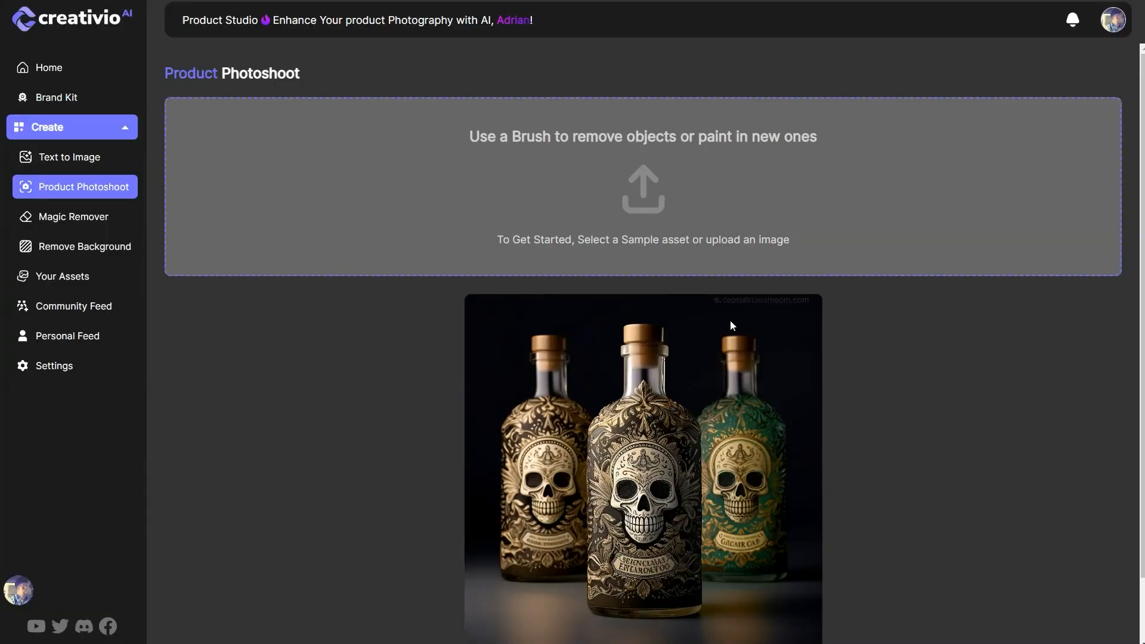
scroll(656, 328, "down", 2)
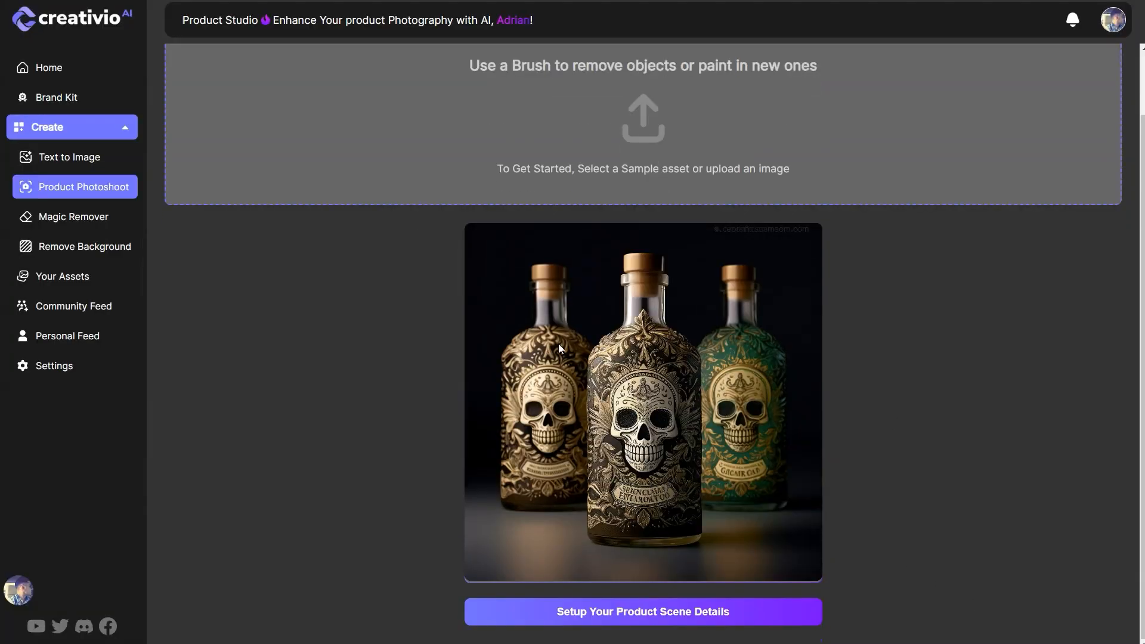
left_click(581, 617)
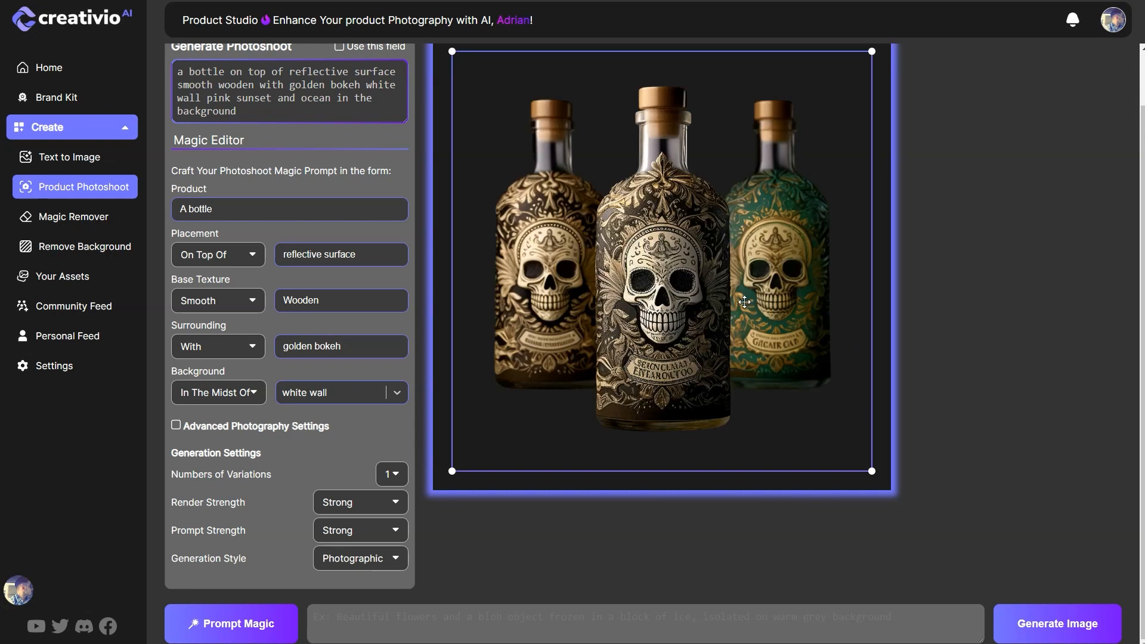
Step: Scale the three bottles down slightly and reposition them centred in the lower part of the canvas
left_click_drag(872, 469, 818, 413)
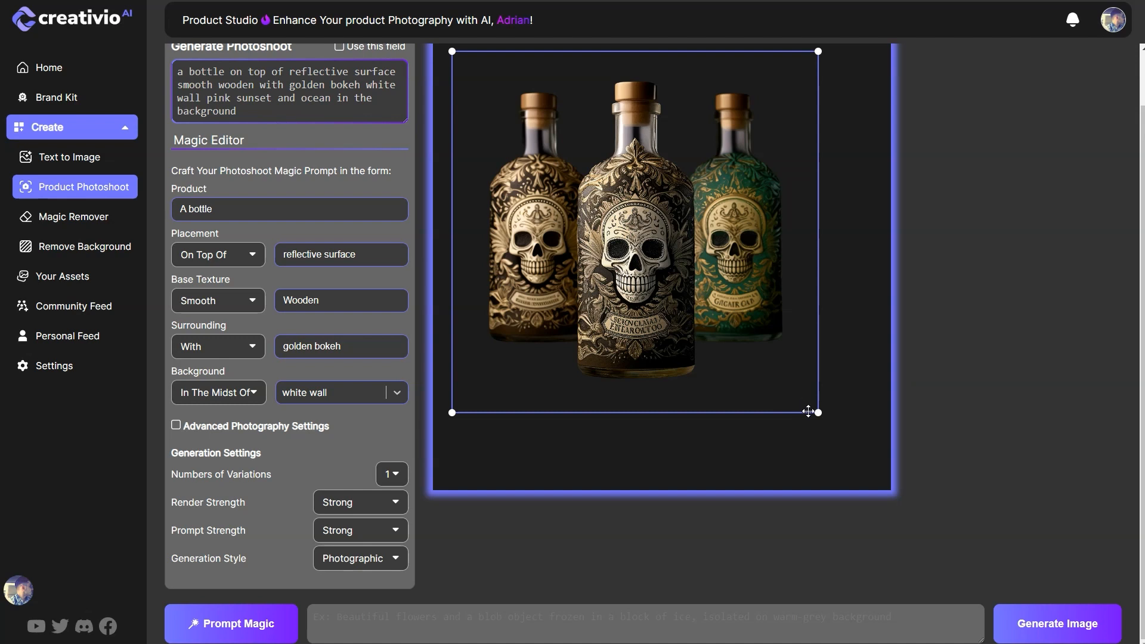
mouse_move(818, 414)
left_mouse_down()
mouse_move(624, 208)
mouse_move(642, 247)
mouse_move(634, 203)
mouse_move(660, 266)
mouse_move(753, 387)
mouse_move(852, 473)
mouse_move(854, 454)
mouse_move(813, 403)
left_mouse_up()
left_click_drag(641, 274, 656, 354)
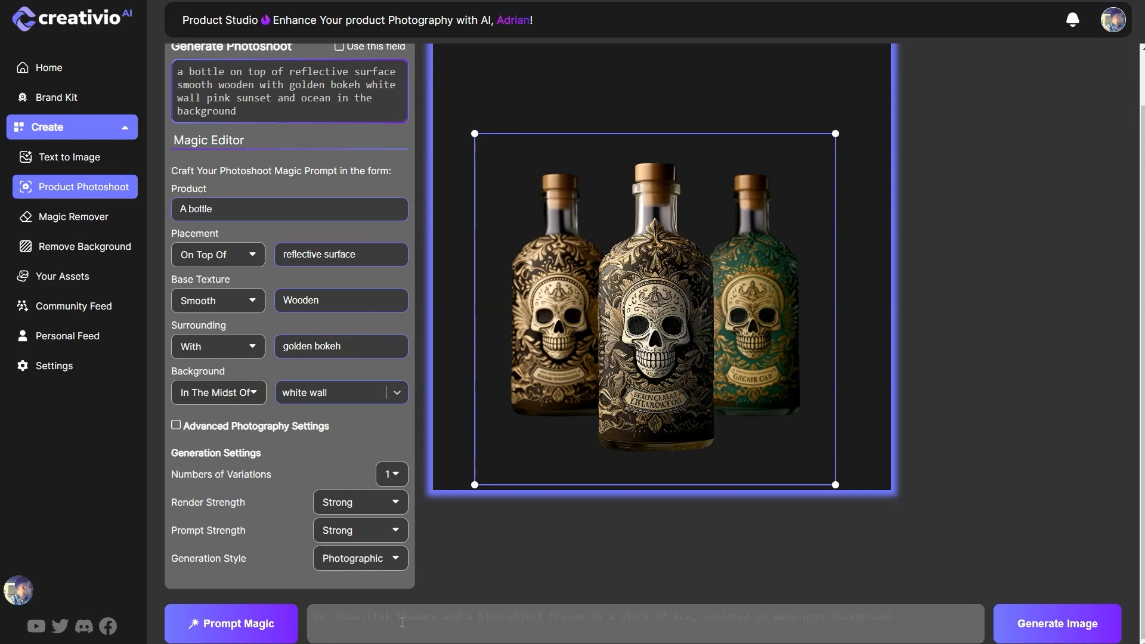
Step: Paste the prepared Halloween scene prompt, beginning "In this stunning product photography scene" and ending "hero shot, halloween style", as the image prompt
scroll(370, 168, "up", 1)
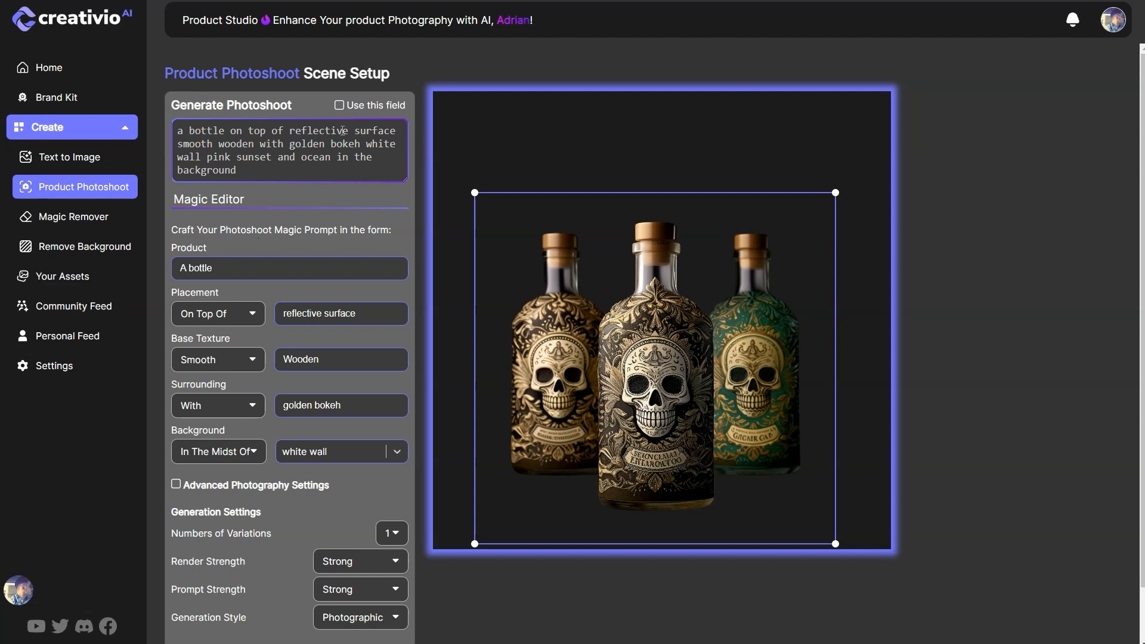
scroll(439, 446, "down", 1)
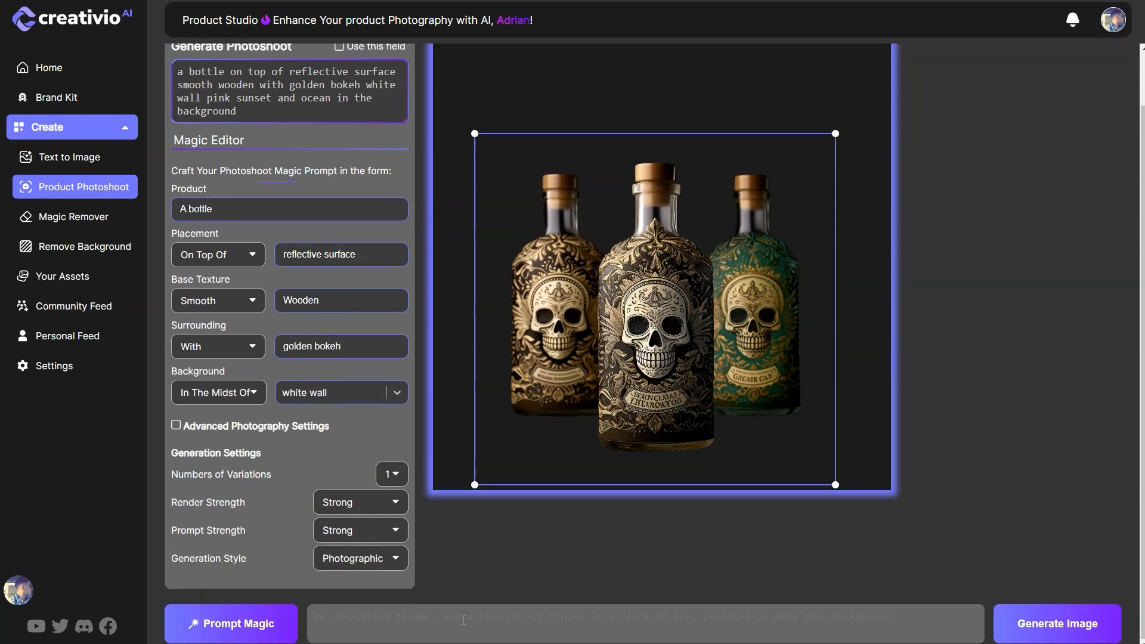
key("ctrl+v")
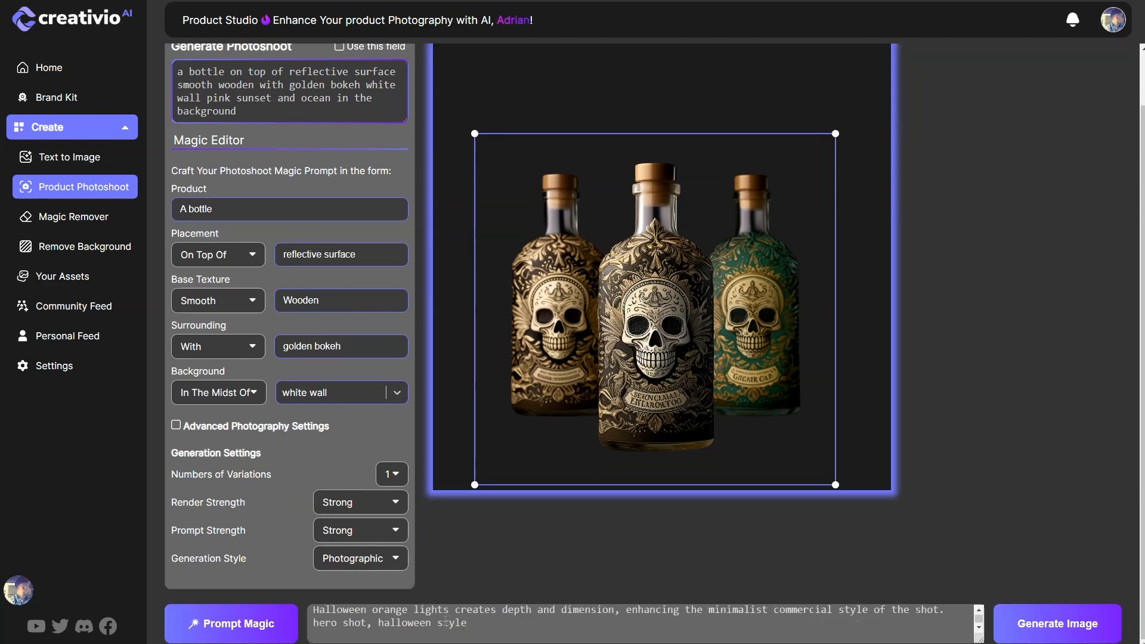
scroll(641, 633, "up", 5)
scroll(803, 558, "down", 2)
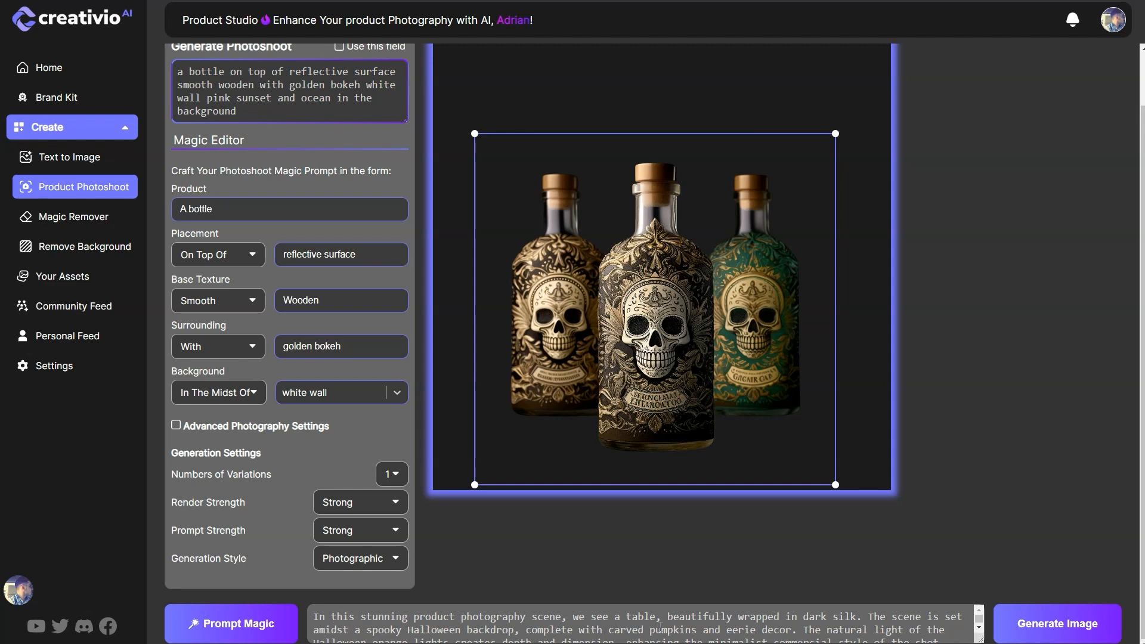
Step: Insert "3 bottles of tequila sitting on" before "a table" in the image prompt
left_click(610, 617)
type("3 bottle ")
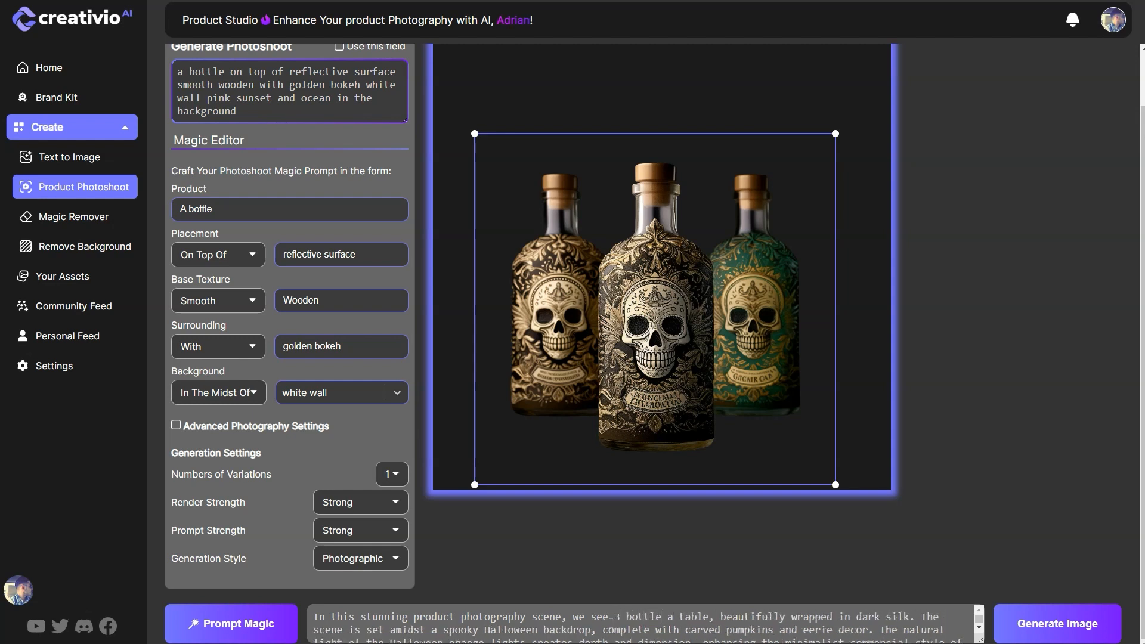
type("s of tequila sittin on")
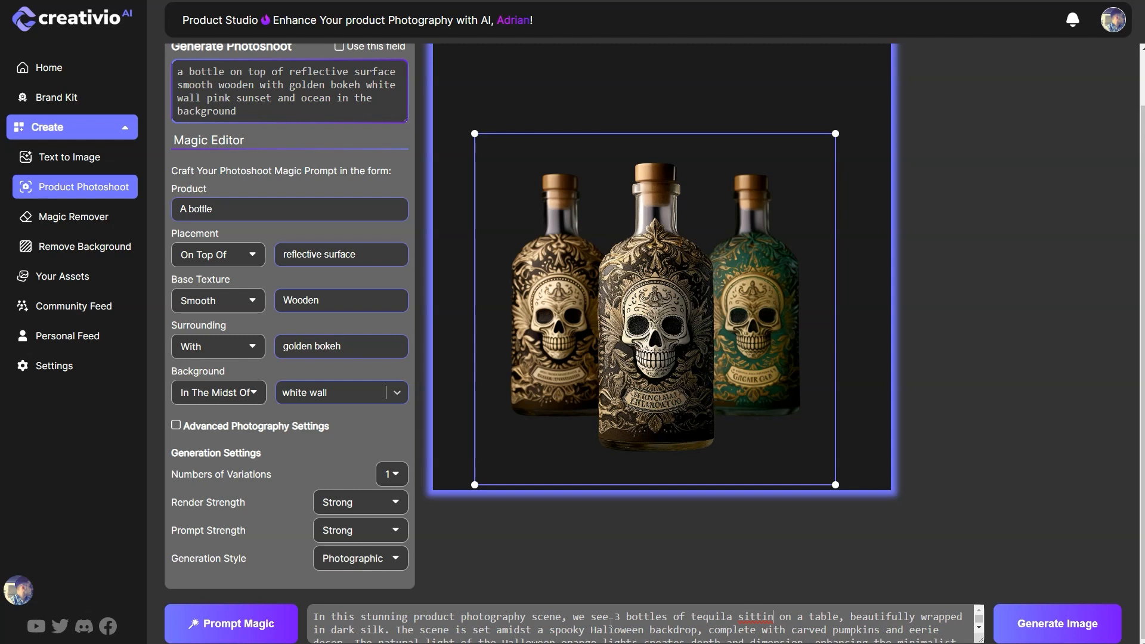
type("g")
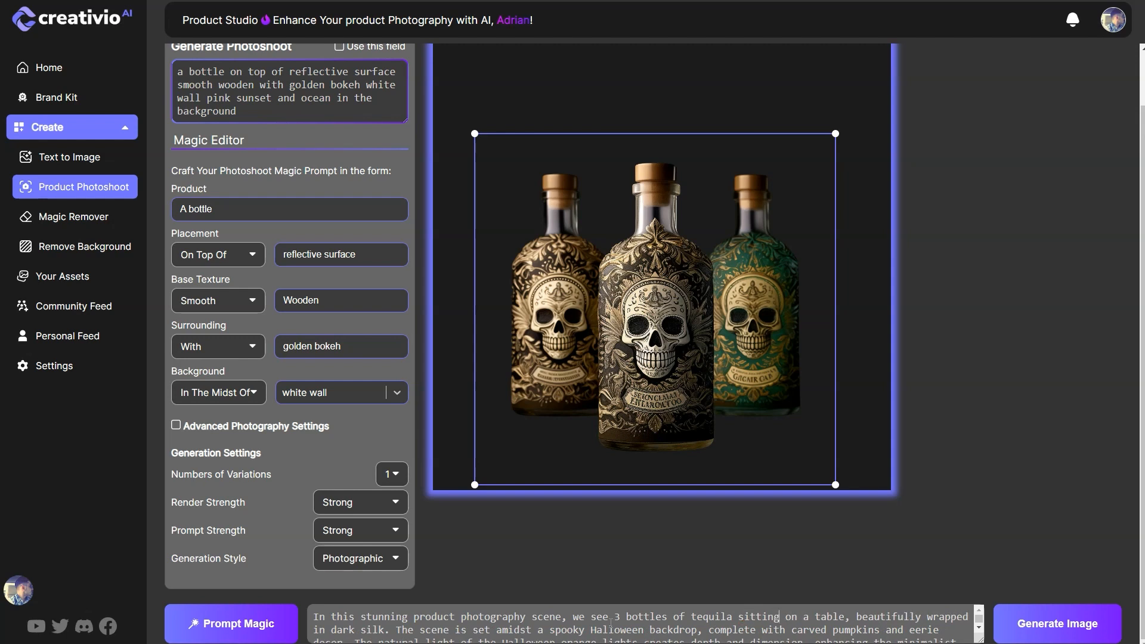
Step: Review the image prompt's wording from the tequila bottles phrase through the spooky Halloween backdrop to the closing style terms
left_click_drag(616, 617, 786, 618)
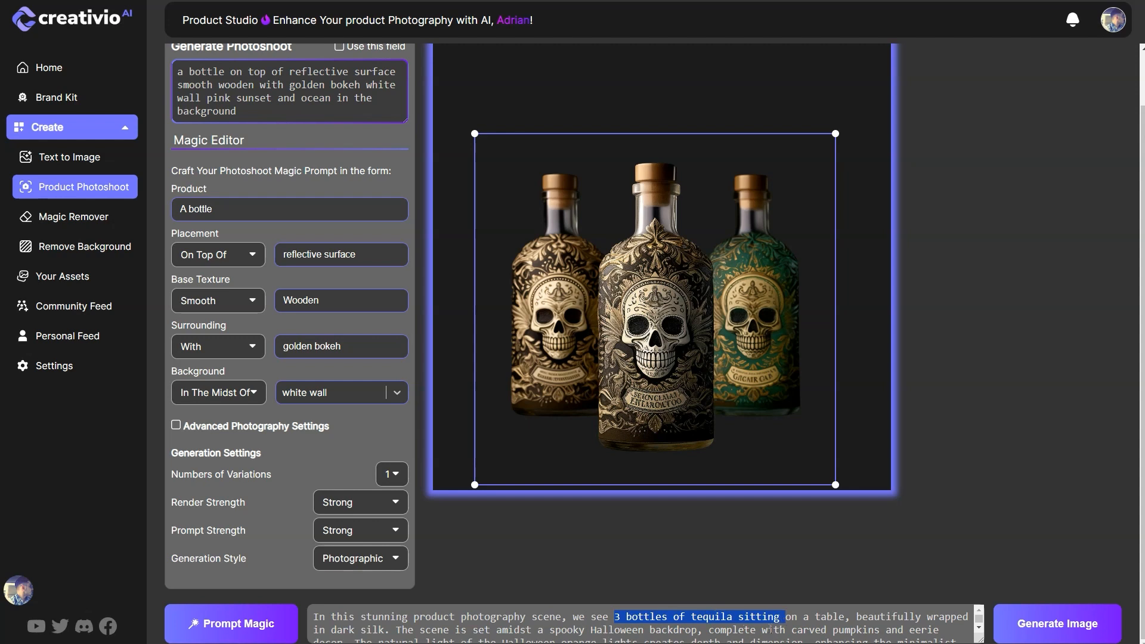
left_click(888, 617)
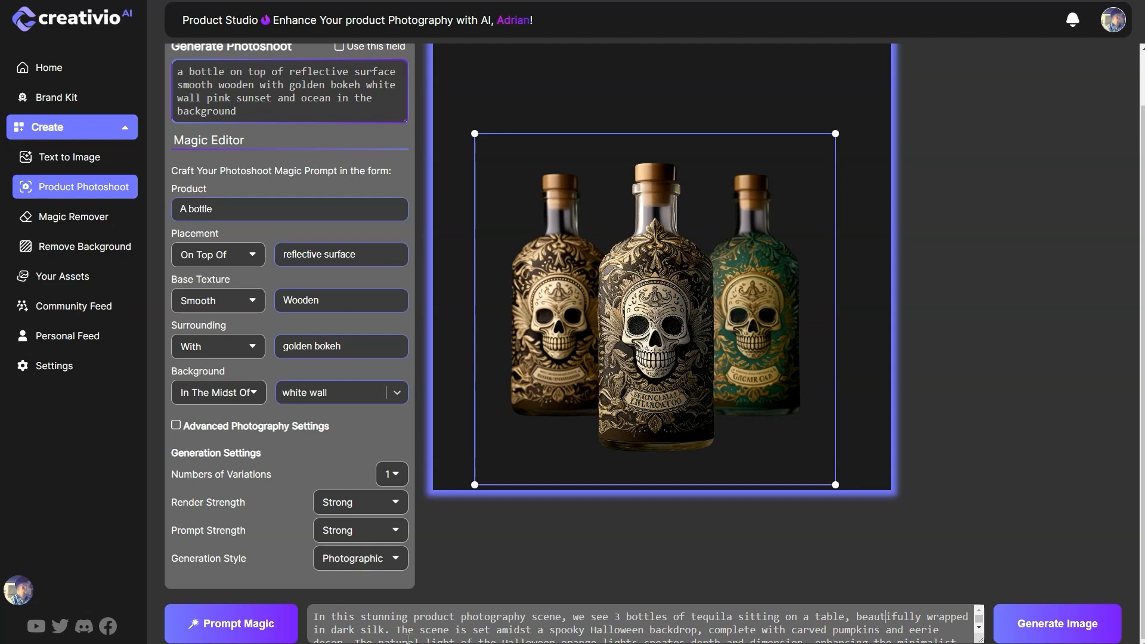
left_click_drag(396, 630, 636, 631)
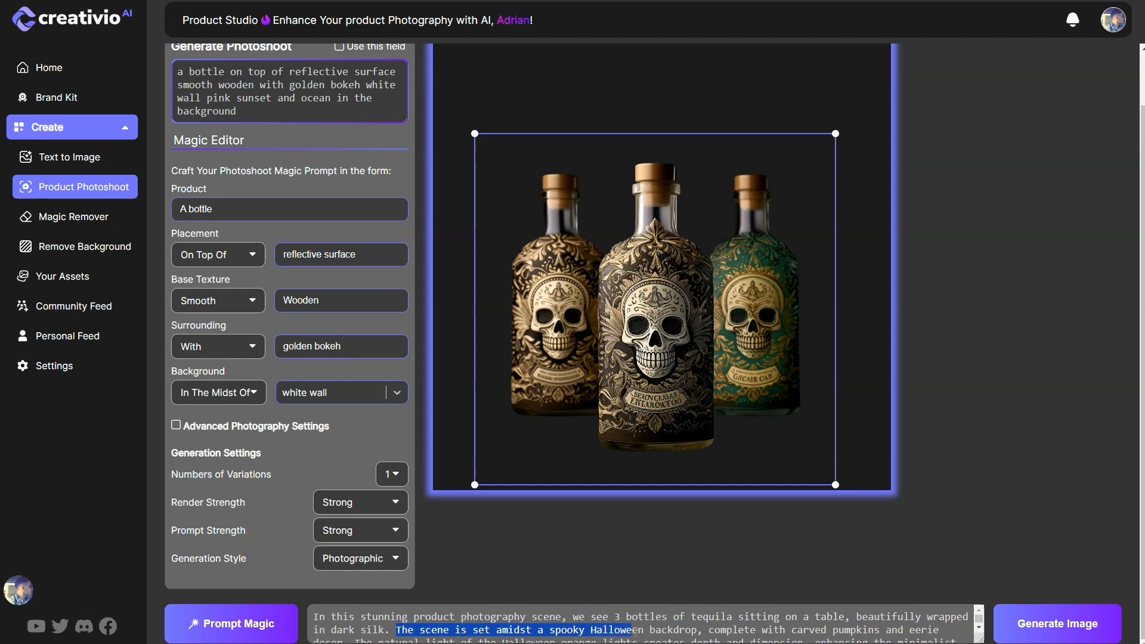
left_click(923, 630)
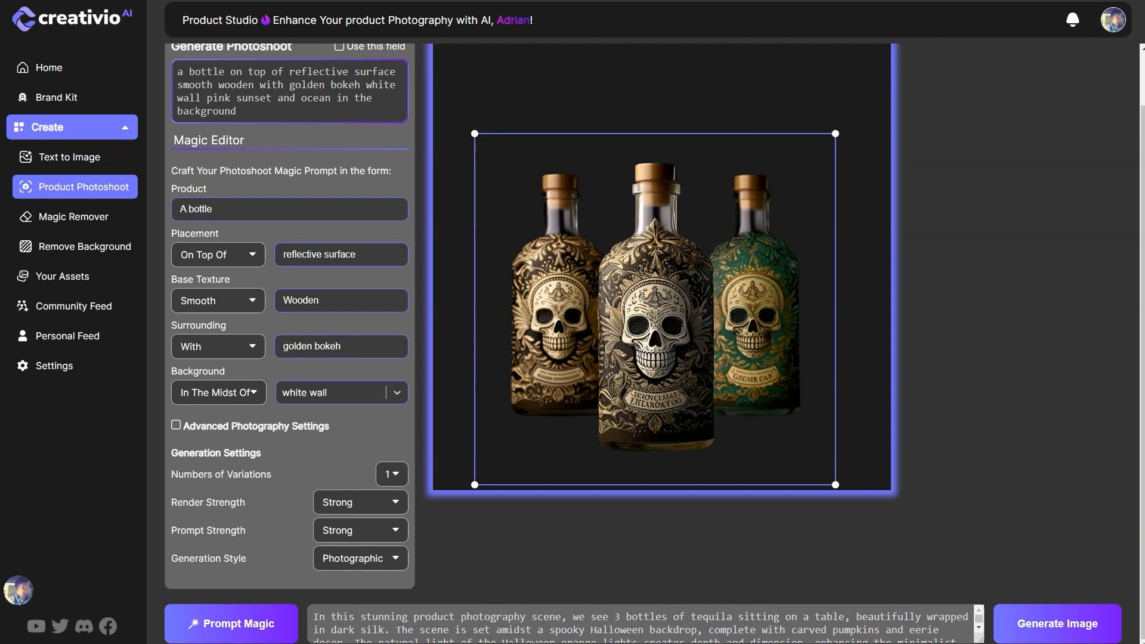
key("Down")
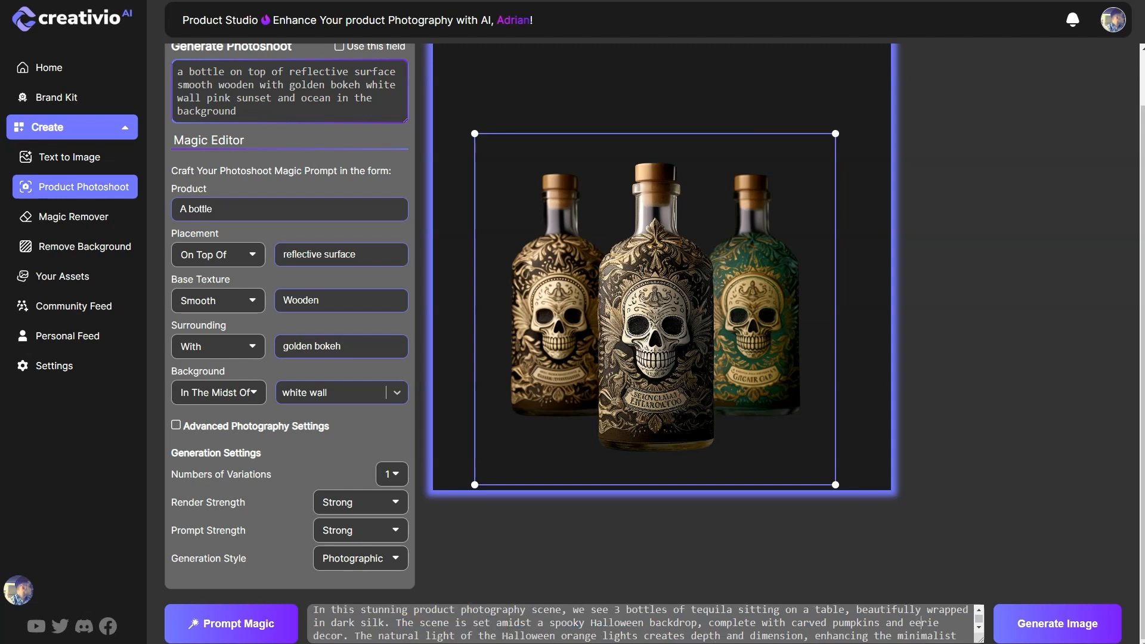
key("Down")
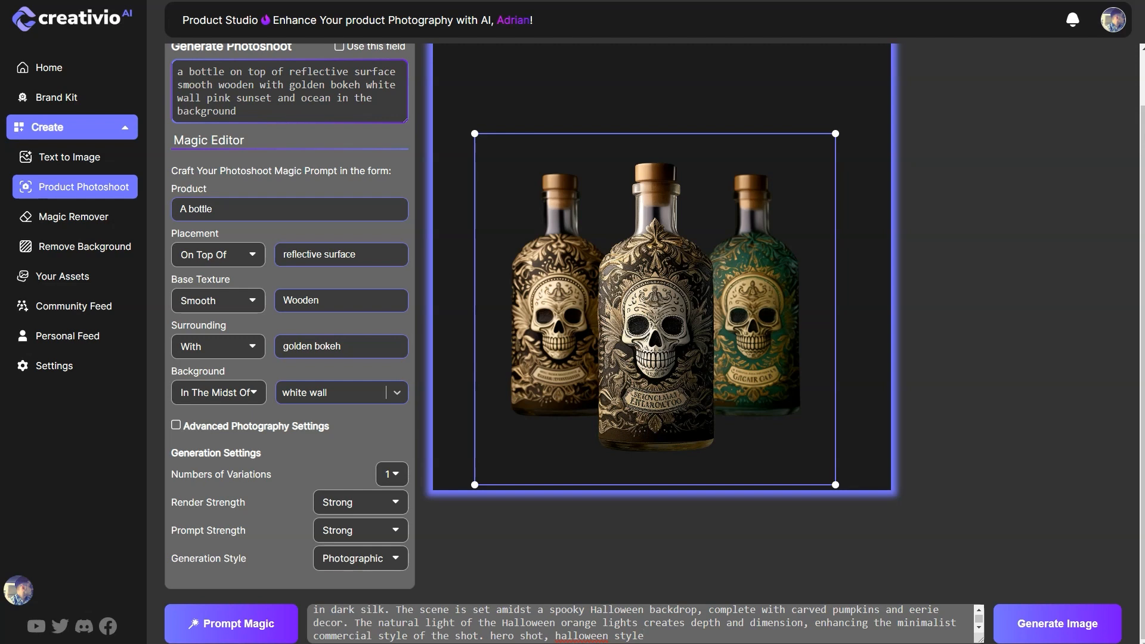
key("Return")
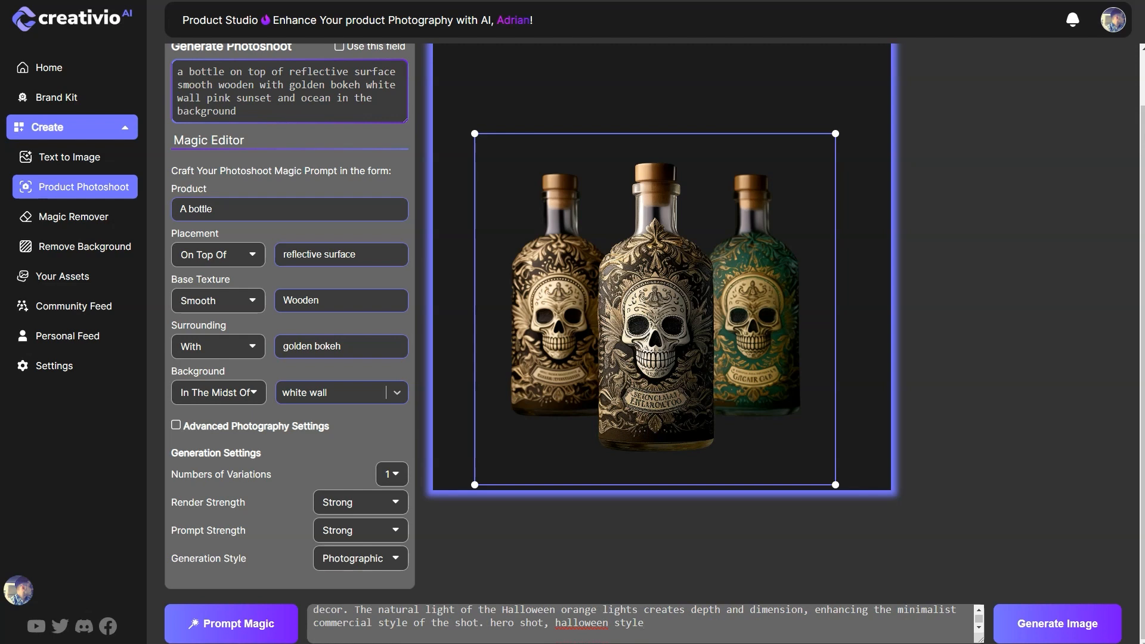
Step: Set the number of variations to 4, keep Strong render strength and Photographic style, and generate the images
left_click(394, 475)
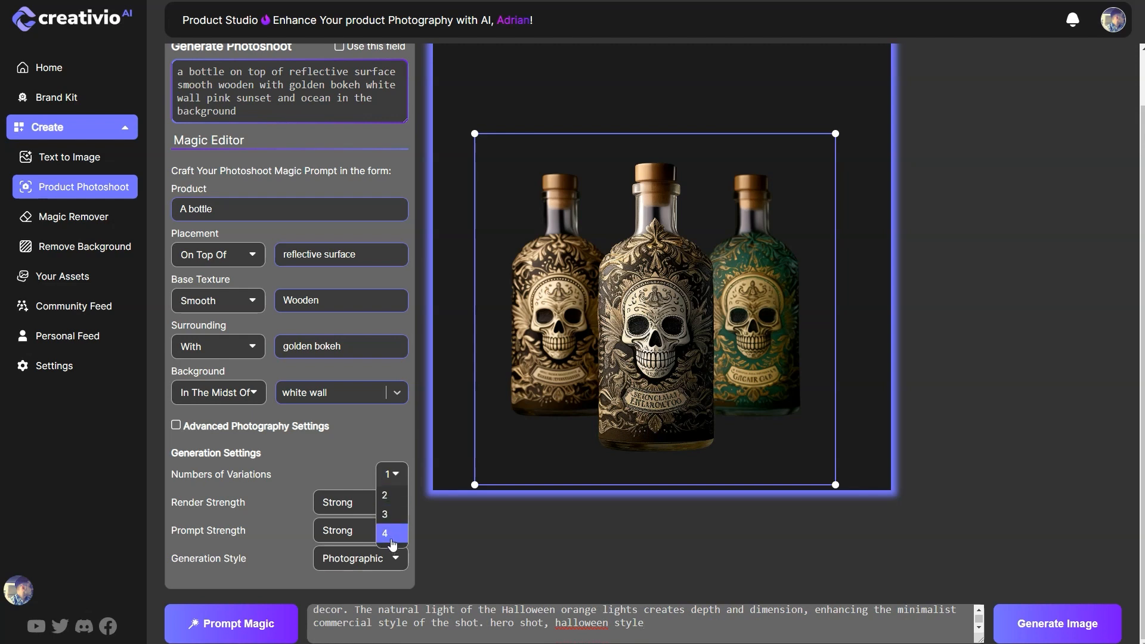
left_click(385, 533)
left_click(389, 503)
left_click(388, 503)
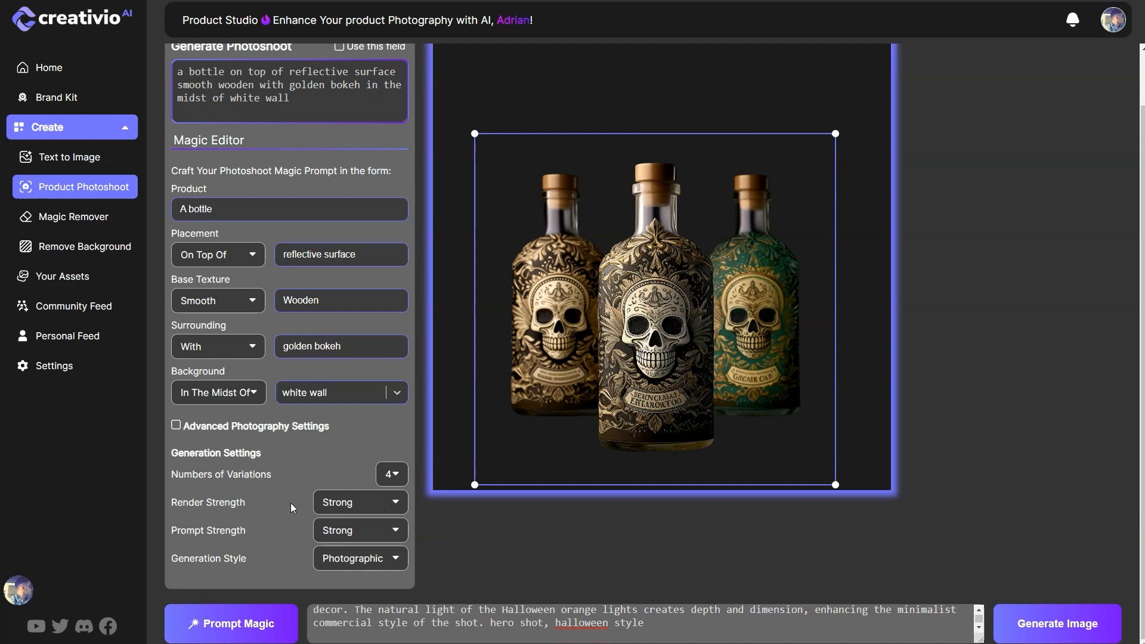
left_click(396, 560)
left_click(395, 559)
left_click(1054, 628)
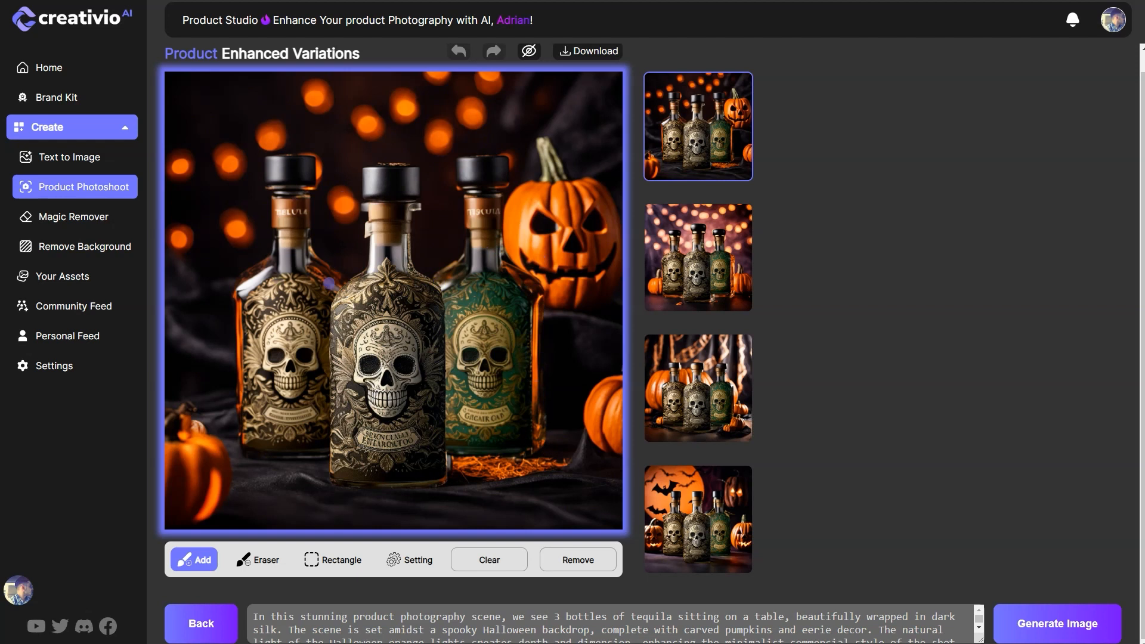
Step: View the second, third and fourth generated variations enlarged to compare their bottles and Halloween backgrounds
left_click(697, 258)
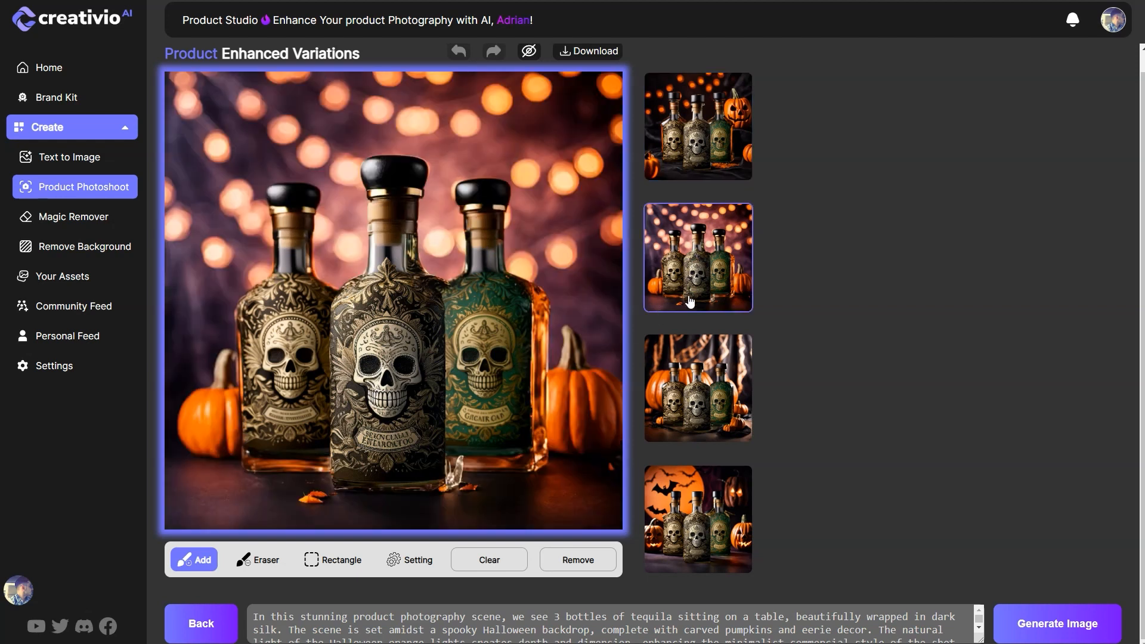
left_click(717, 386)
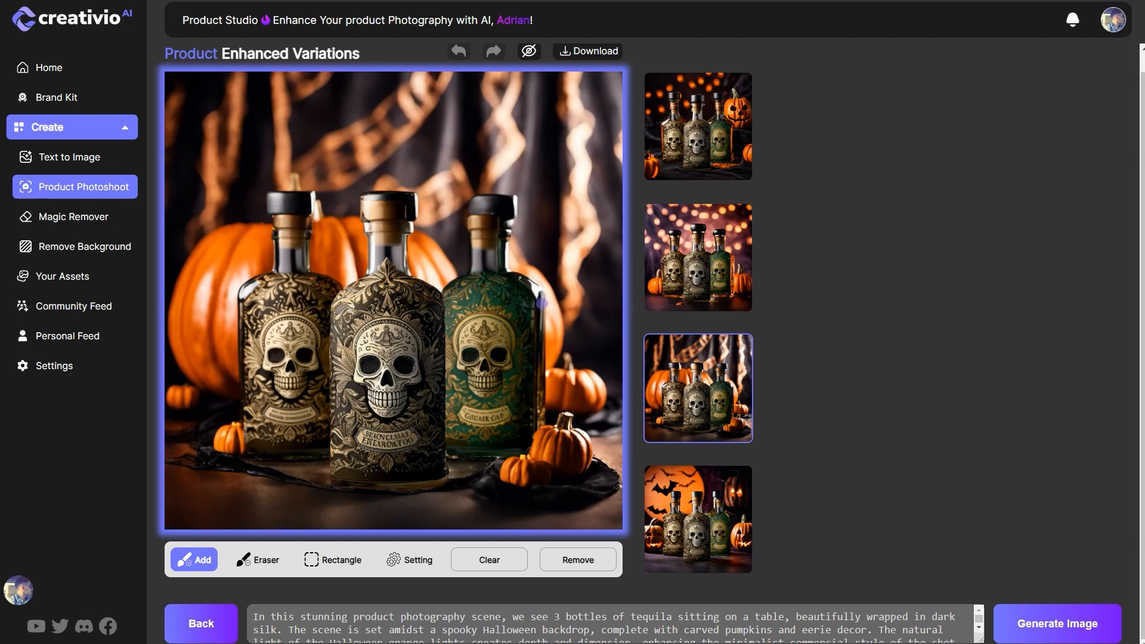
left_click(680, 529)
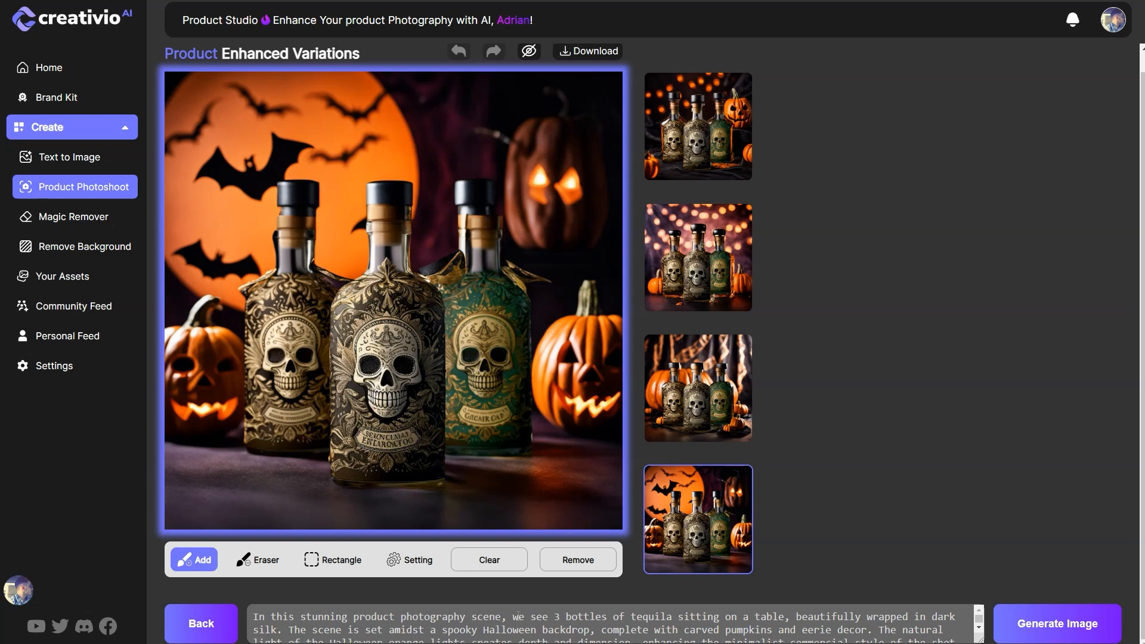
Step: Remove "3 bottles of tequila sitting on" from the image prompt and generate a new set of variations
left_click_drag(514, 617, 719, 618)
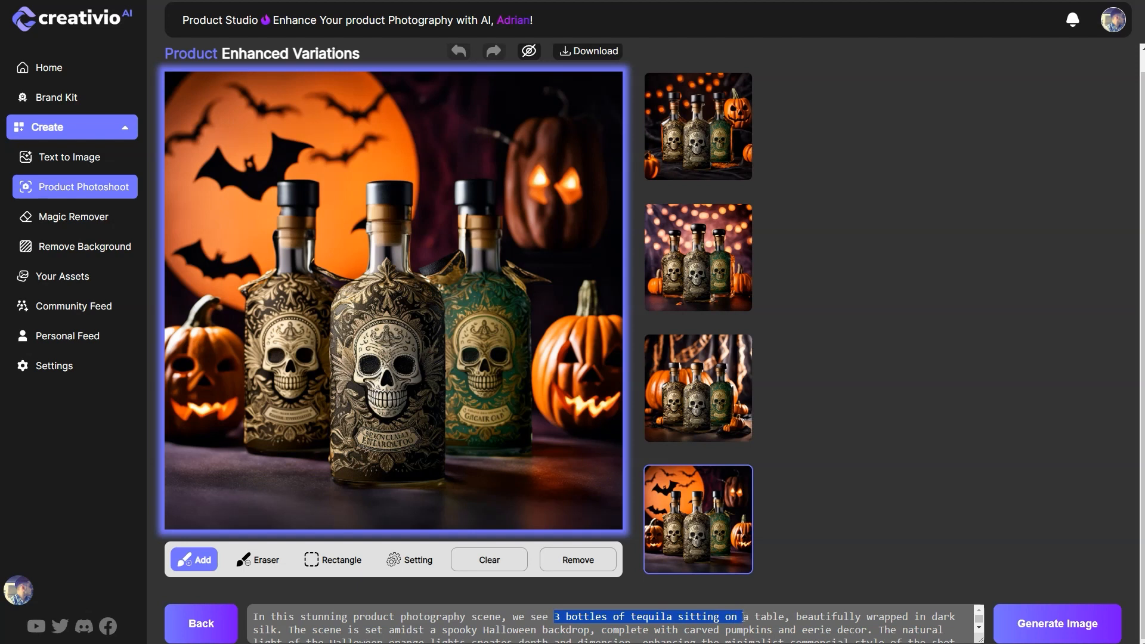
key("BackSpace")
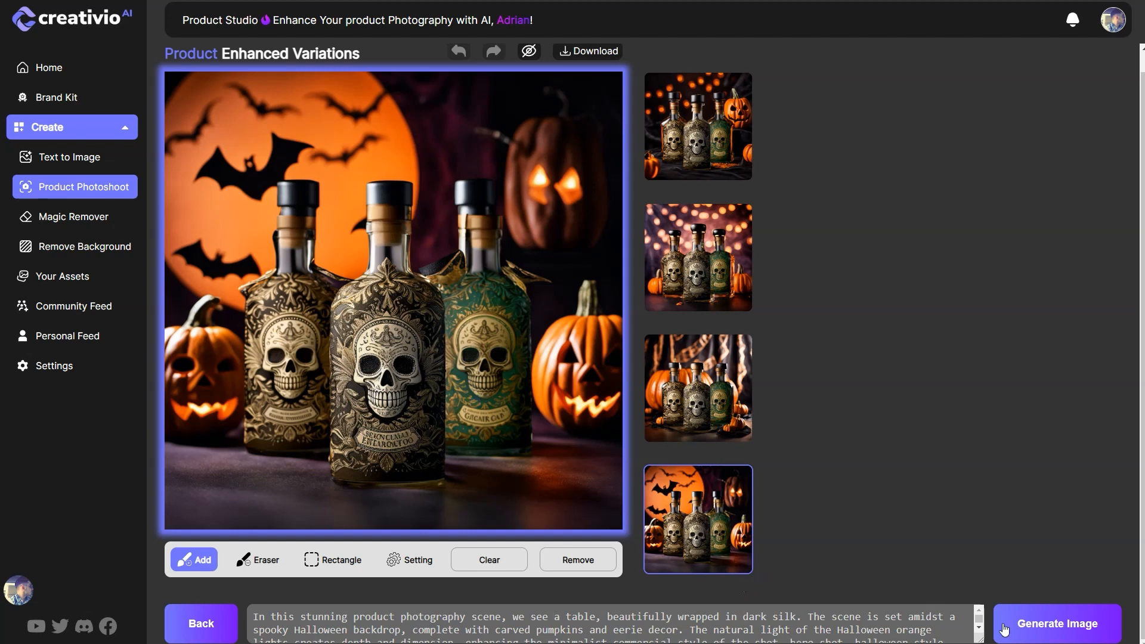
left_click(1053, 628)
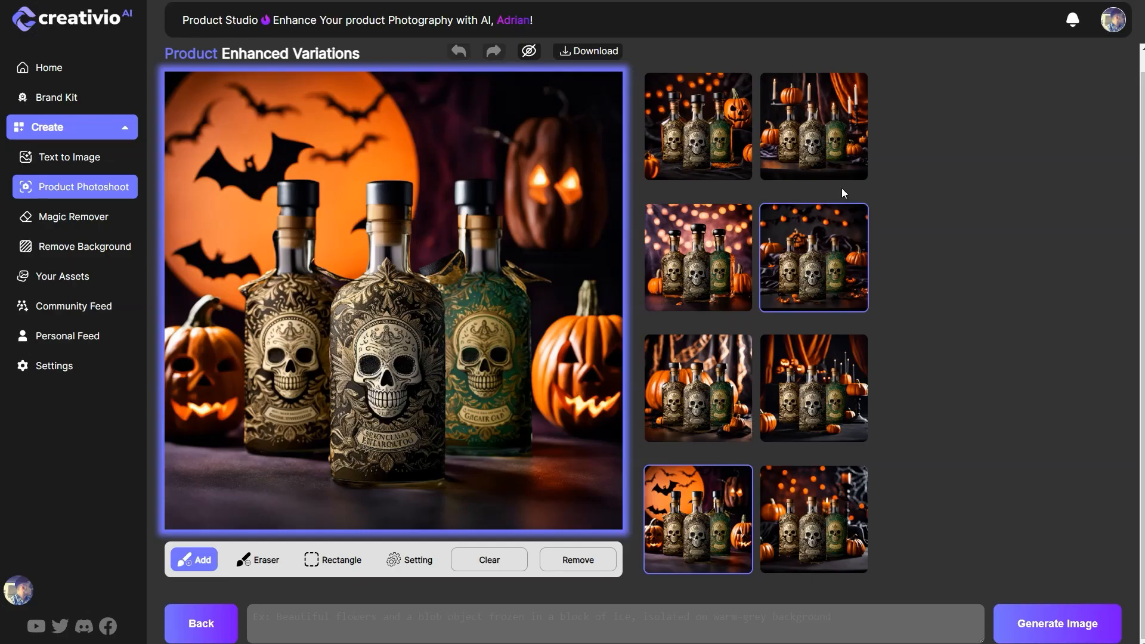
Step: View each of the four newly generated variations enlarged, and revisit the second one with the orange string lights
left_click(835, 148)
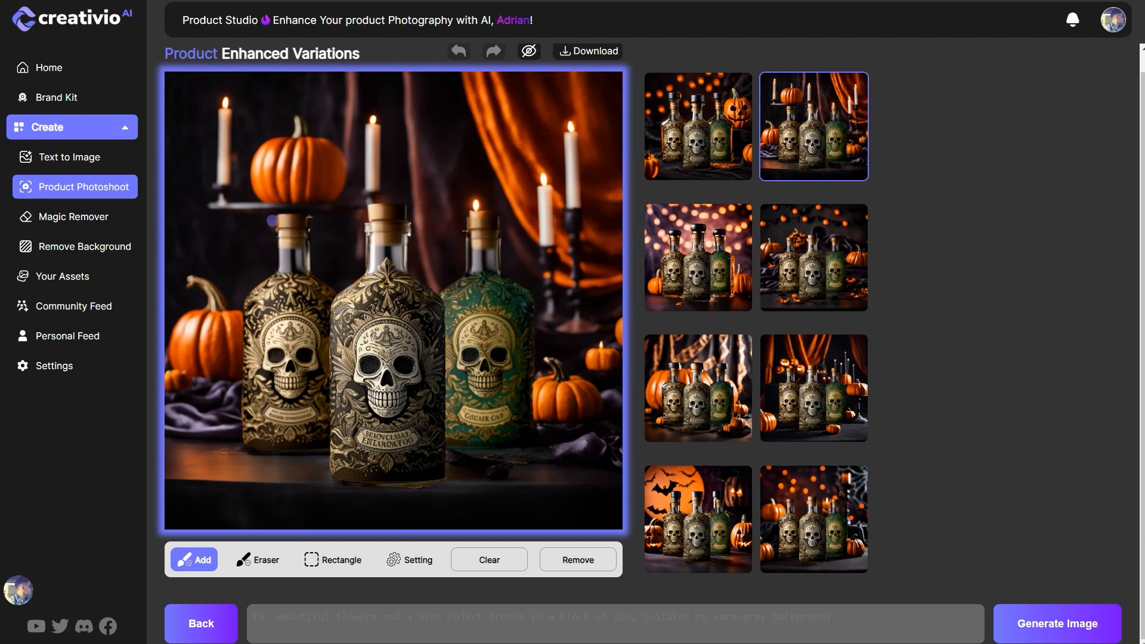
left_click(834, 263)
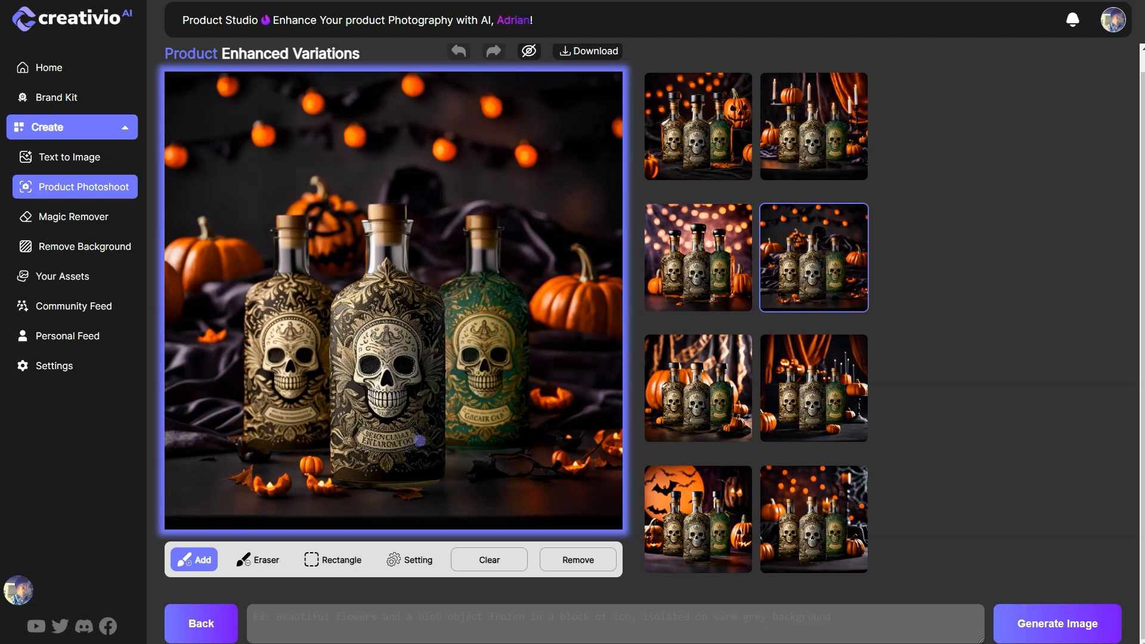
left_click(808, 401)
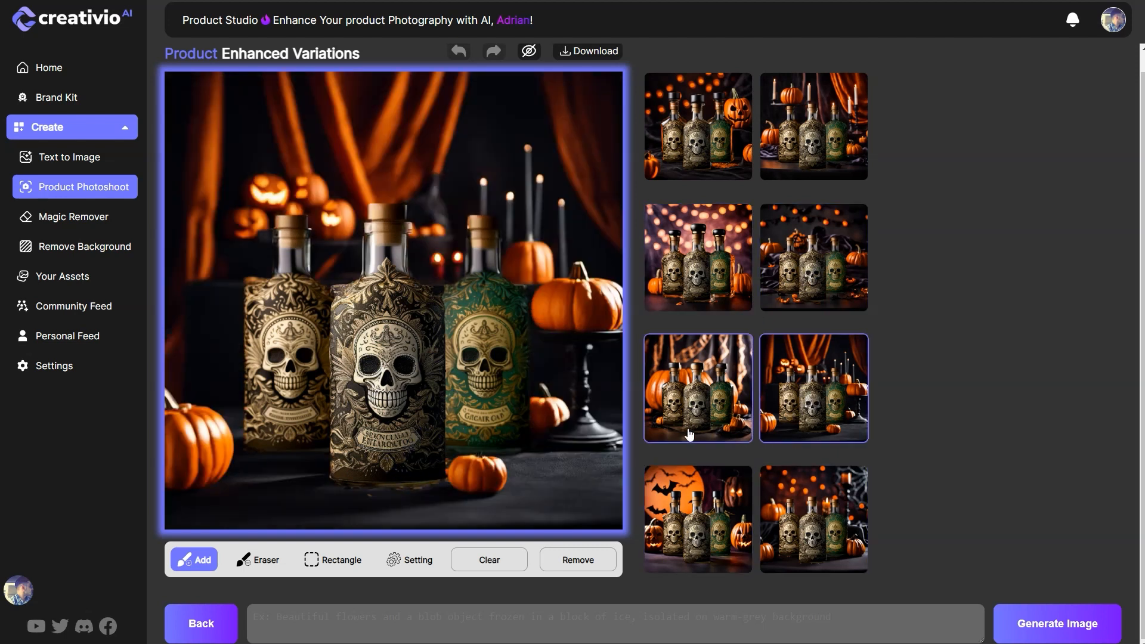
left_click(816, 516)
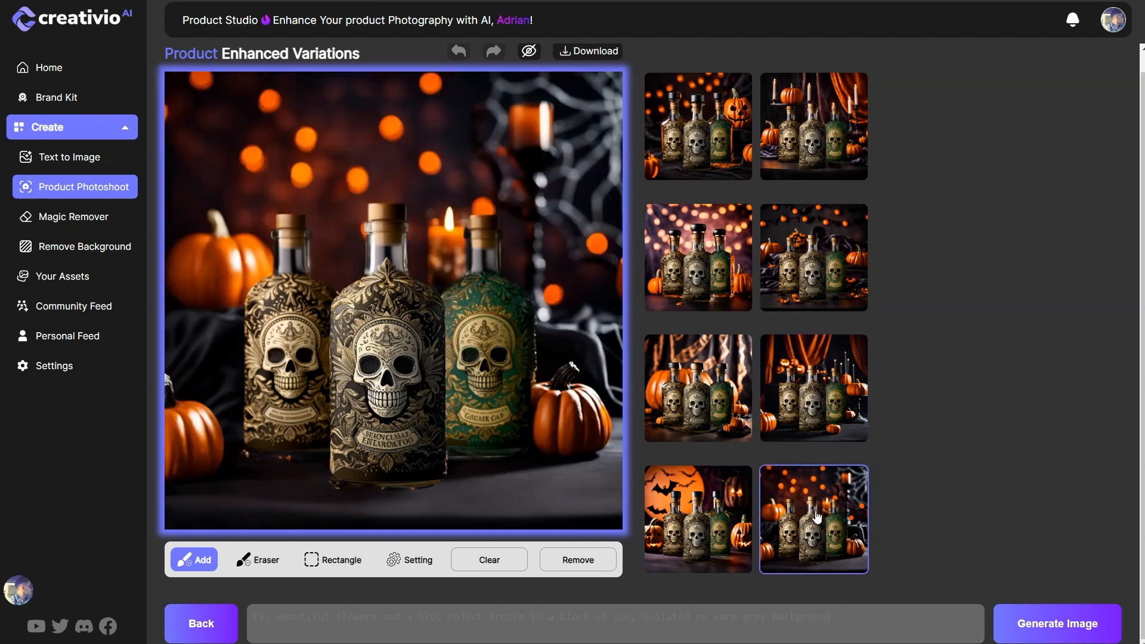
left_click(816, 293)
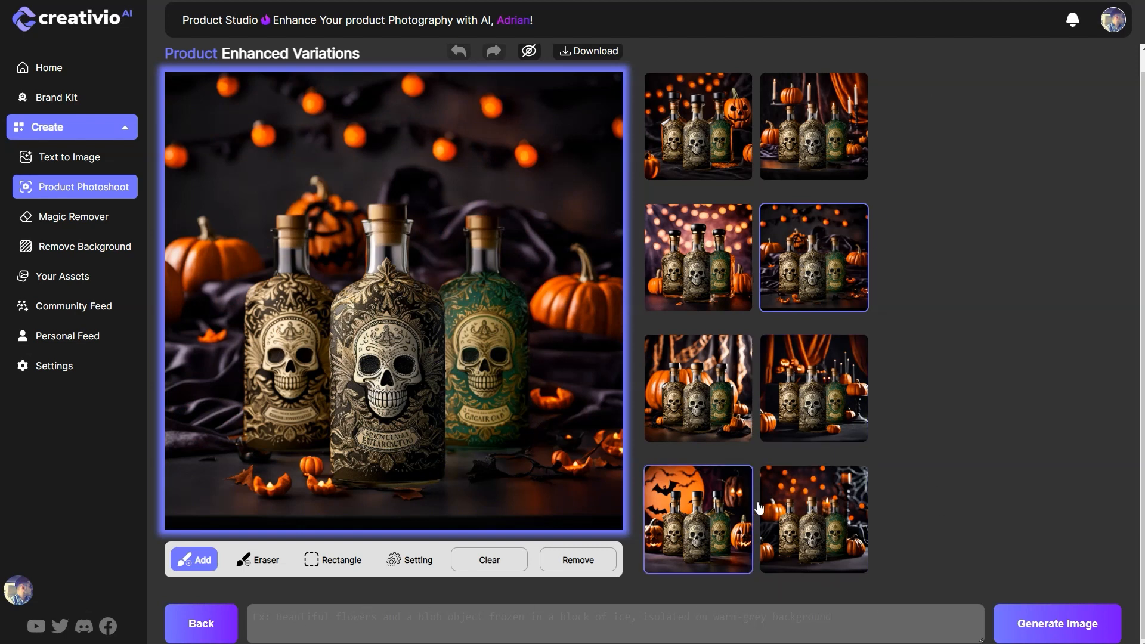
Step: Return to the scene setup, shrink the three-bottle image and position it in the lower middle of the canvas
left_click(198, 630)
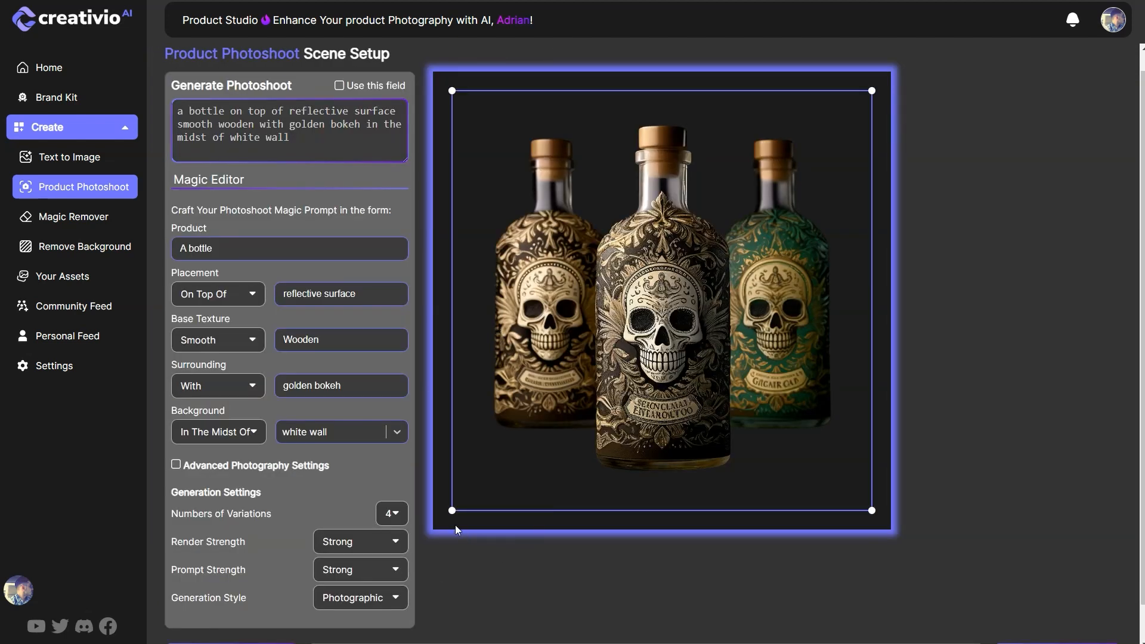
left_click_drag(452, 510, 523, 433)
left_click_drag(739, 312, 701, 398)
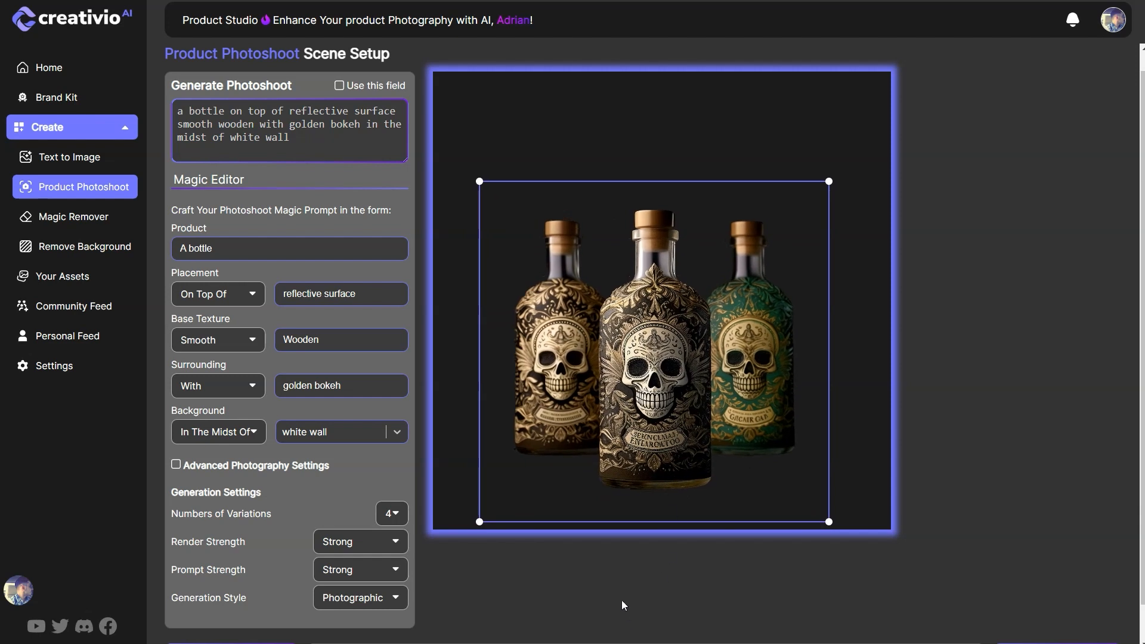
Step: Replace the whole image prompt with the copied version beginning "In this stunning product photography scene, we see a table"
scroll(618, 599, "down", 1)
triple_click(599, 624)
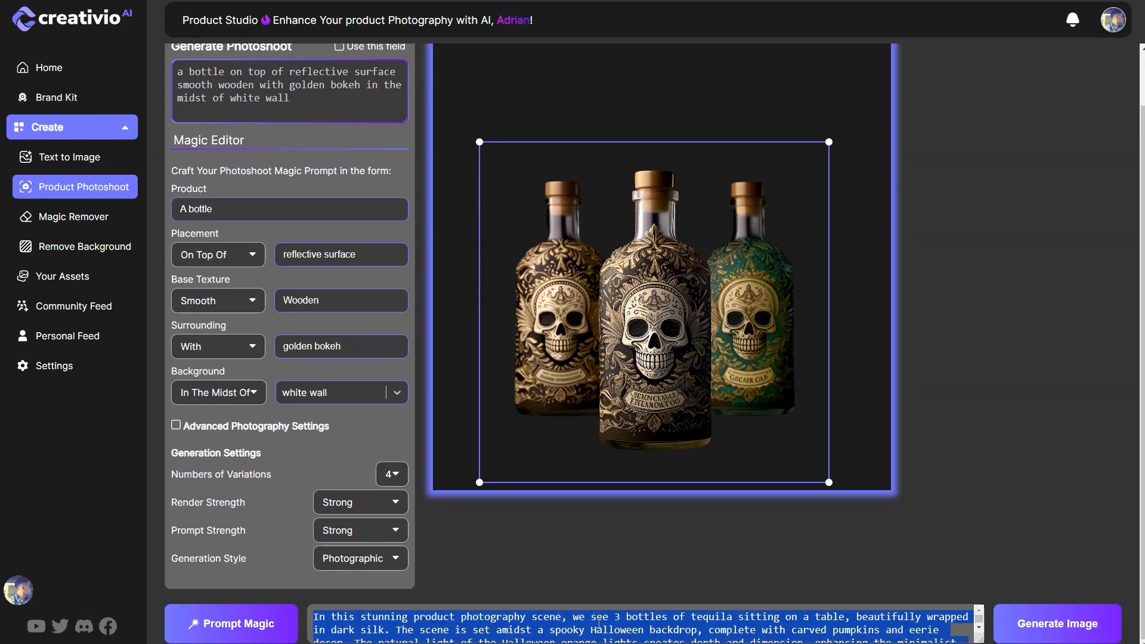
key("ctrl+v")
scroll(465, 623, "up", 3)
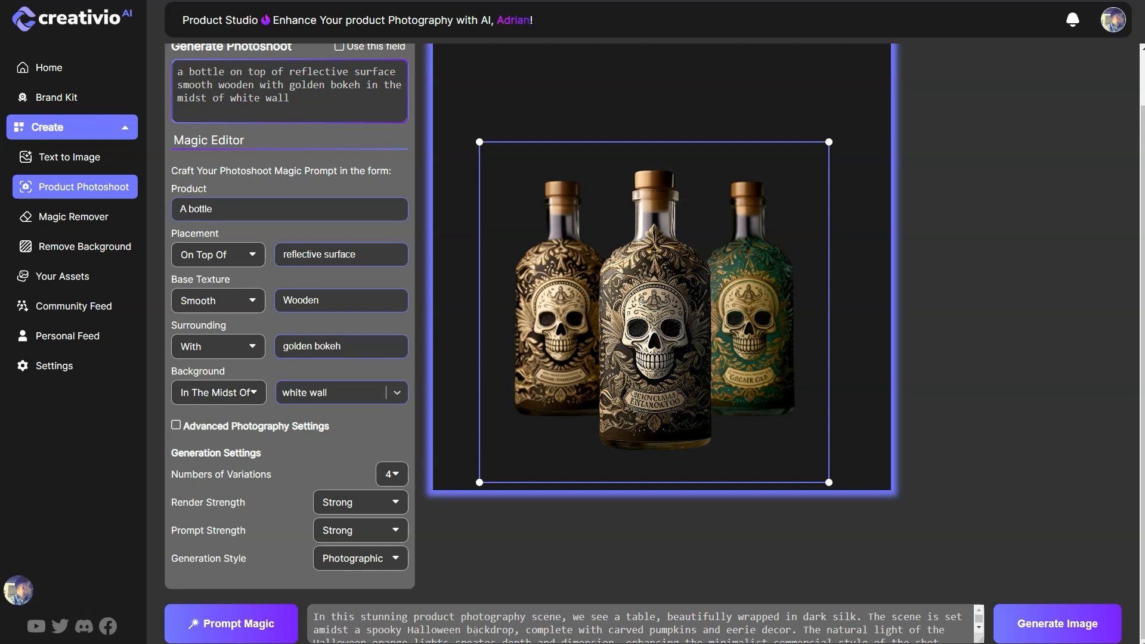
Step: Rewrite the image prompt with Prompt Magic, review the resulting text, and run Prompt Magic on it again
scroll(624, 627, "down", 1)
left_click(253, 627)
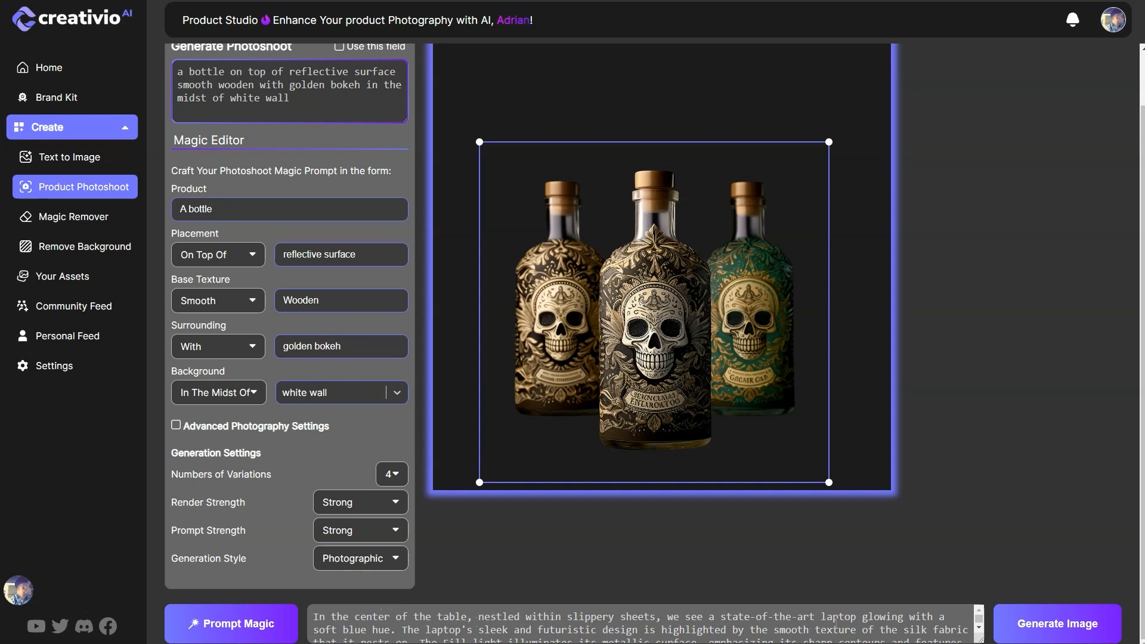
left_click_drag(821, 621, 707, 627)
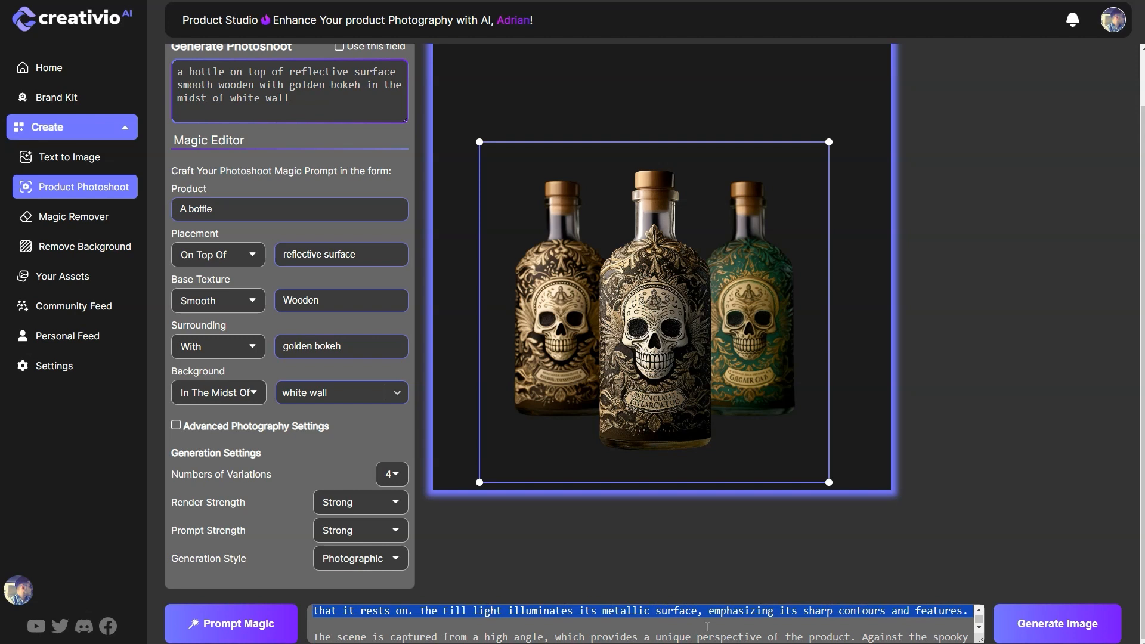
left_click(706, 627)
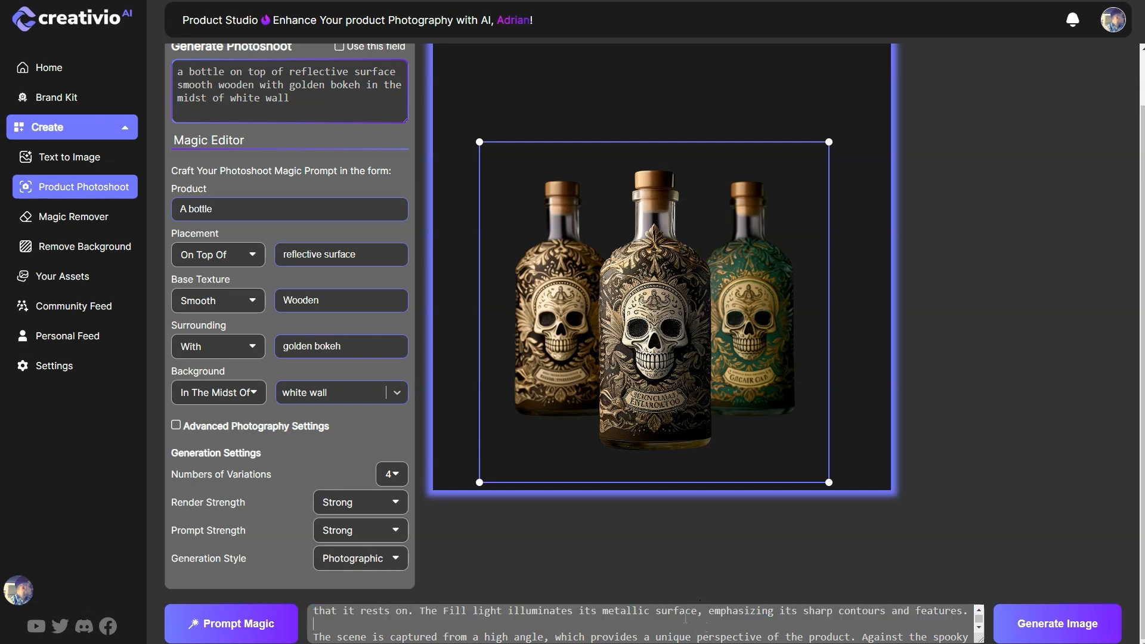
scroll(686, 619, "down", 3)
left_click(256, 627)
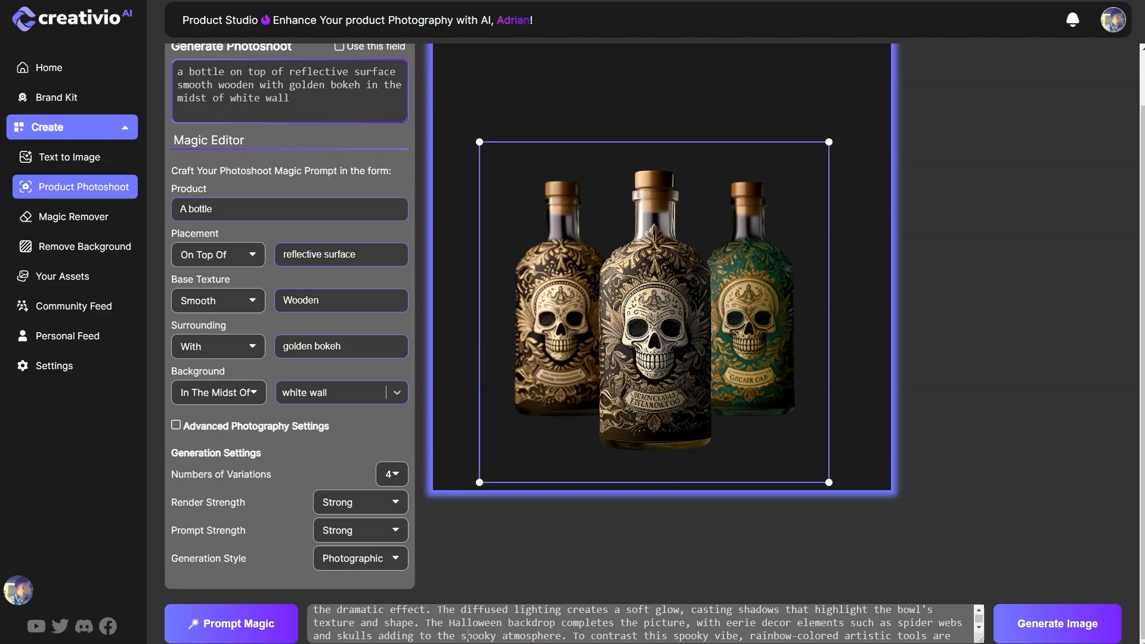
Step: Read through the rewritten prompt and generate a new set of variations from it
scroll(399, 632, "up", 1)
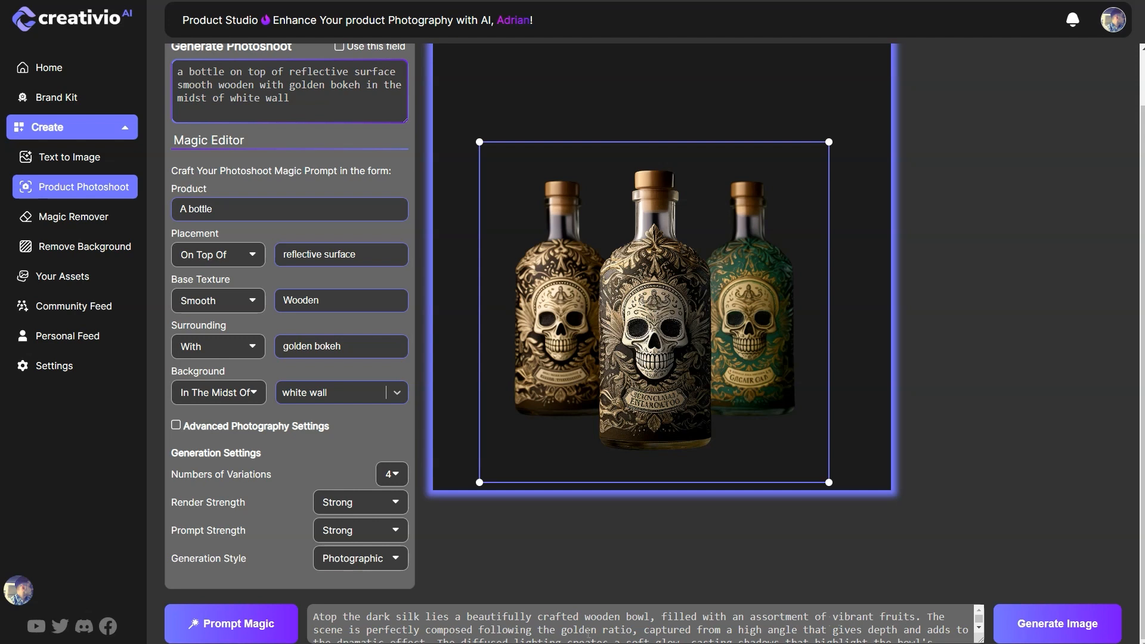
scroll(708, 632, "down", 3)
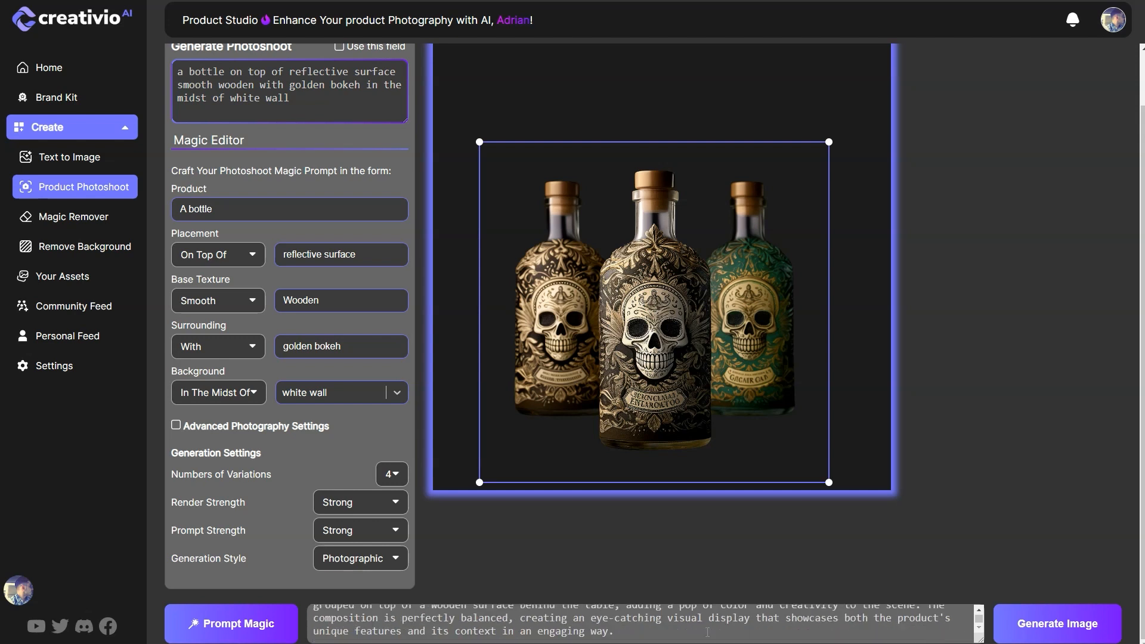
left_click(1061, 624)
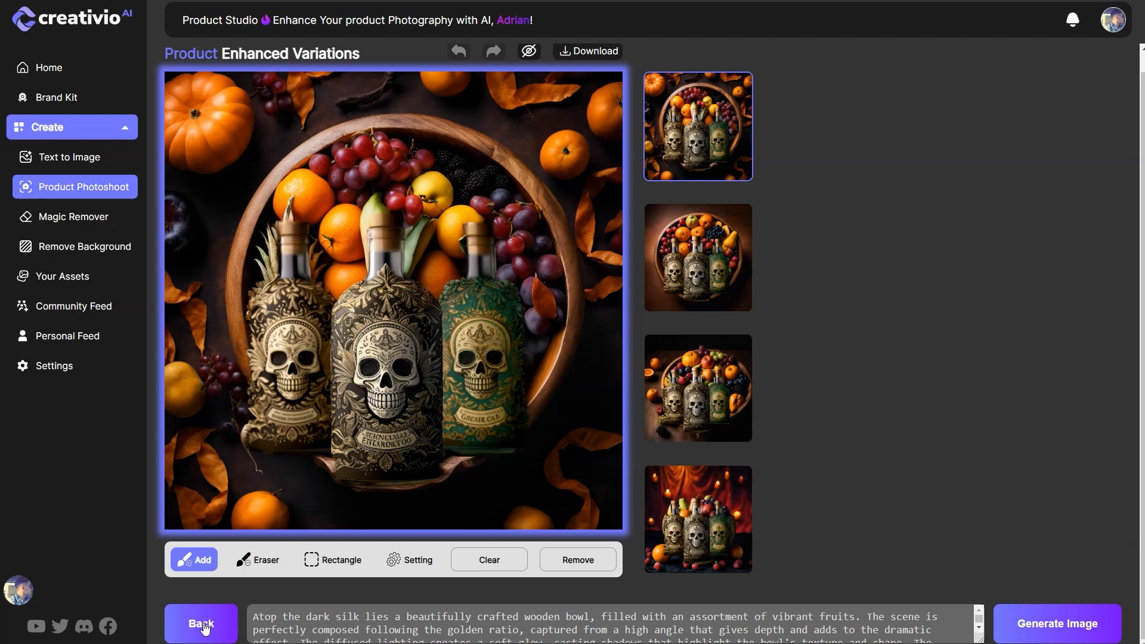
Step: View each of the four new variations enlarged, and revisit the fourth one with the red drapery and candles
left_click(707, 512)
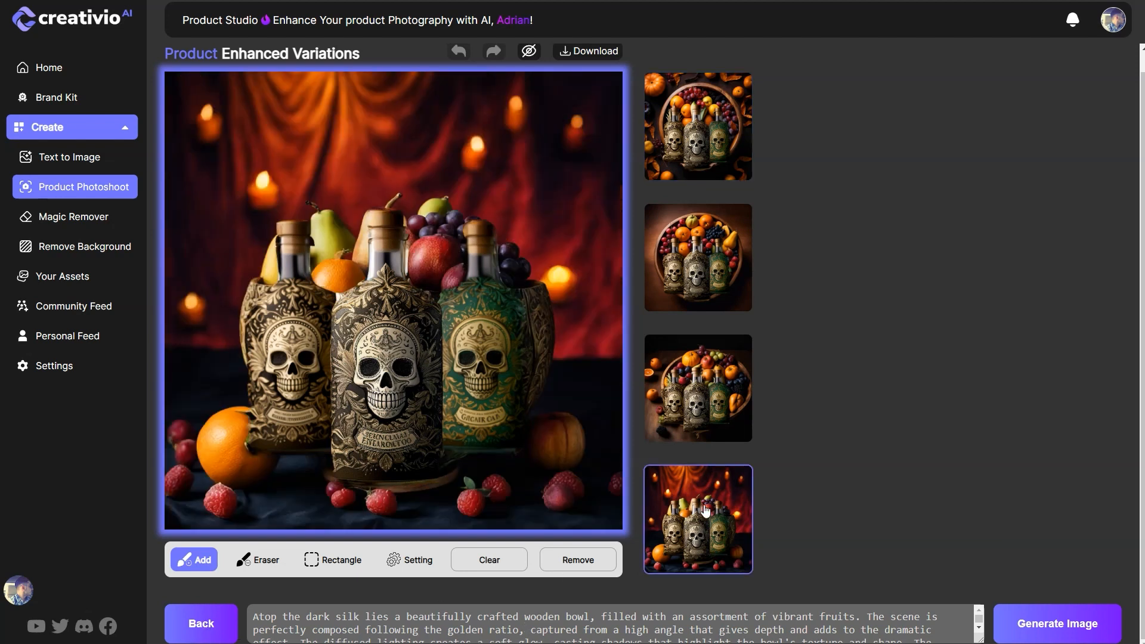
left_click(704, 411)
left_click(715, 288)
left_click(698, 140)
left_click(702, 297)
left_click(733, 382)
left_click(704, 522)
Step: Return to the scene setup, clear the product description and set the placement relation to Laid Upon
left_click(226, 625)
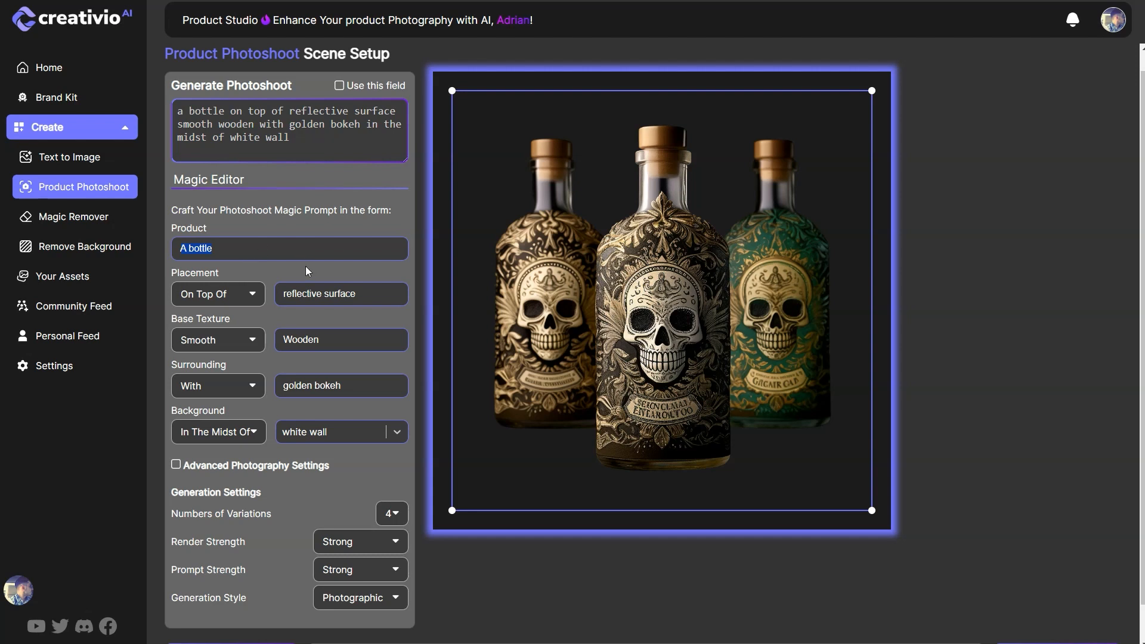
key("BackSpace")
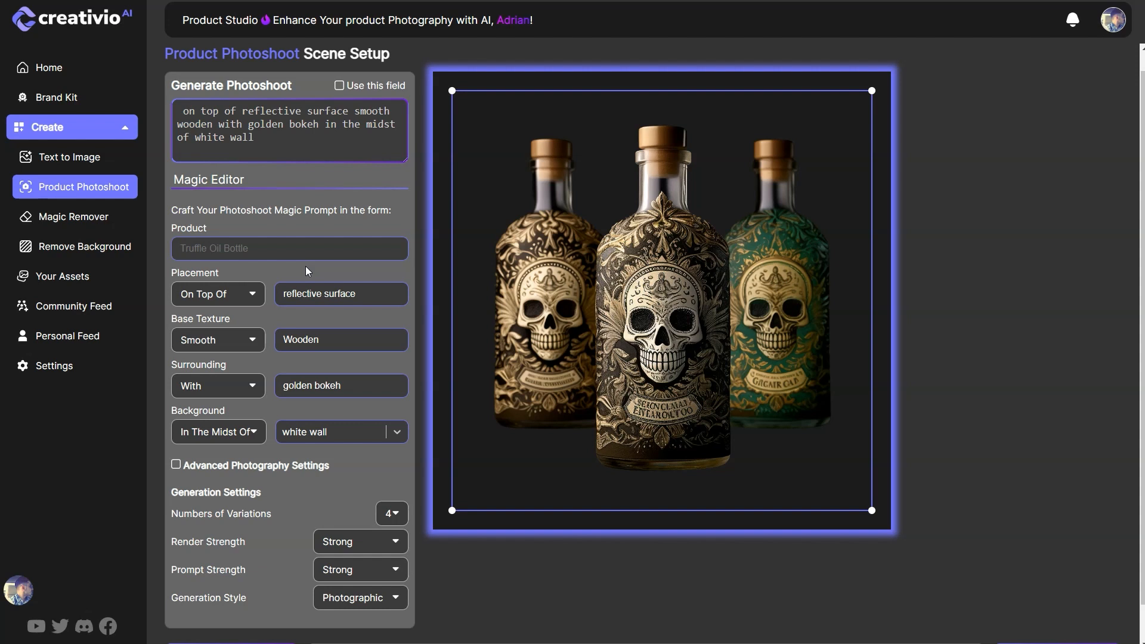
left_click(223, 298)
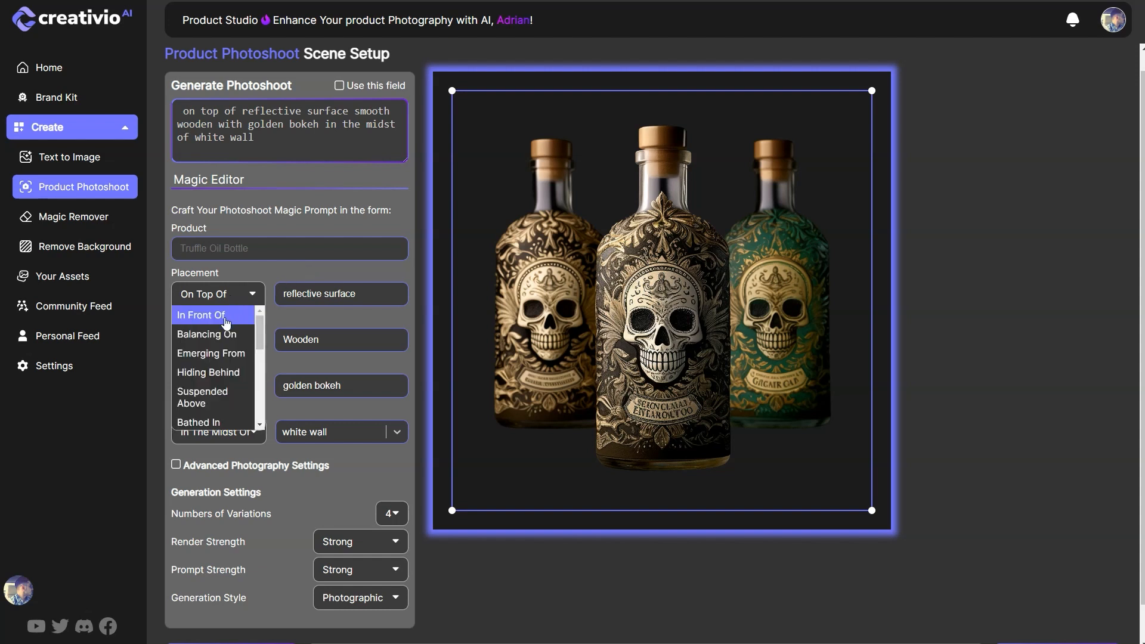
scroll(226, 393, "down", 1)
scroll(225, 399, "down", 4)
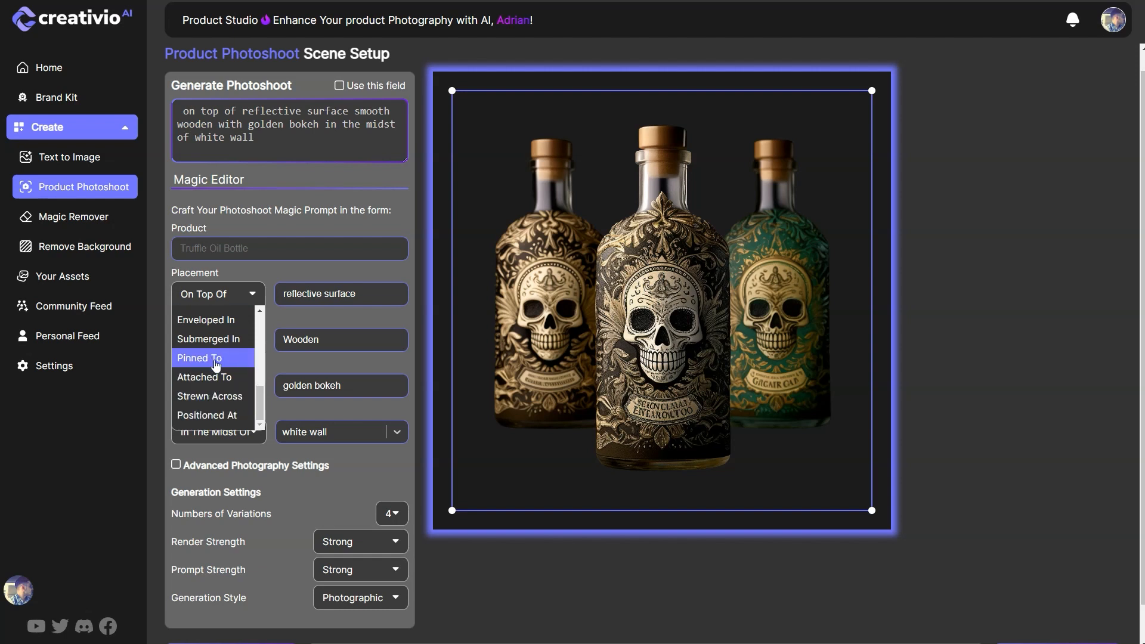
scroll(216, 364, "up", 2)
scroll(216, 364, "up", 1)
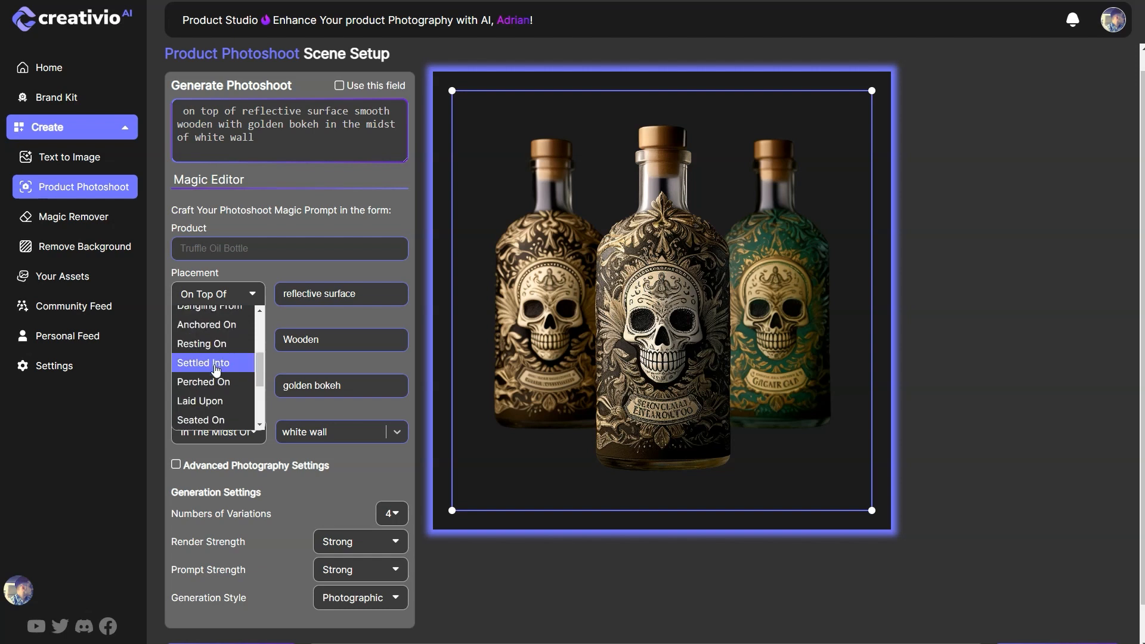
left_click(217, 404)
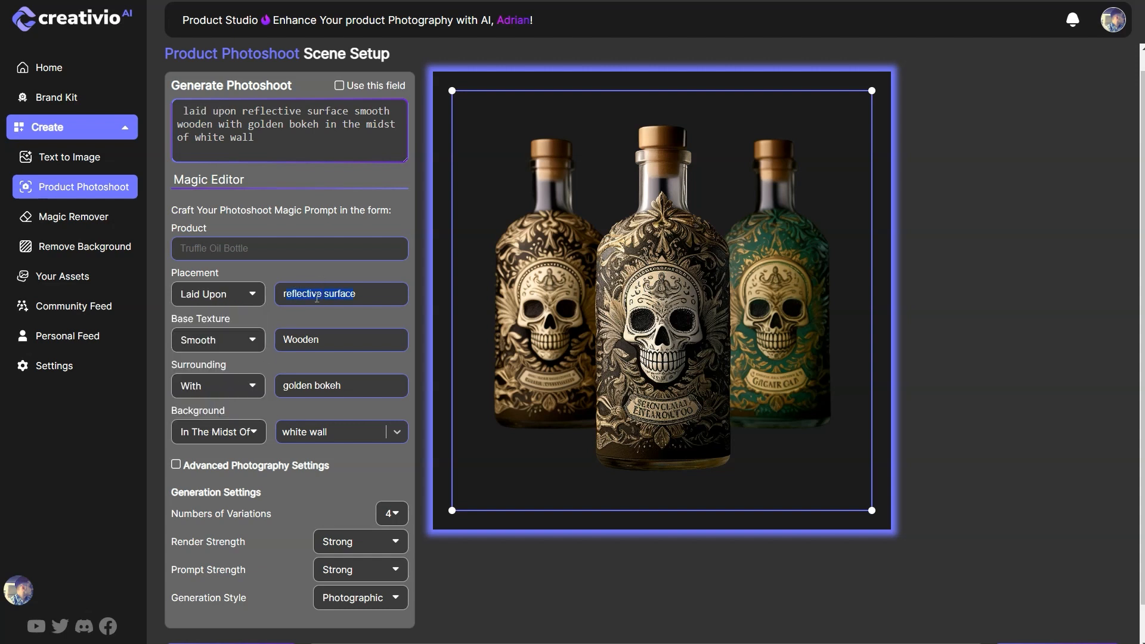
Step: Set the placement object to "a table" and the base texture material to "purple silk"
type("a ")
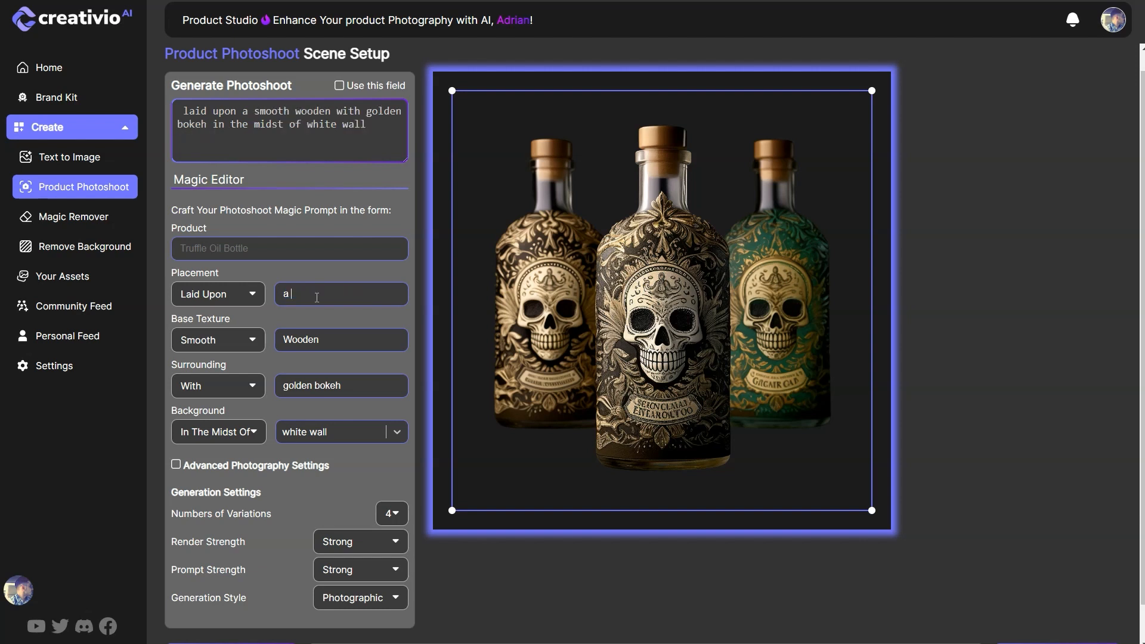
type("table")
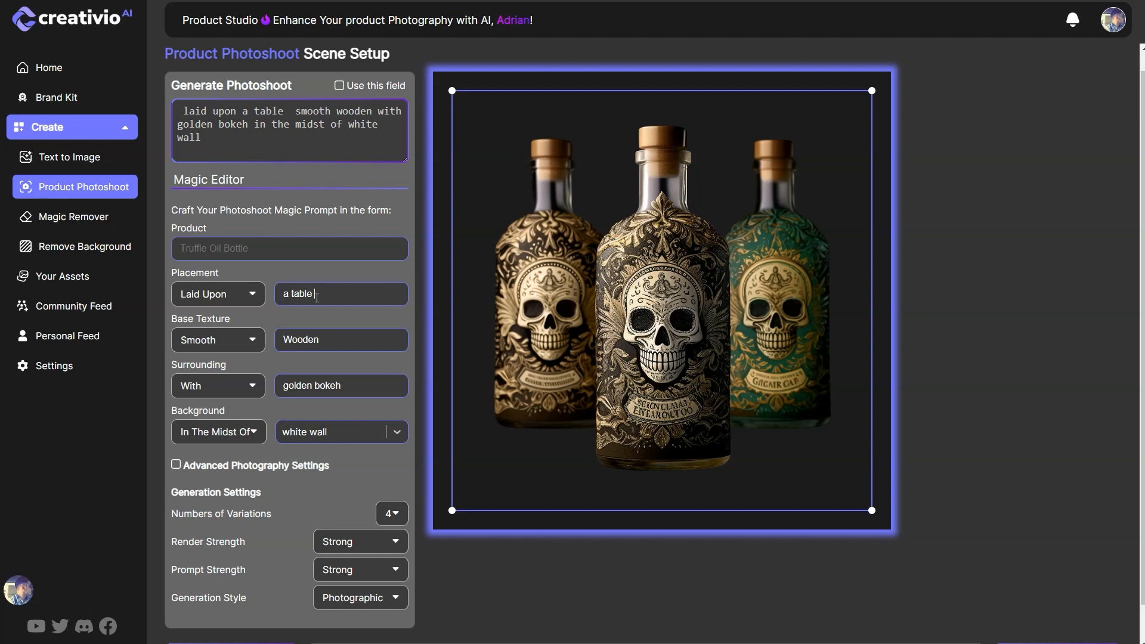
double_click(315, 342)
type("purple silk")
Step: Set the surrounding elements to "craved halloween pumpkins"
double_click(308, 385)
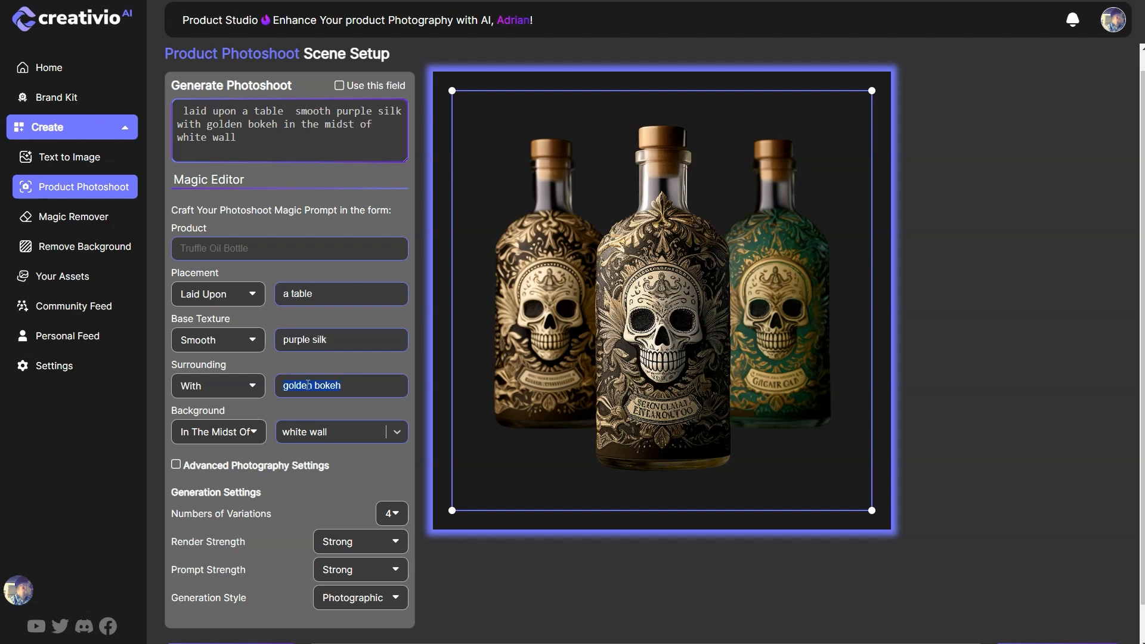
type("cra")
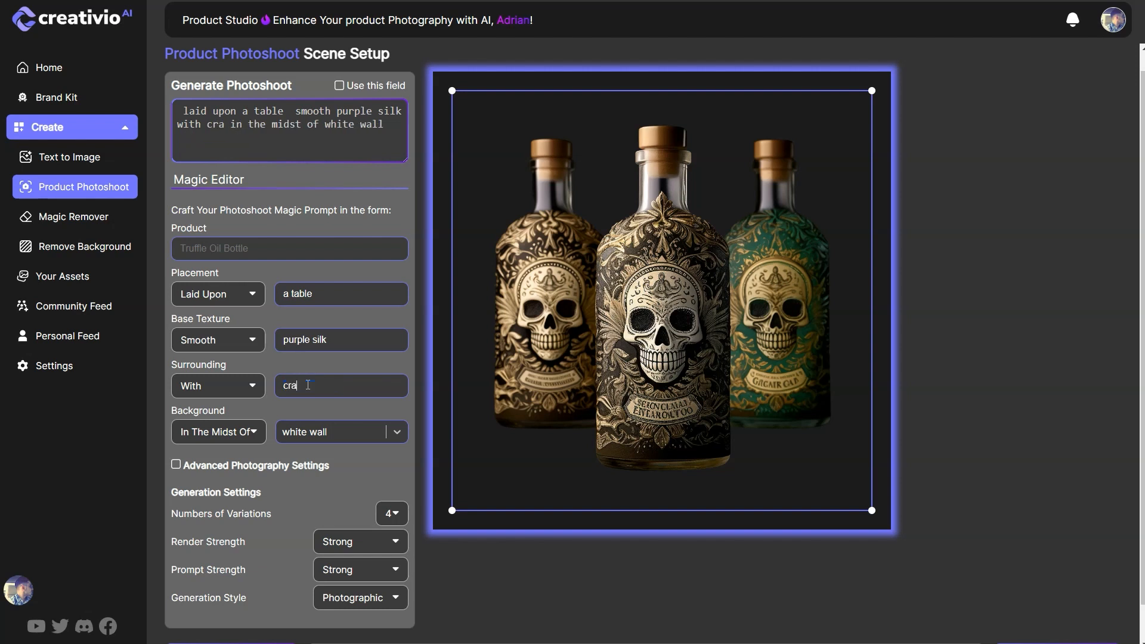
type("ved hal")
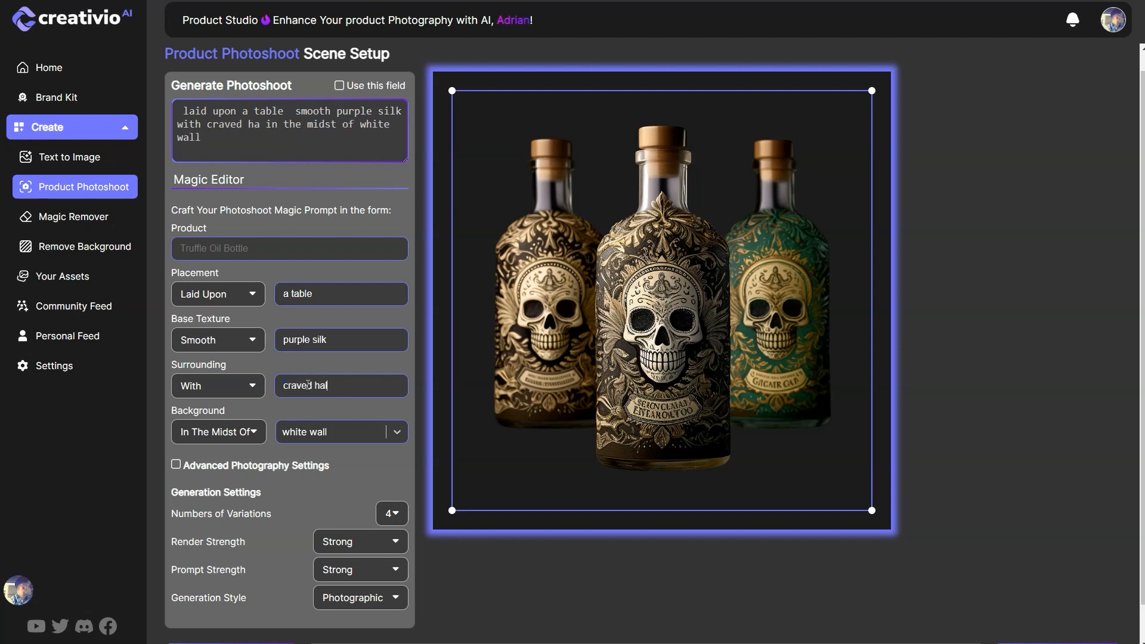
type("loween pumpkins")
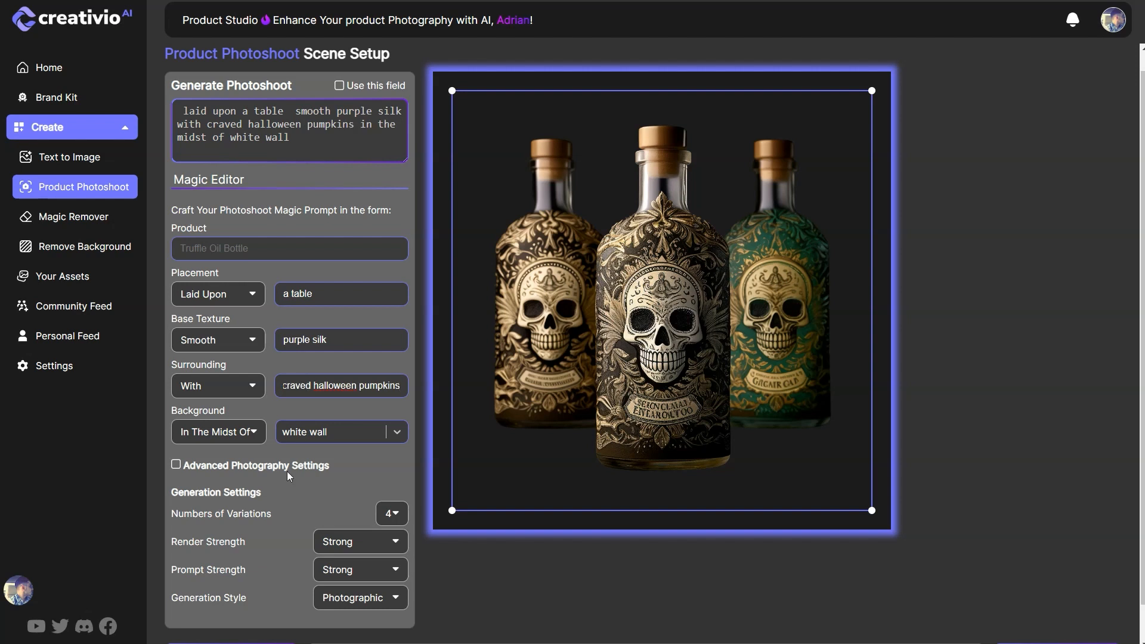
Step: Create the custom background entry "haloween decor baxkdrop" and apply it to the scene
left_click(324, 436)
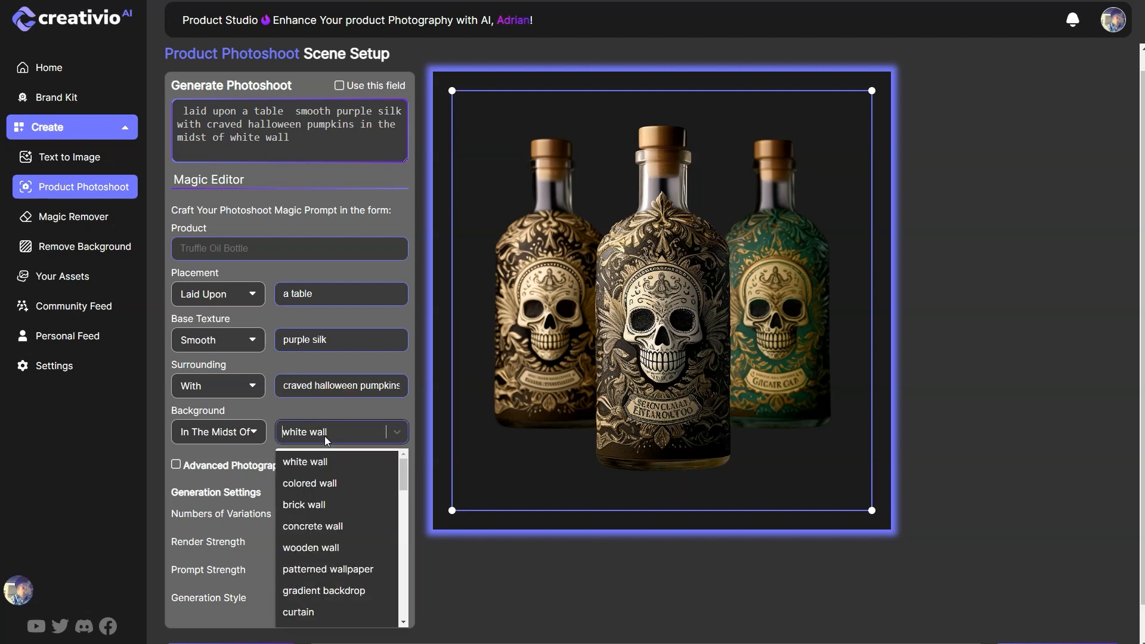
type("haloween")
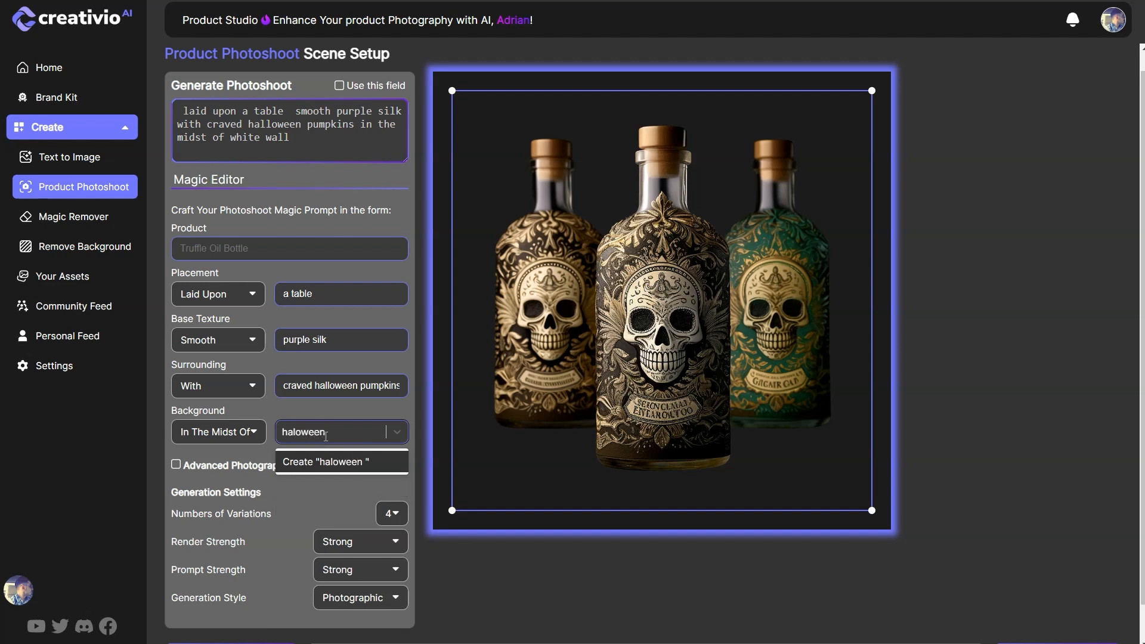
type(" decor bak")
key("BackSpace")
type("xkdrop")
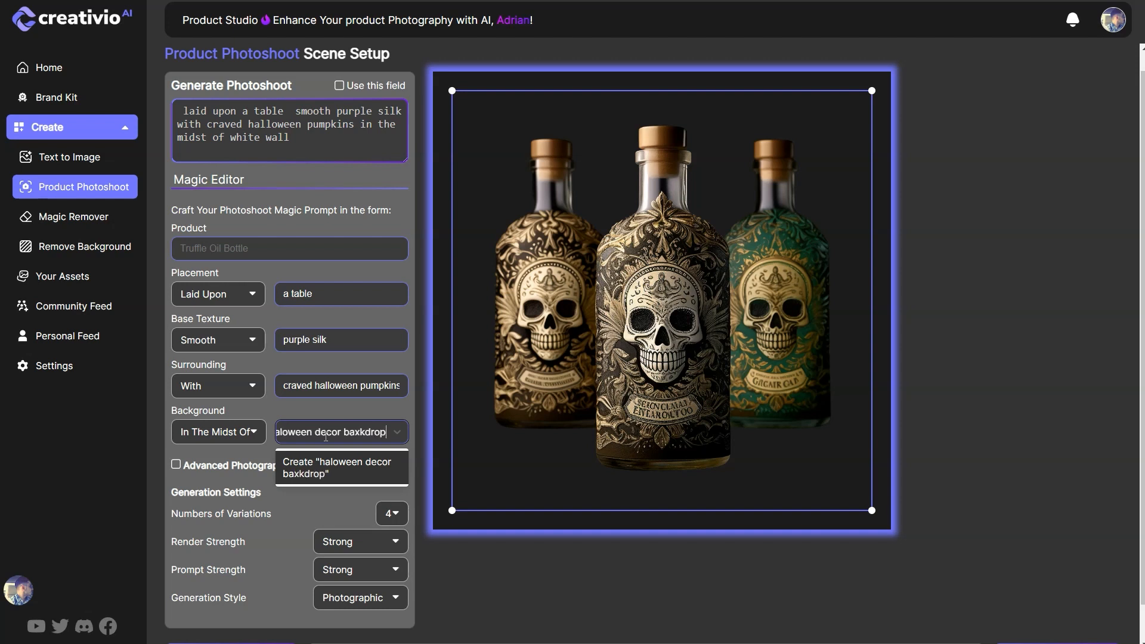
left_click(336, 472)
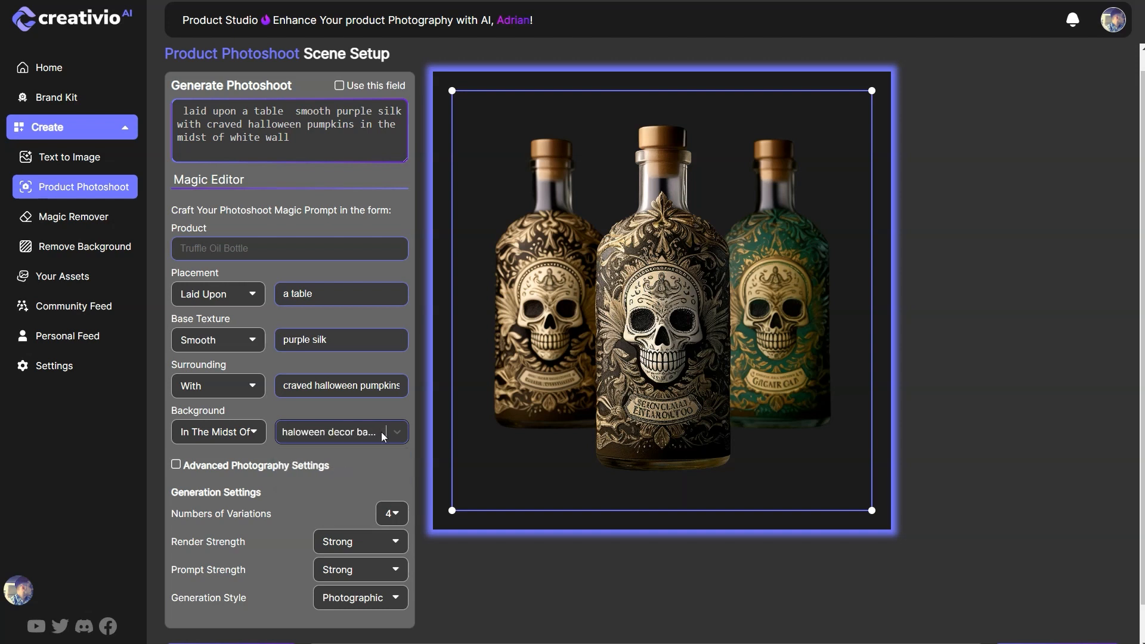
left_click(338, 434)
left_click(339, 435)
left_click(339, 434)
left_click(339, 434)
left_click(339, 434)
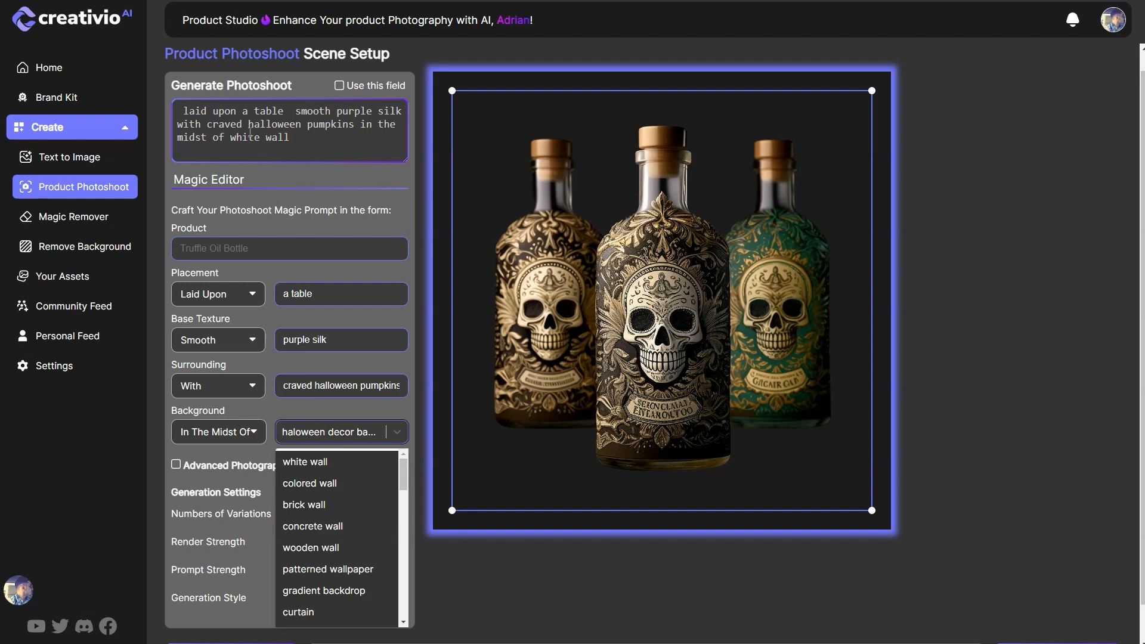
left_click(306, 409)
Step: Enable the advanced photography settings and set the lighting to Backlight with "candle light"
left_click(237, 468)
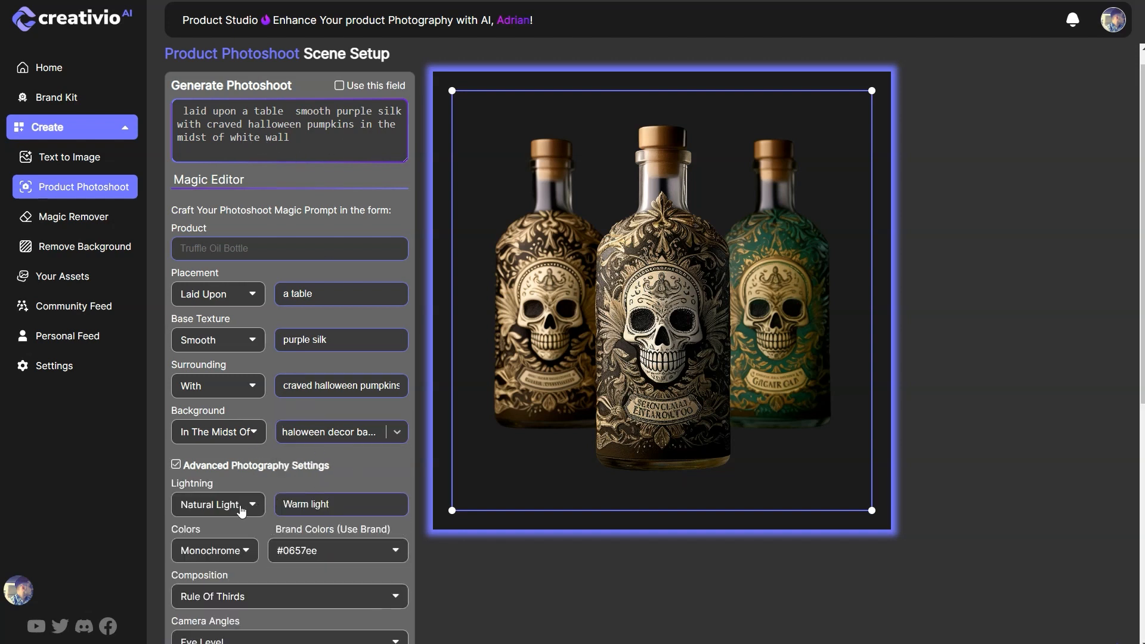
scroll(232, 504, "down", 1)
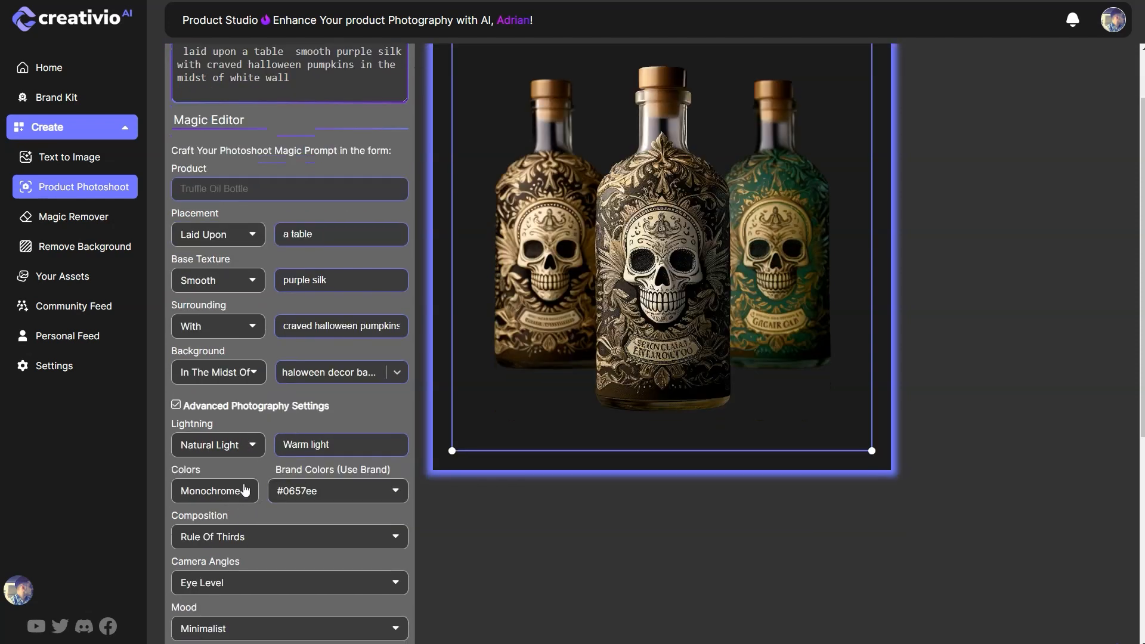
left_click(252, 451)
left_click(226, 505)
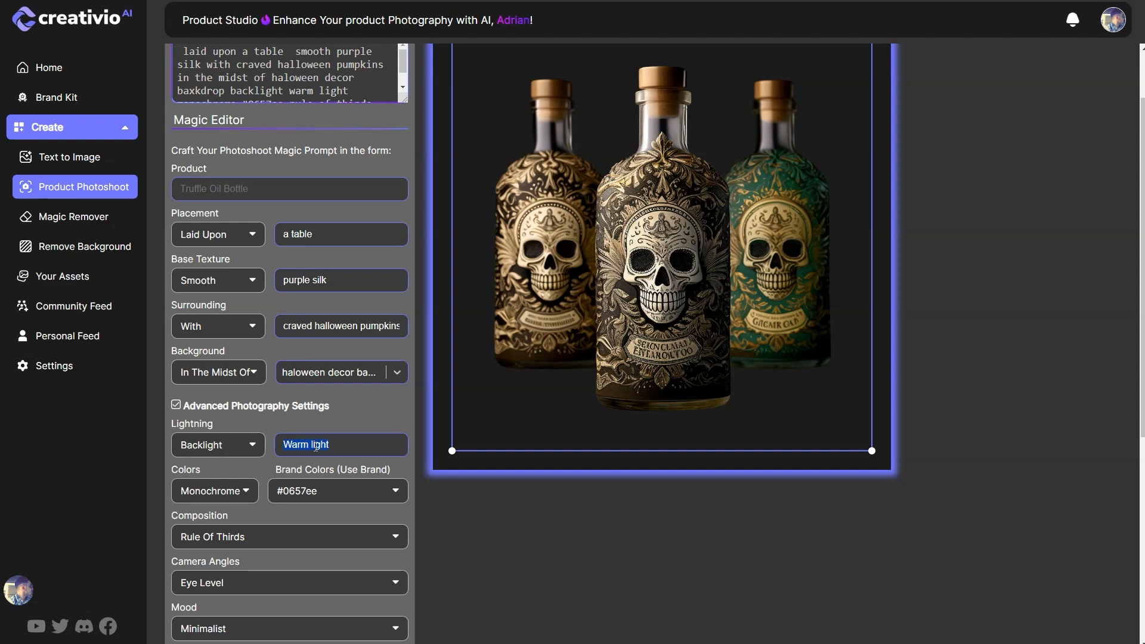
type("orange tone")
type("candle light")
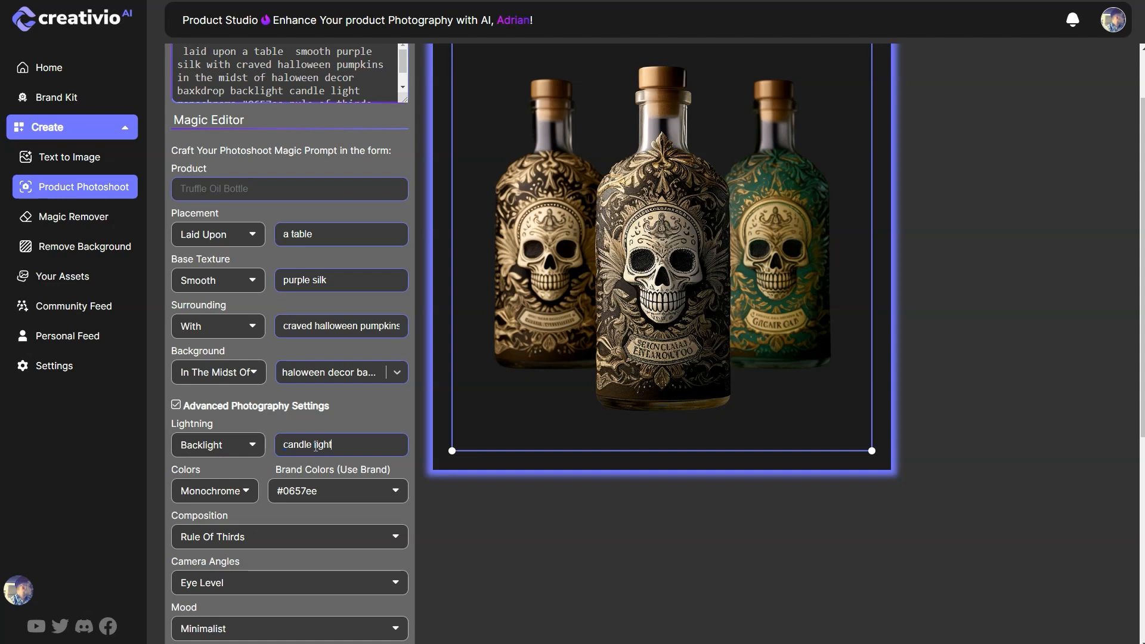
Step: Set the photoshoot colors to Warm and the composition to Depth Of Field
left_click(229, 493)
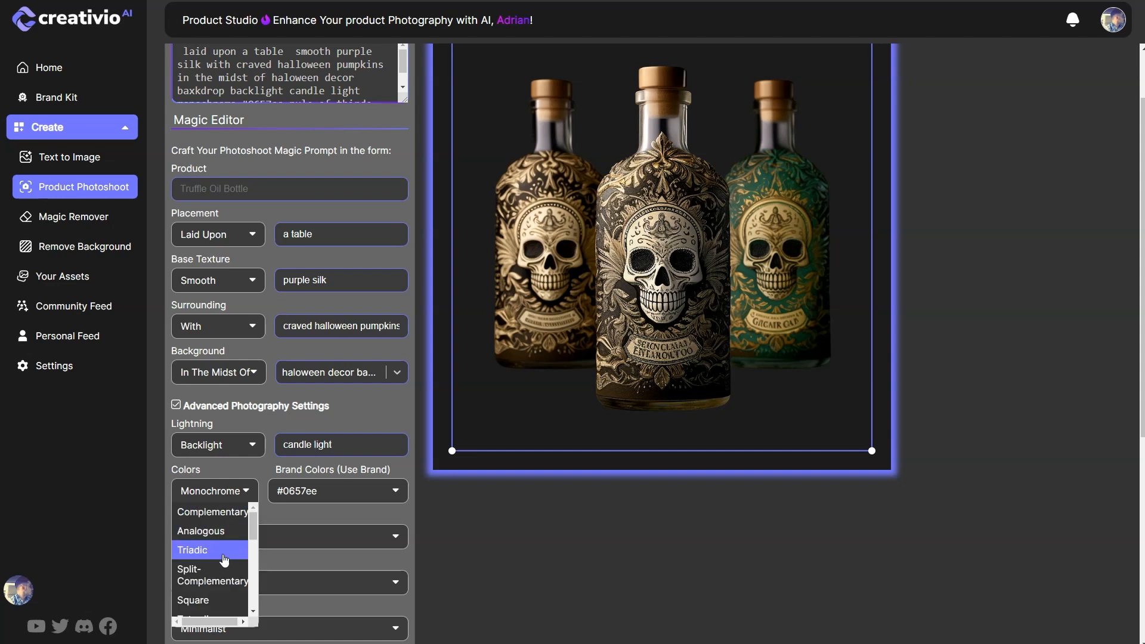
scroll(225, 561, "down", 3)
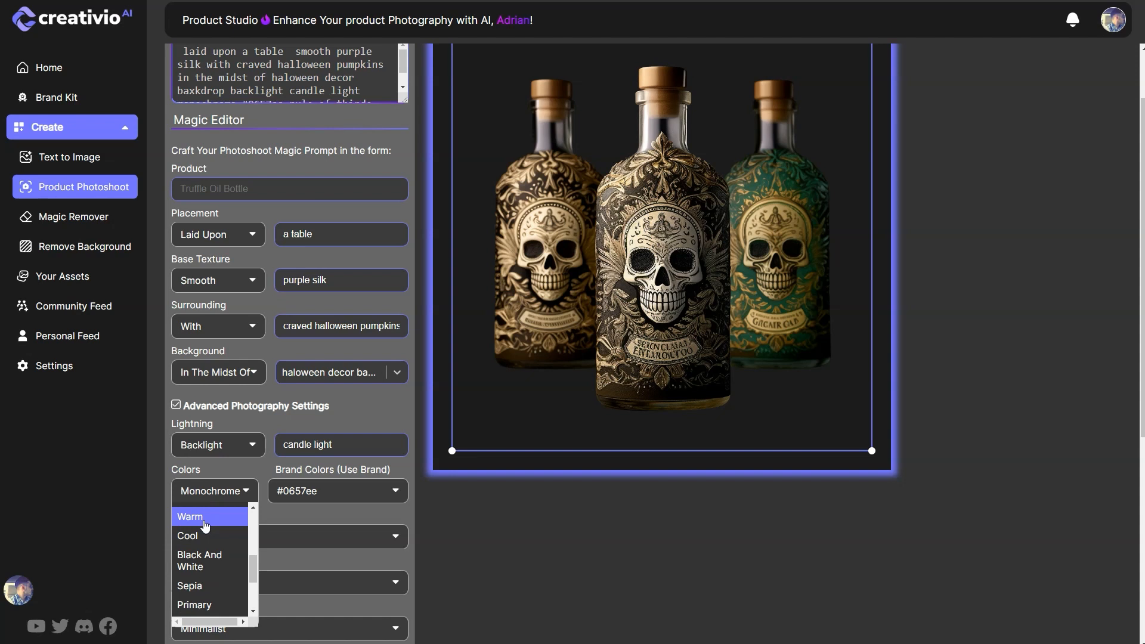
left_click(205, 525)
left_click(242, 539)
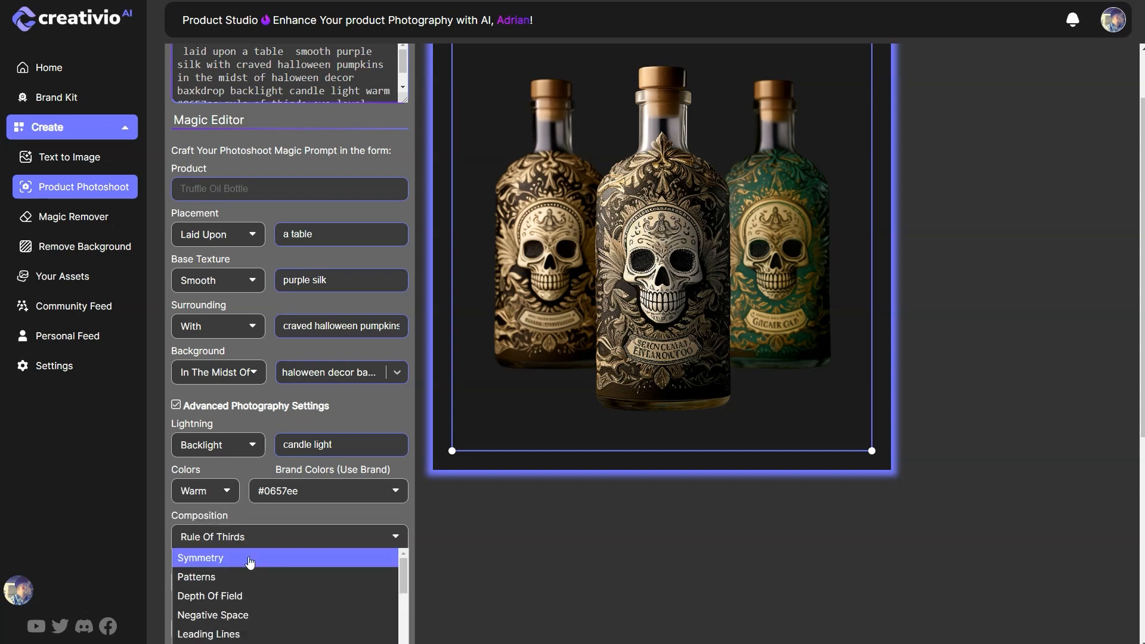
left_click(251, 597)
Step: Set the camera angle to Close-Up and the mood to Vintage
left_click(268, 584)
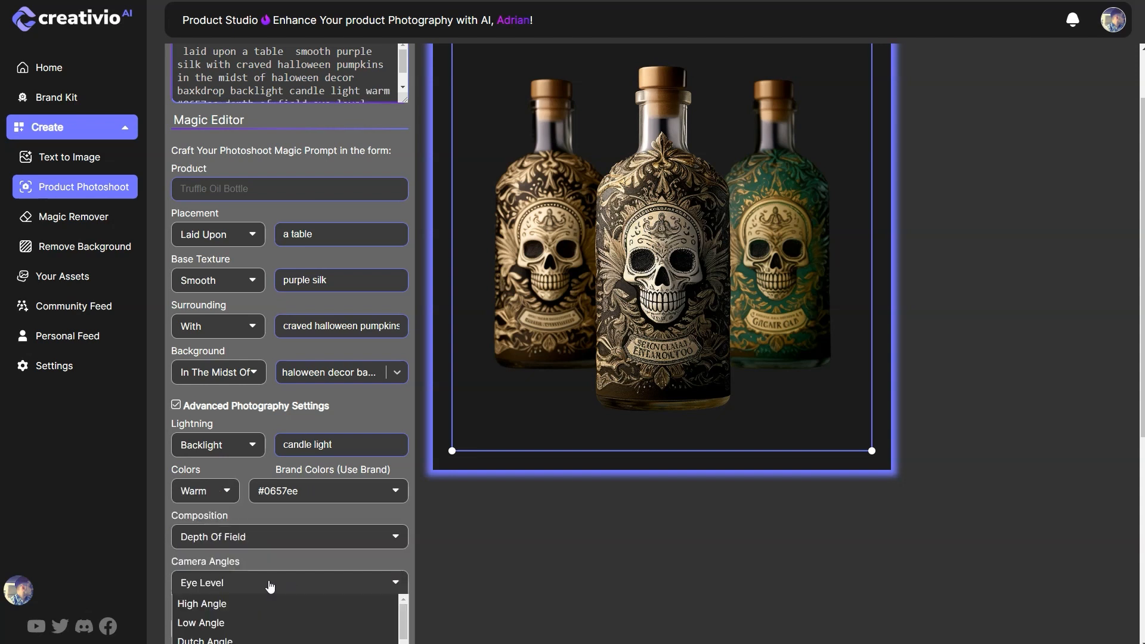
scroll(257, 615, "down", 4)
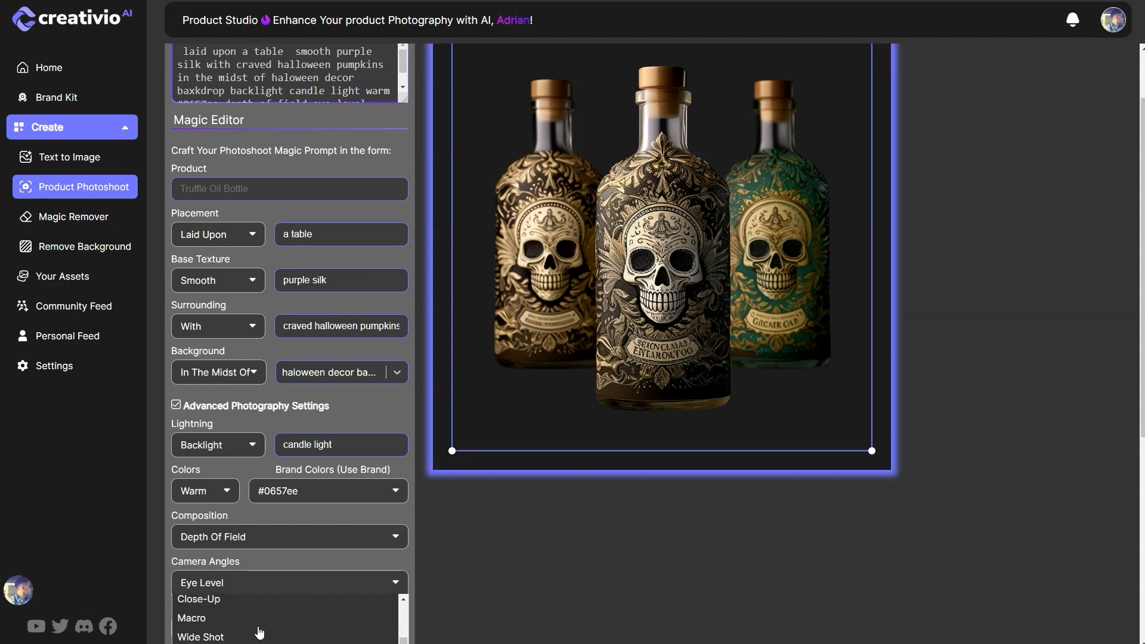
left_click(257, 600)
scroll(269, 603, "down", 1)
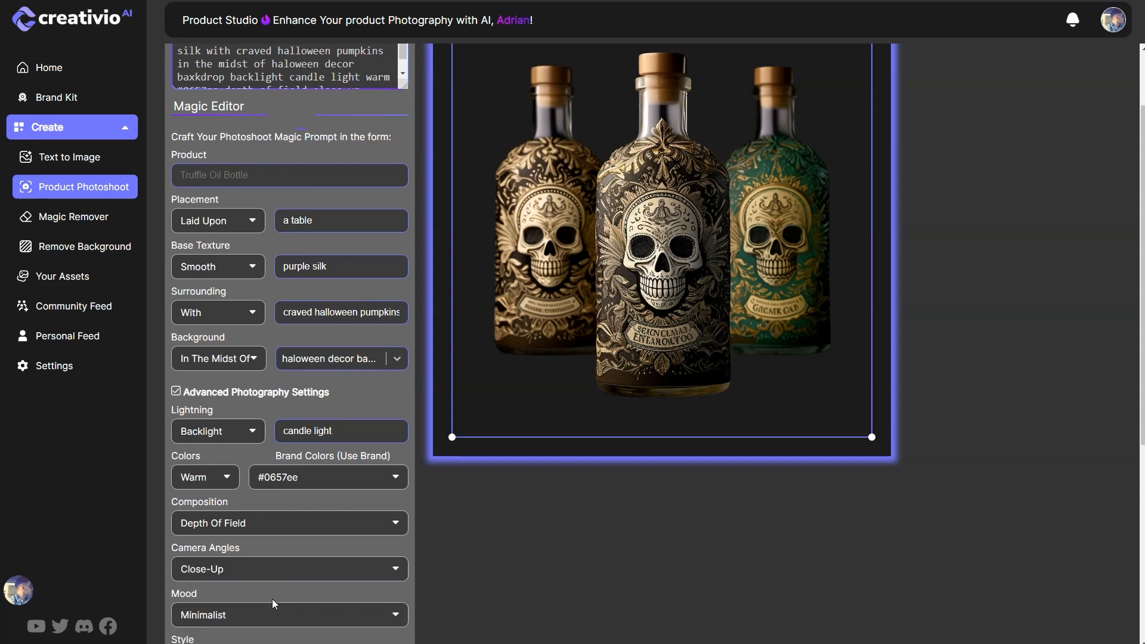
left_click(221, 577)
scroll(287, 603, "down", 2)
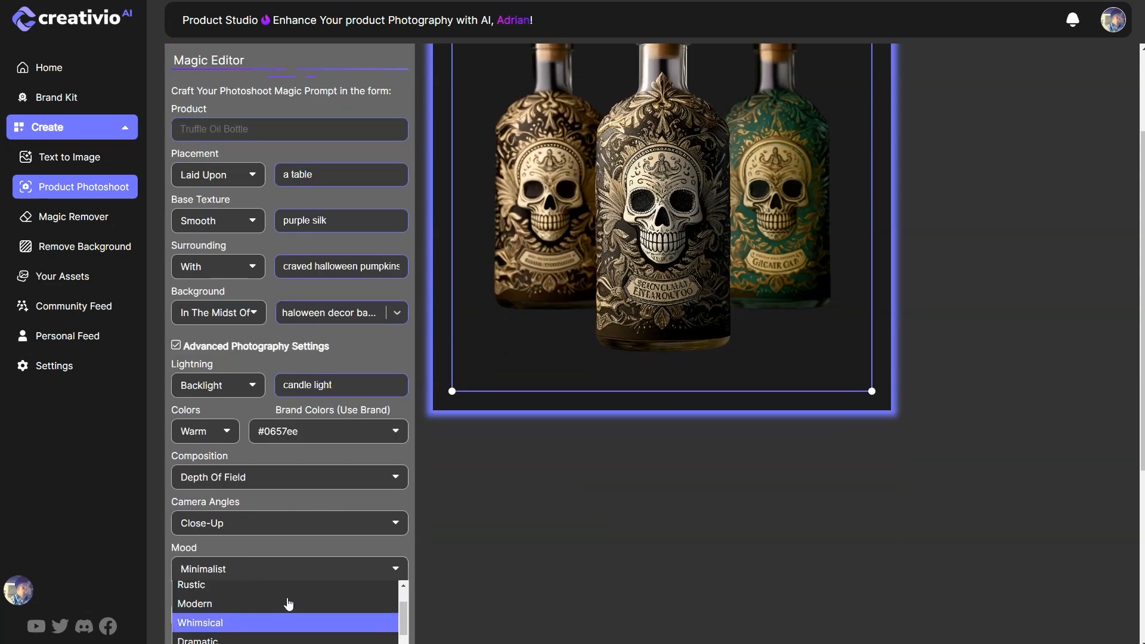
scroll(269, 615, "up", 2)
left_click(263, 590)
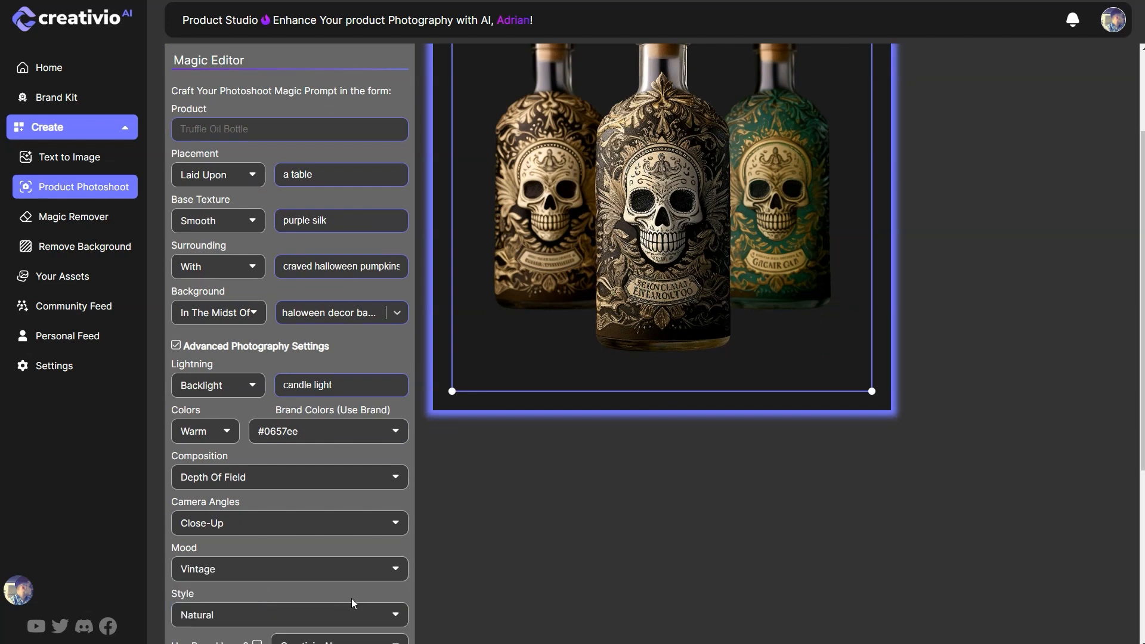
scroll(255, 567, "down", 1)
left_click(255, 567)
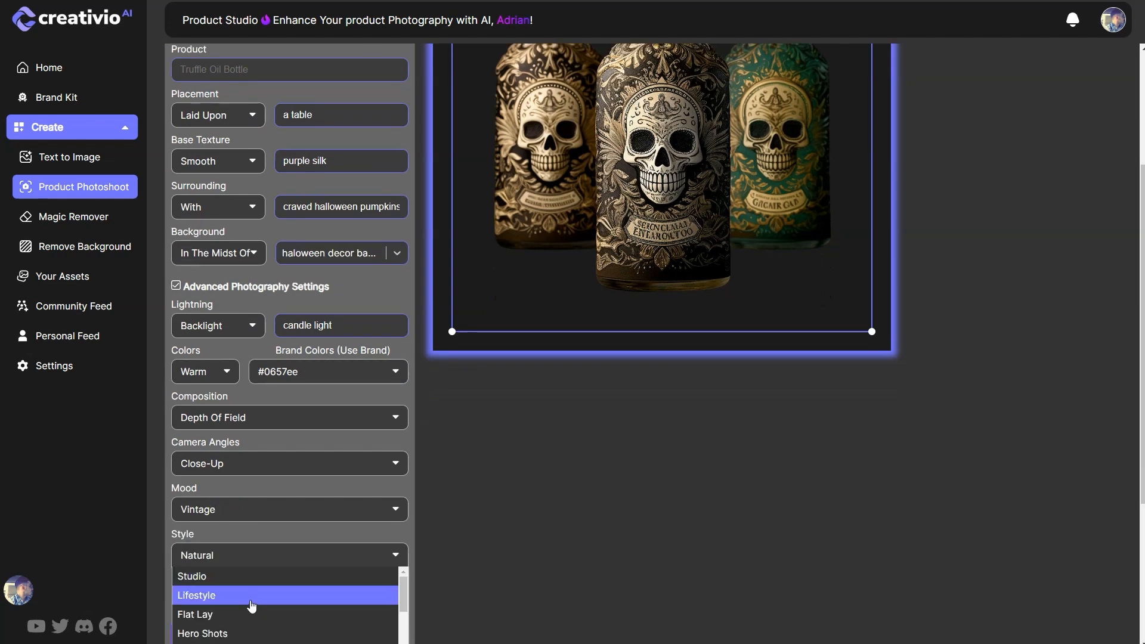
scroll(255, 599, "down", 1)
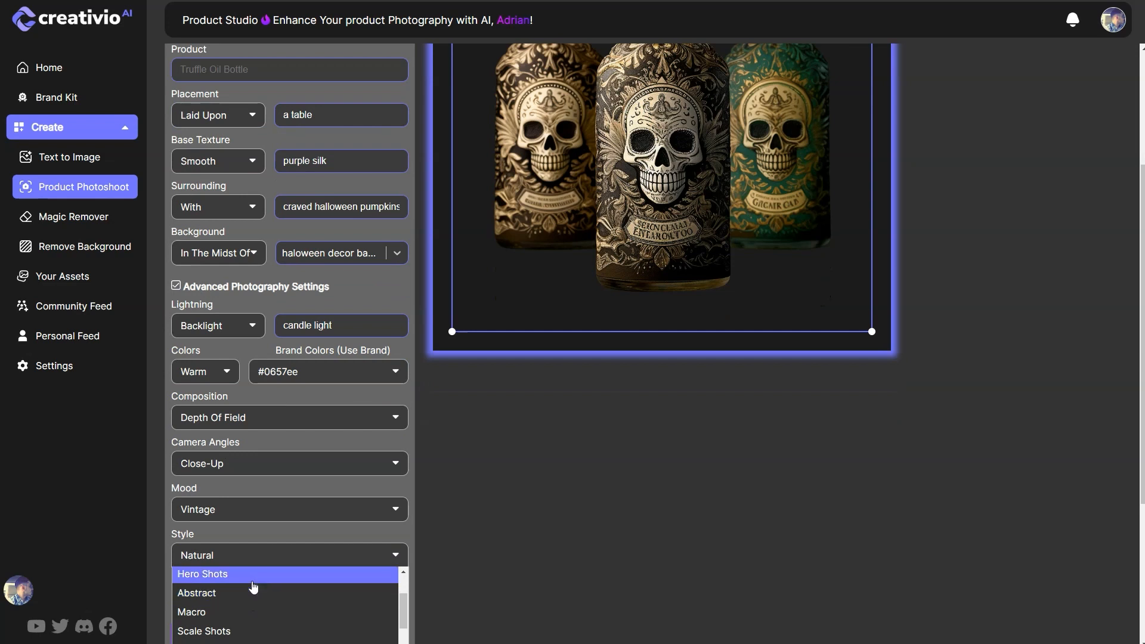
left_click(254, 583)
Step: Enter "deformed, ugly, overlaying, multiple bottles, bottles" as the negative text
scroll(283, 594, "down", 2)
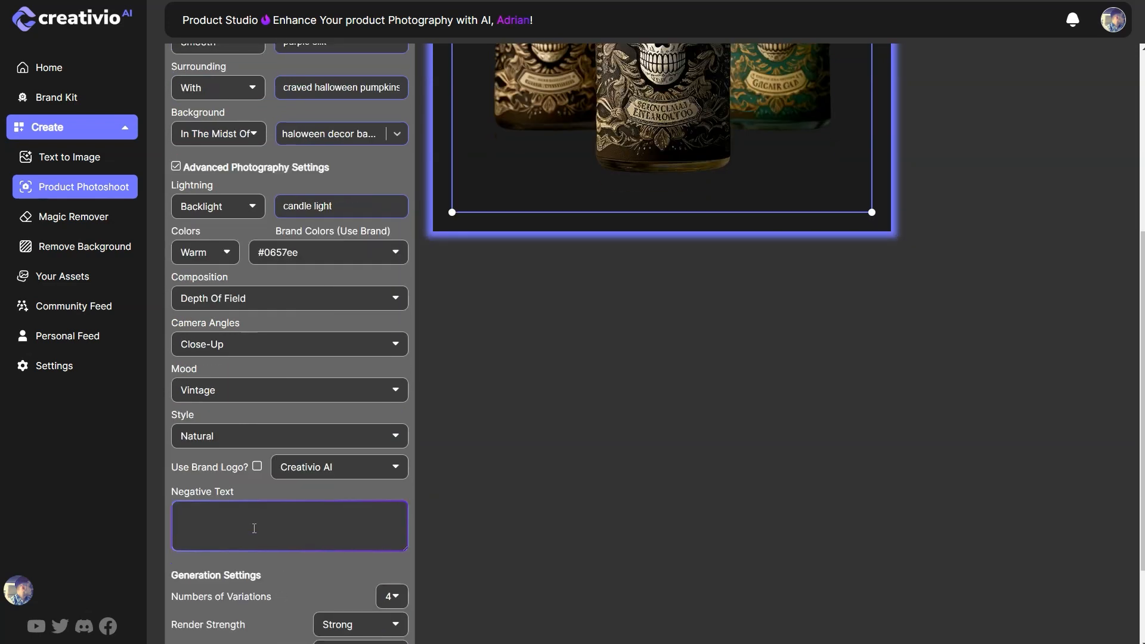
type("deformed, uglyu,")
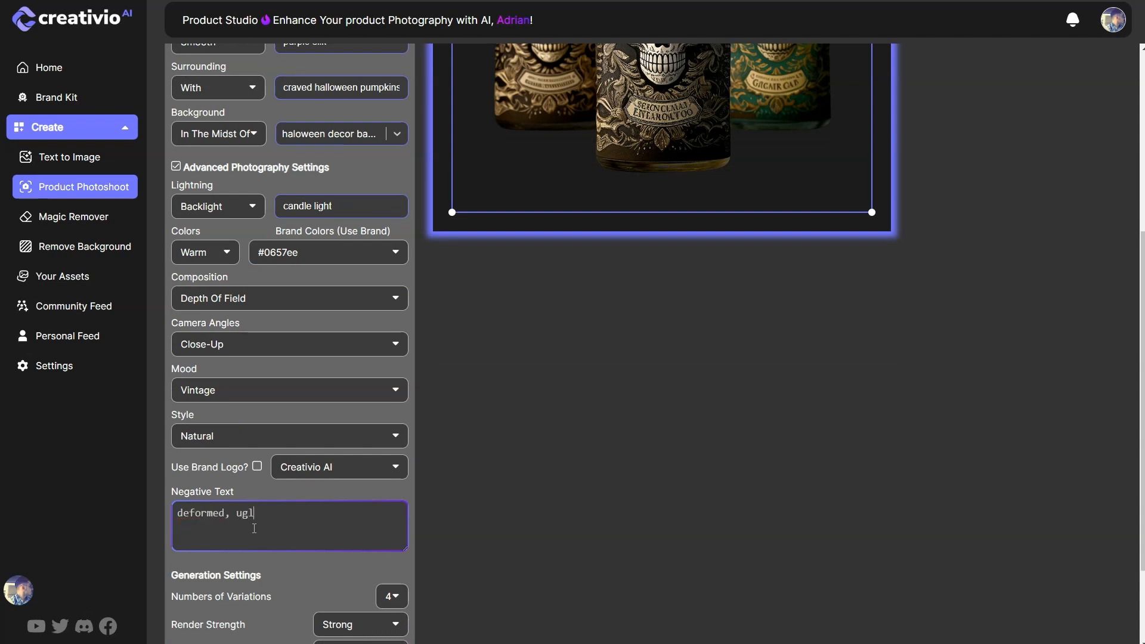
key("BackSpace")
key("BackSpace")
type(", overlaying, multiple bo")
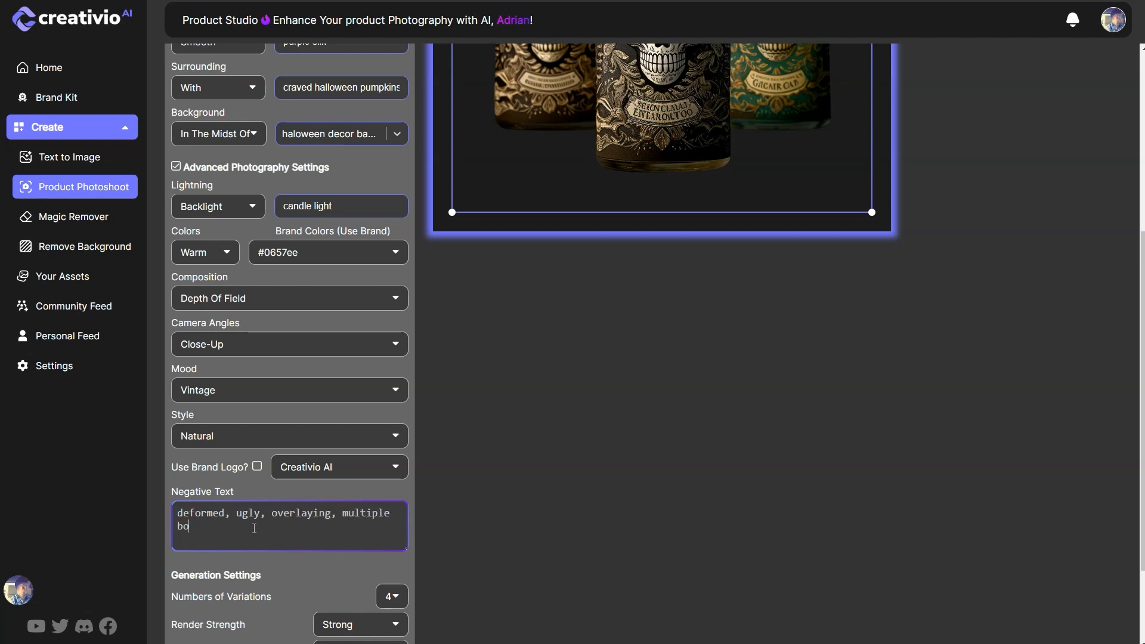
type("ttles, bottles,")
Step: Set both the render strength and the prompt strength to Very Strong in the generation settings
scroll(254, 529, "down", 2)
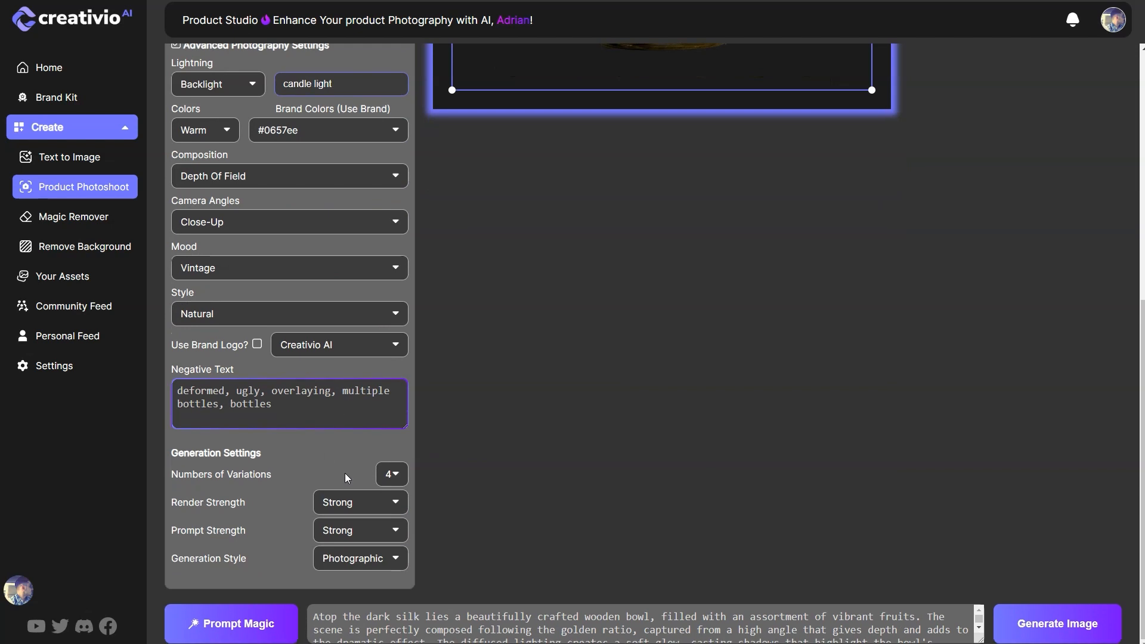
left_click(395, 477)
left_click(395, 476)
left_click(360, 514)
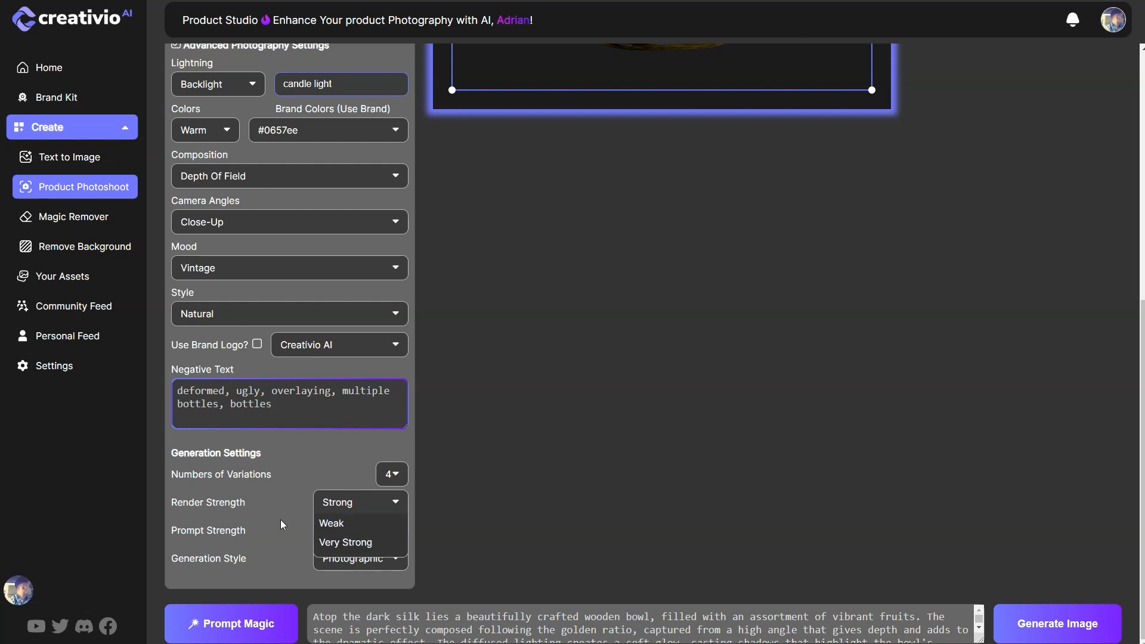
left_click(396, 504)
left_click(399, 506)
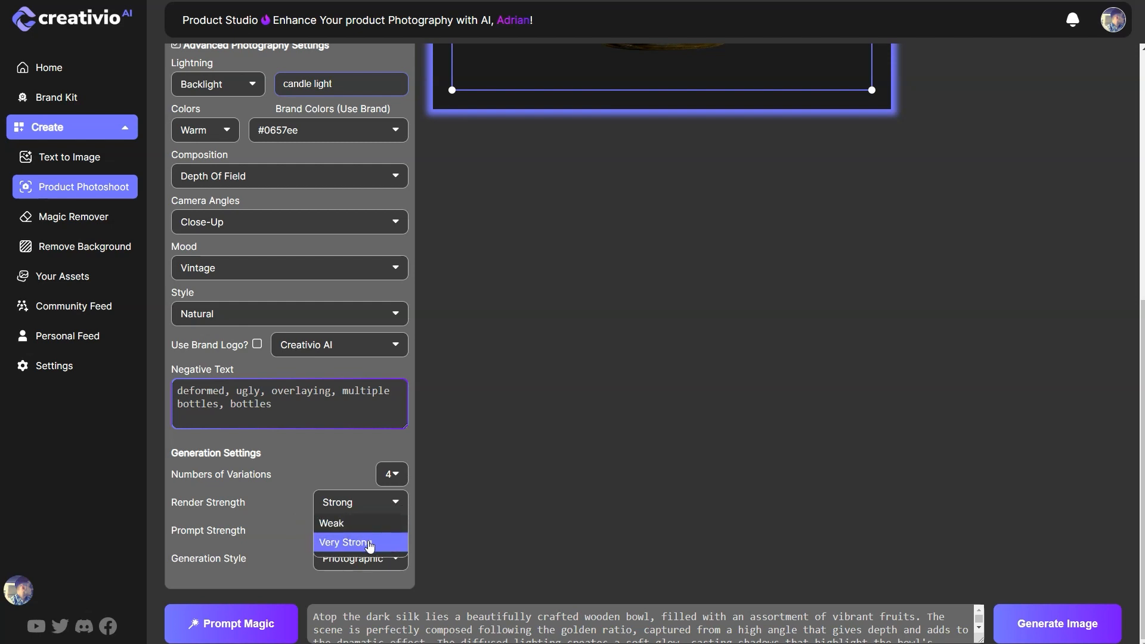
left_click(348, 547)
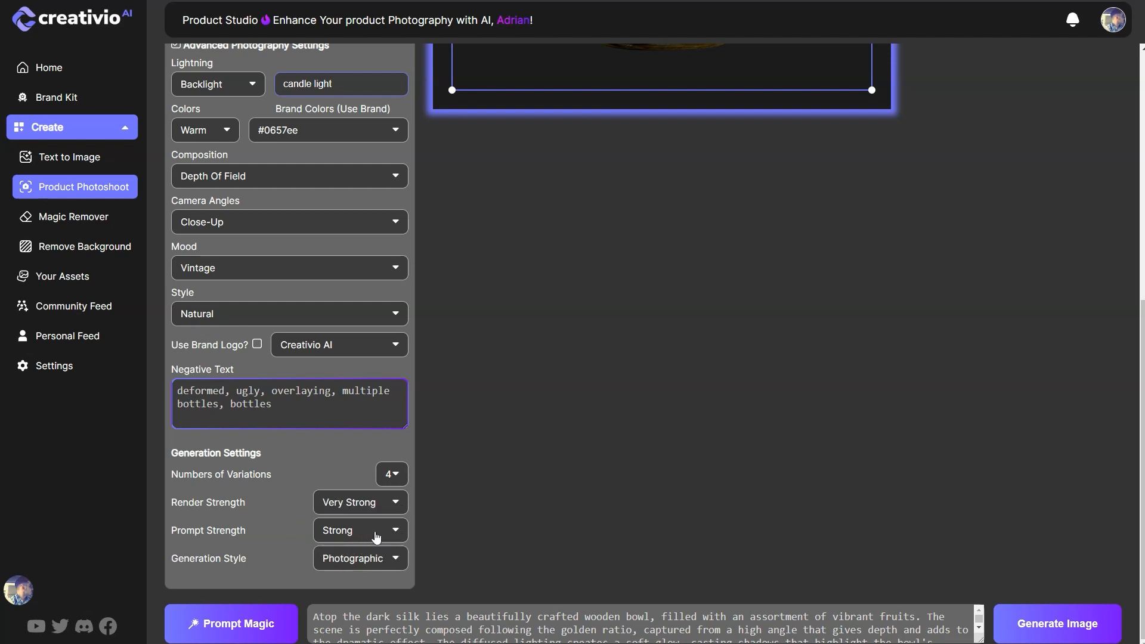
left_click(373, 539)
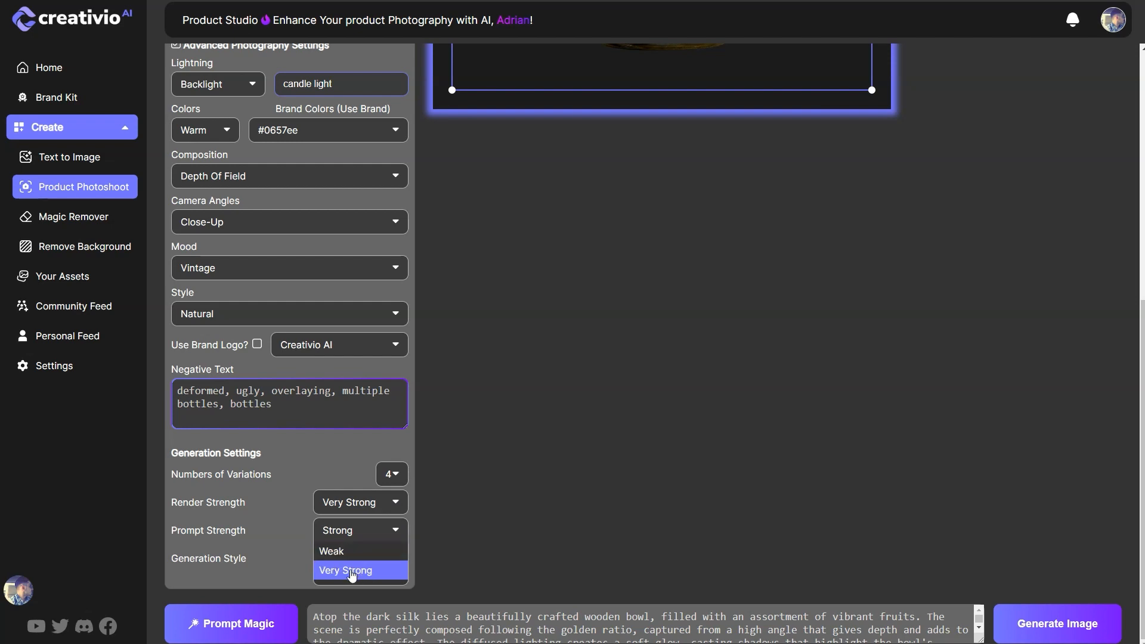
left_click(353, 573)
Step: Set the generation style to Cinematic
left_click(382, 570)
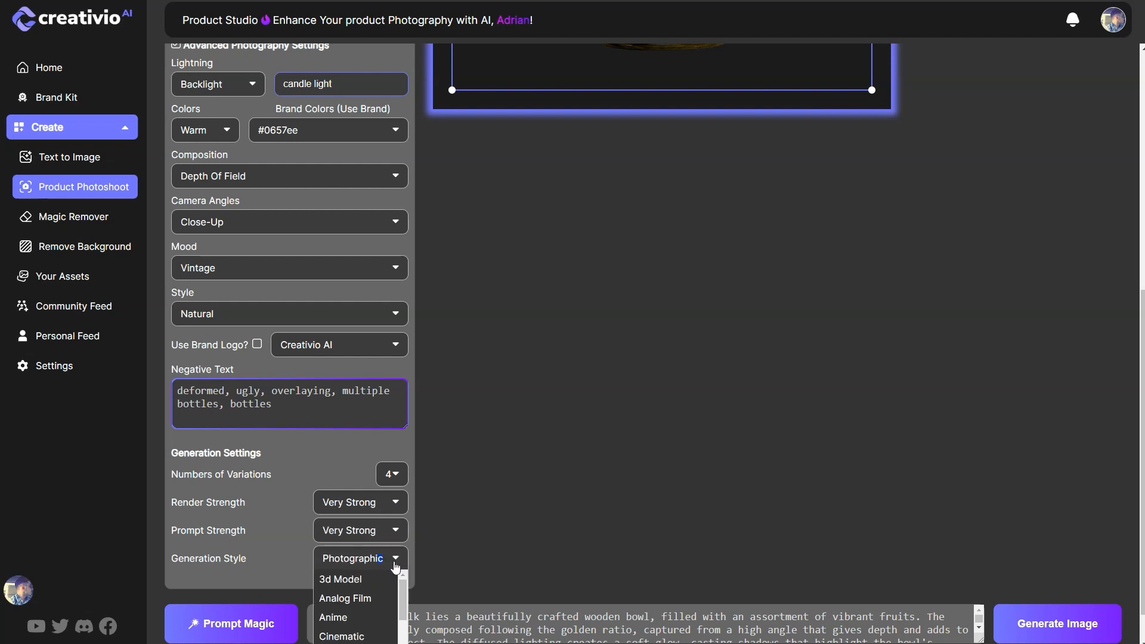
left_click(401, 567)
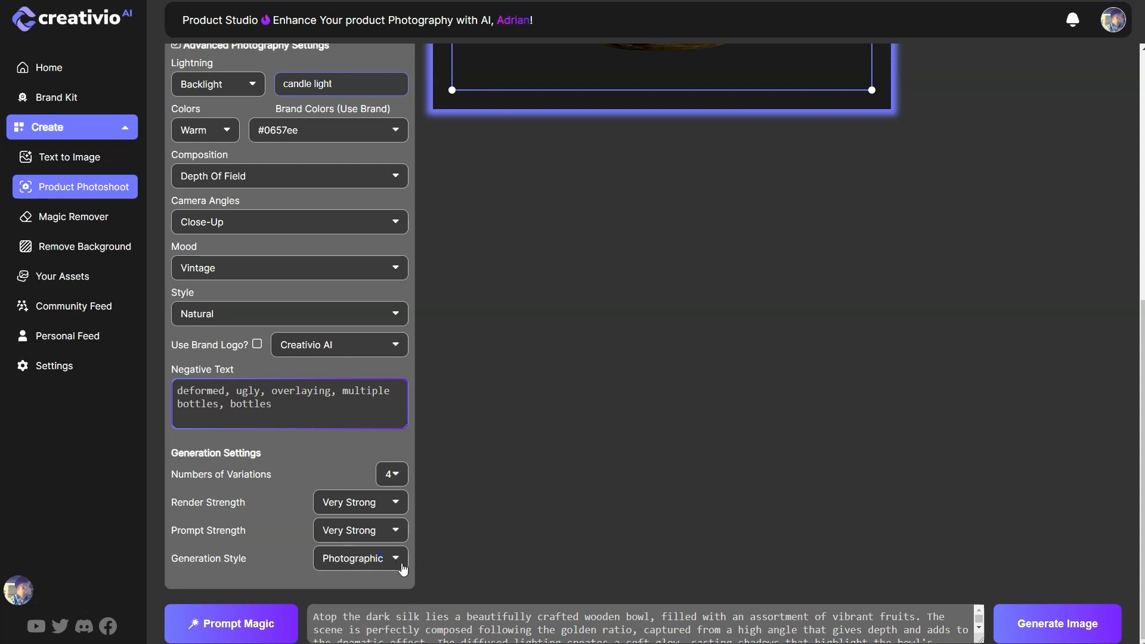
left_click(390, 566)
left_click(343, 634)
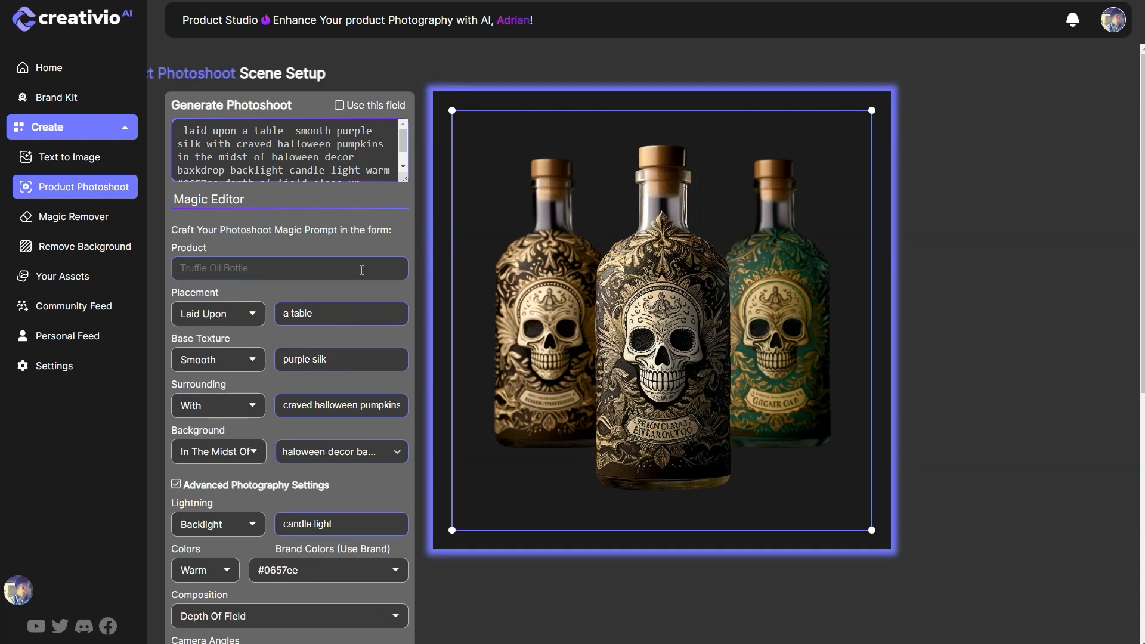
Step: Copy the whole composed Generate Photoshoot prompt and replace the old text in the Prompt Magic text box with it
left_click_drag(185, 130, 351, 189)
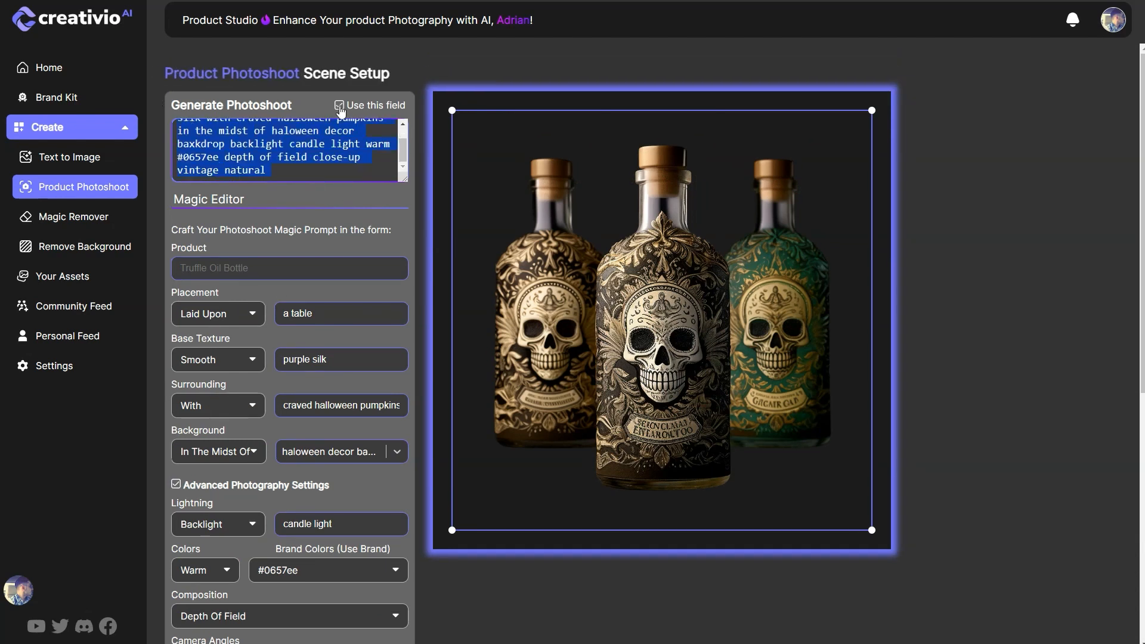
scroll(245, 137, "up", 2)
scroll(245, 137, "down", 2)
scroll(512, 465, "down", 7)
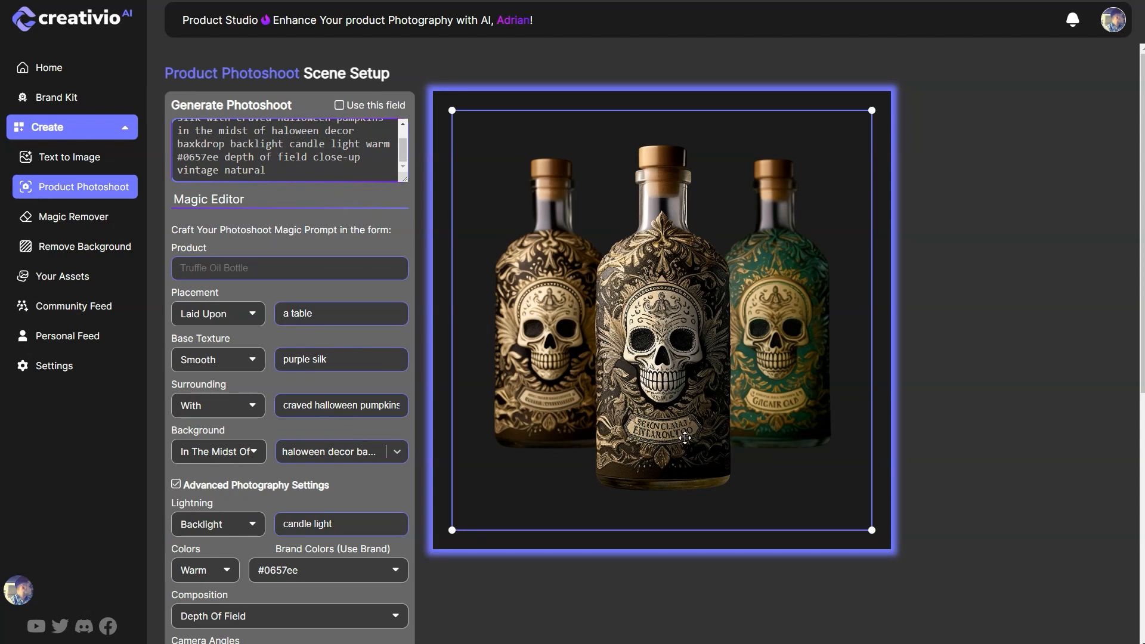
scroll(550, 479, "down", 7)
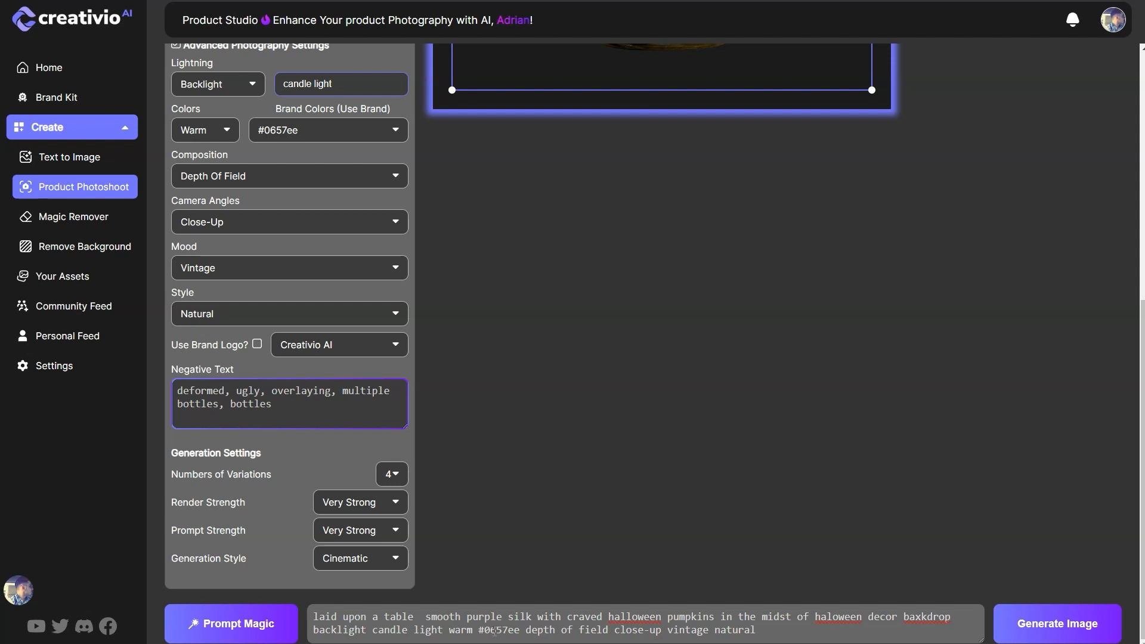
Step: Replace the prompt's opening words "laid upon" with "In this exquisite product photography scene we see"
type("In this ")
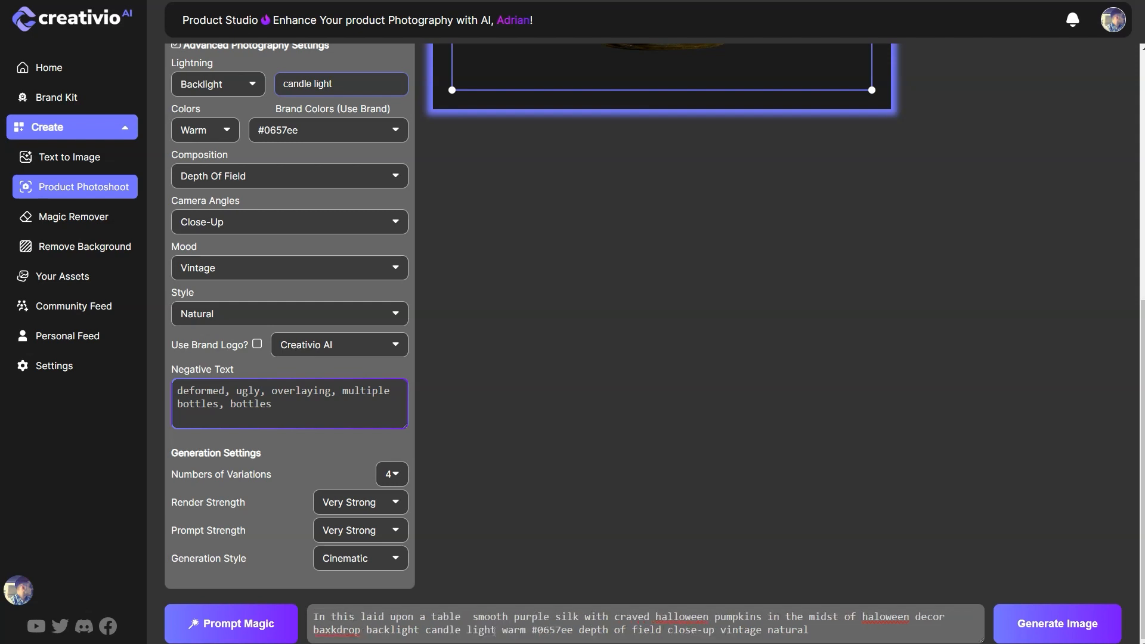
type("exquisi")
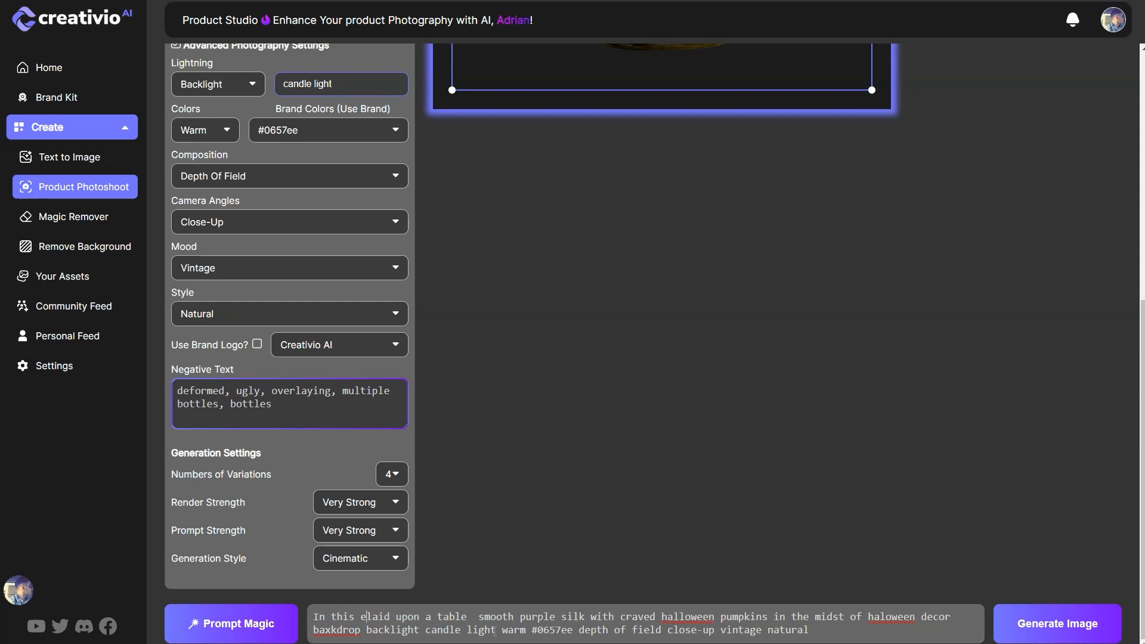
type("te ")
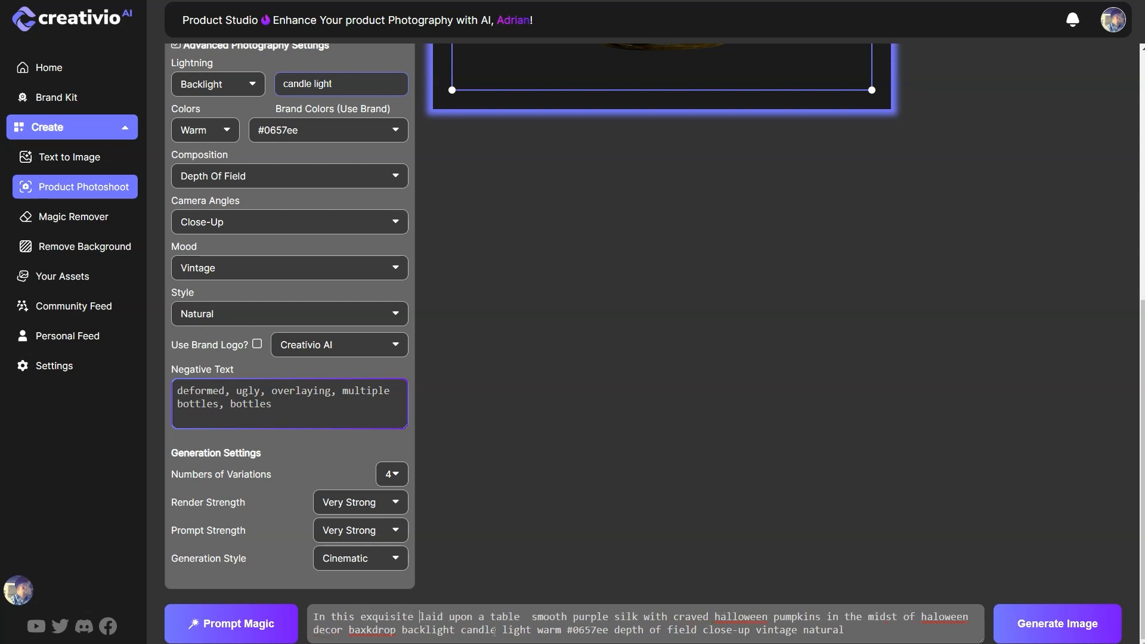
type("product photograp")
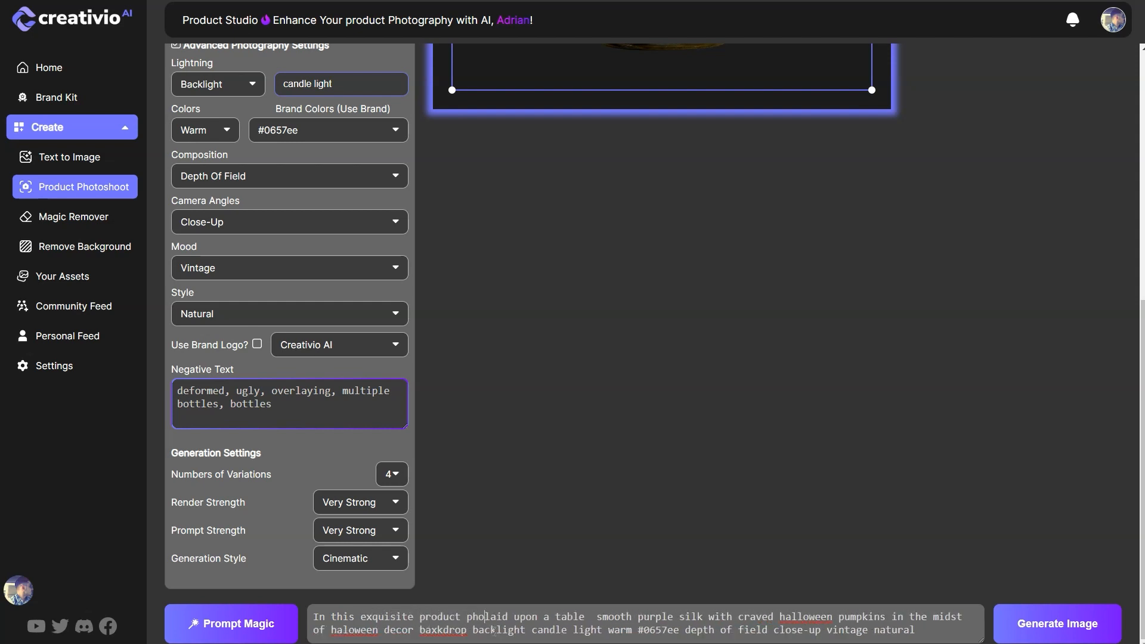
type("hy scene we ")
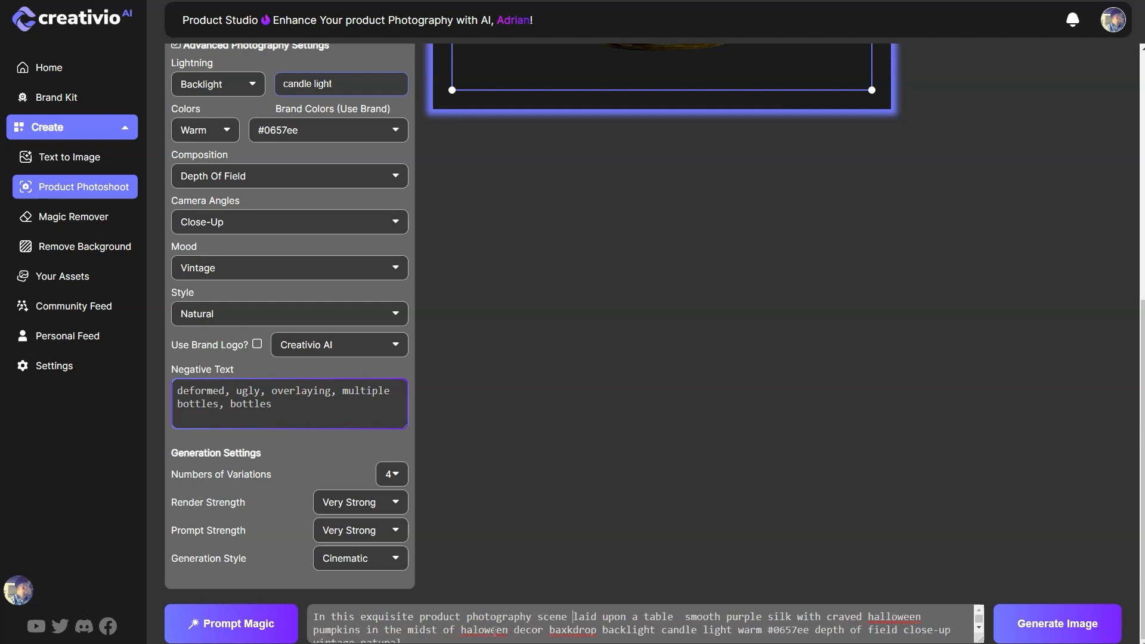
type("see")
key("Delete")
key("Delete")
key("Delete")
key("Delete")
key("Delete")
key("Delete")
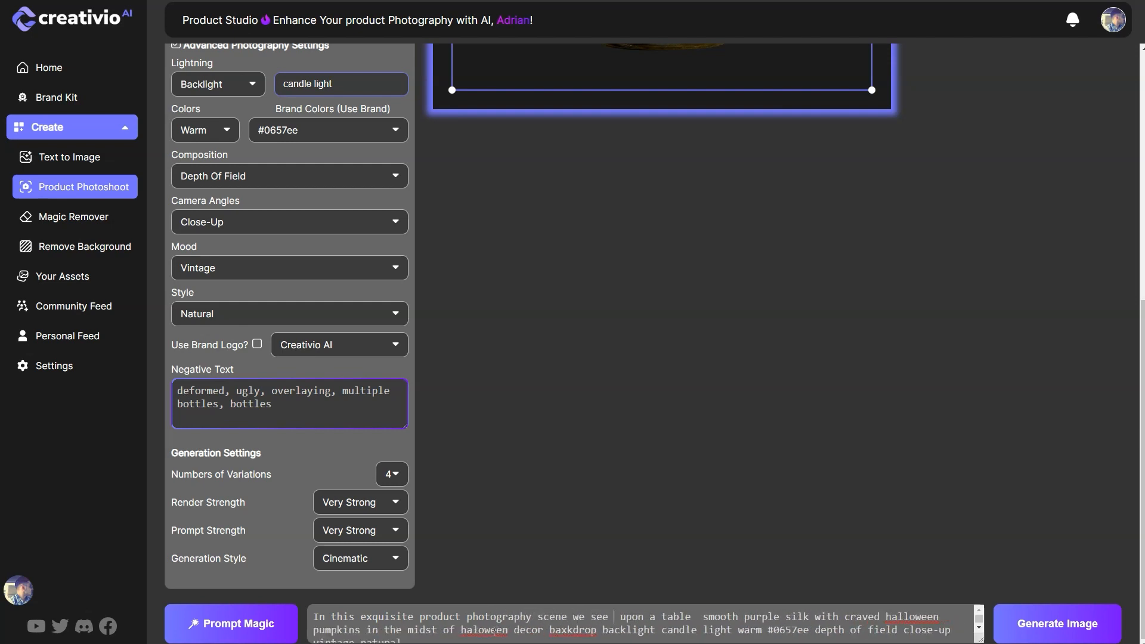
key("Delete")
key("Delete")
key("Delete")
key("Delete")
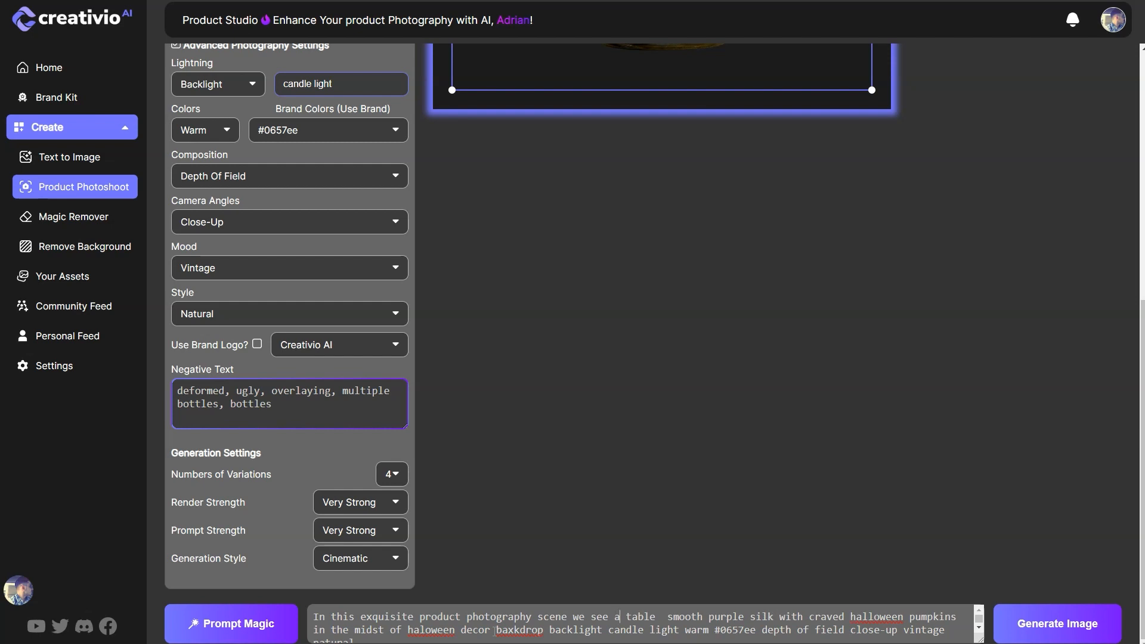
Step: Reword the prompt's table phrase to read "a table with smooth purple silk around it"
key("Delete")
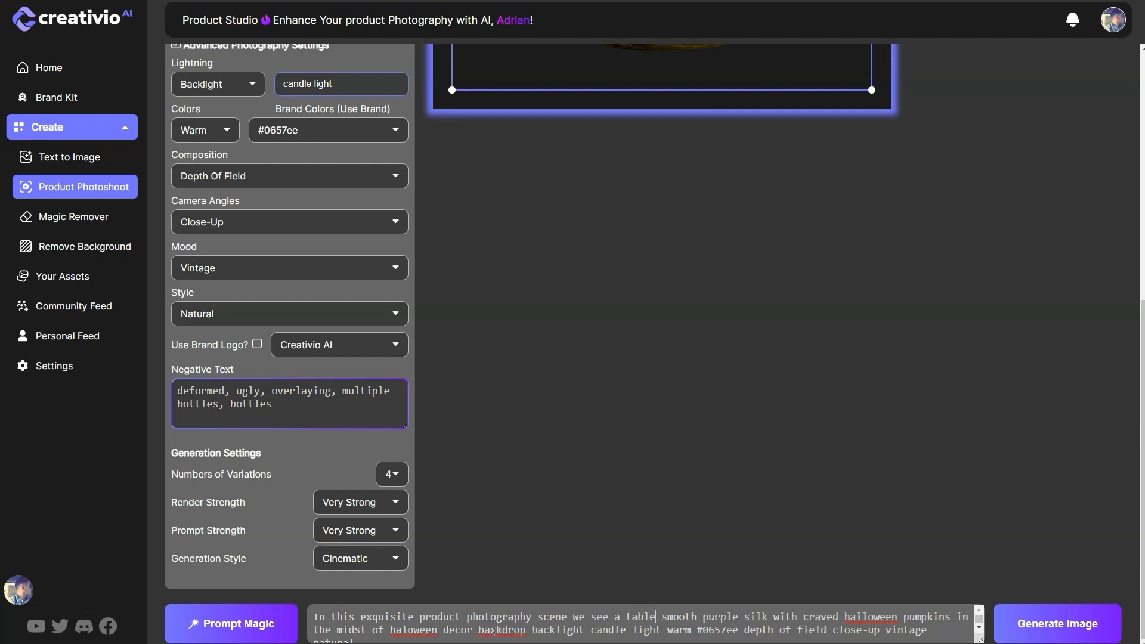
type("with smooth")
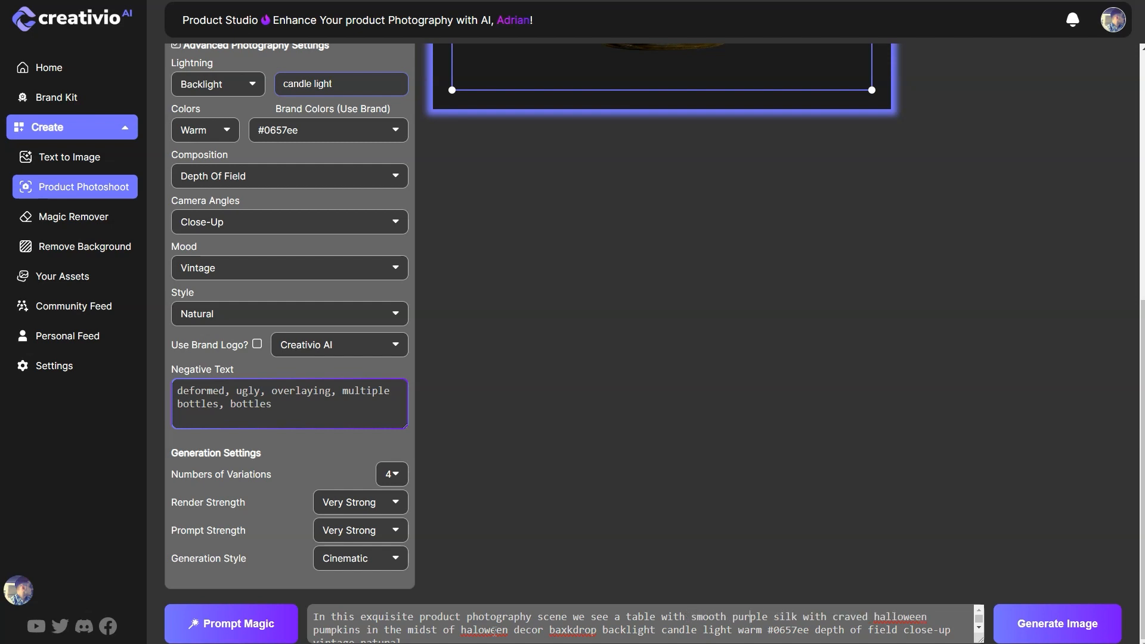
type(" purple silk around it ")
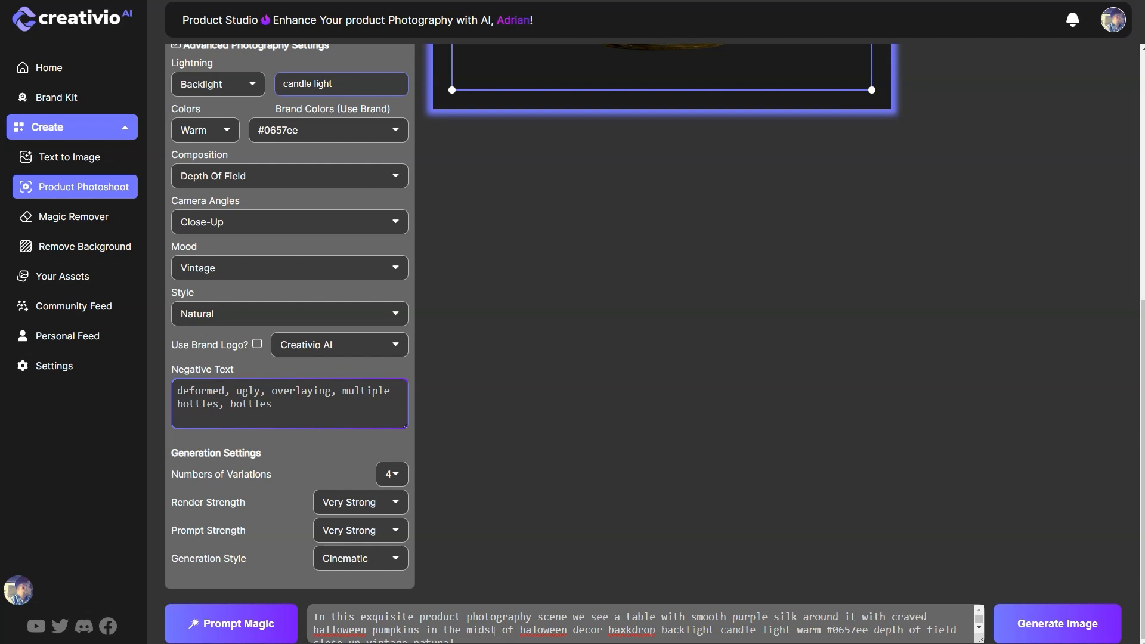
type(", surrounded")
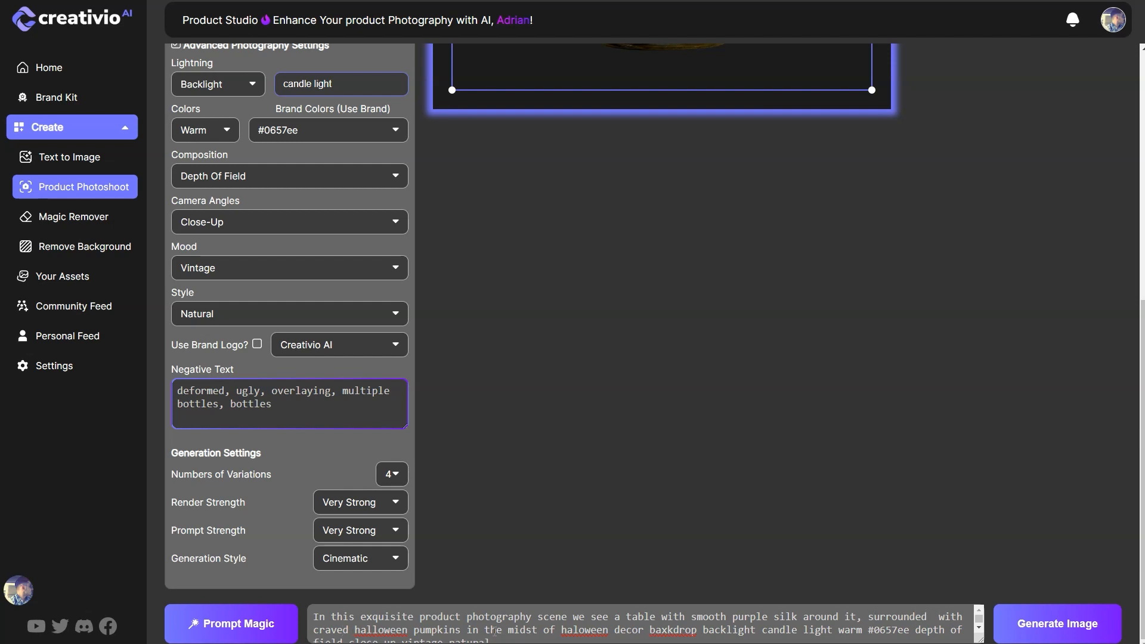
Step: After the silk phrase in the prompt, insert ", on the table we have pupkins on the left and right side"
type("on the table ")
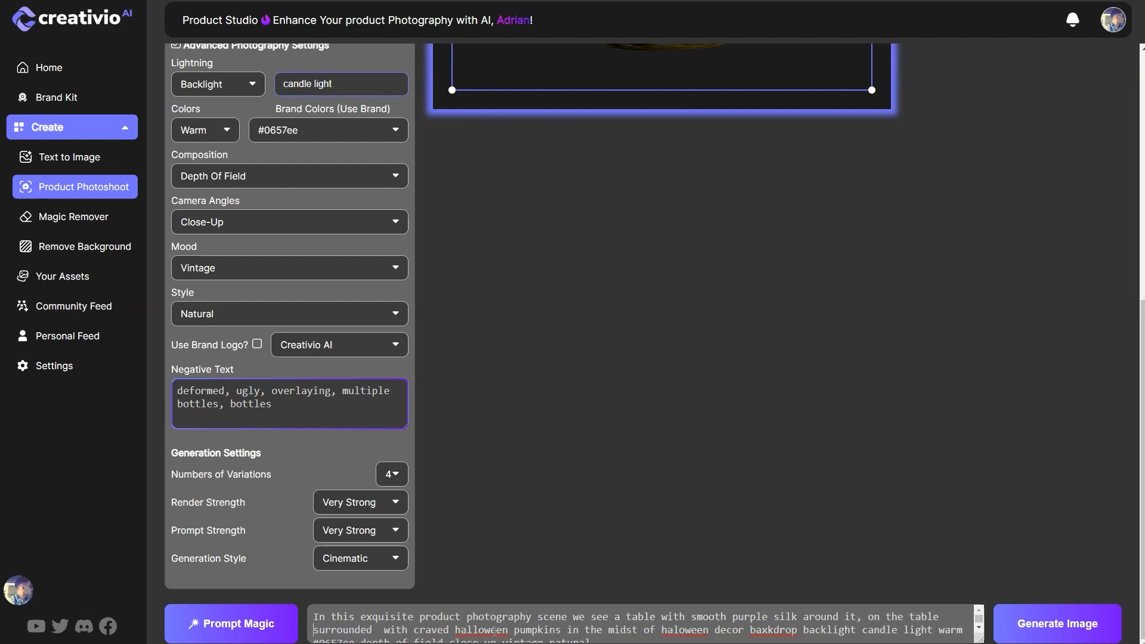
type("we have ")
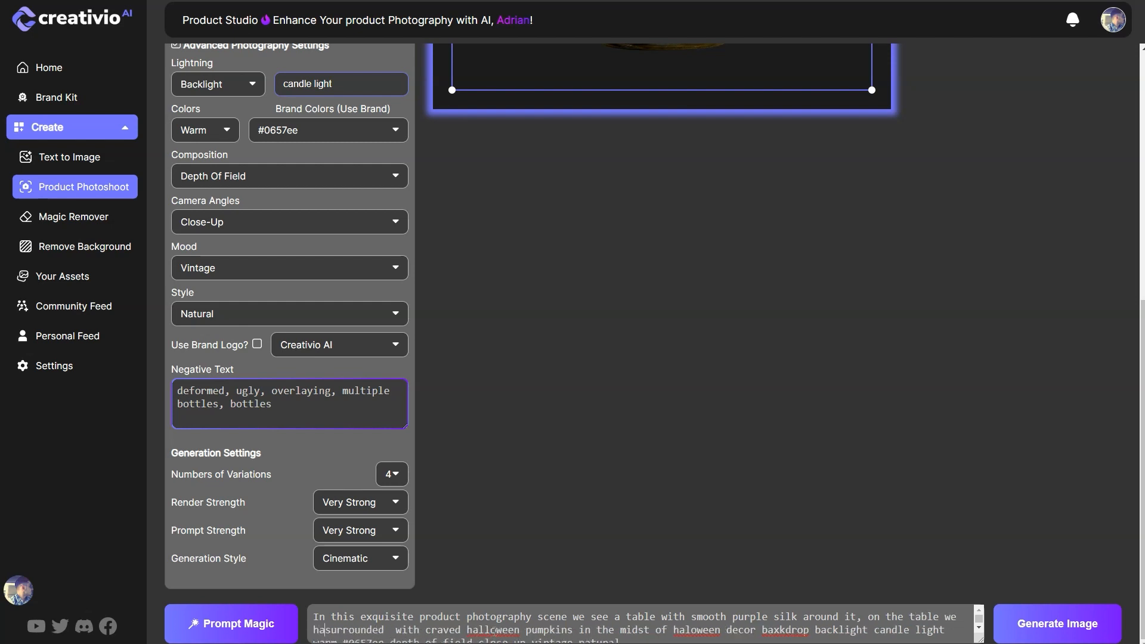
type("pu")
type("pkins on the si")
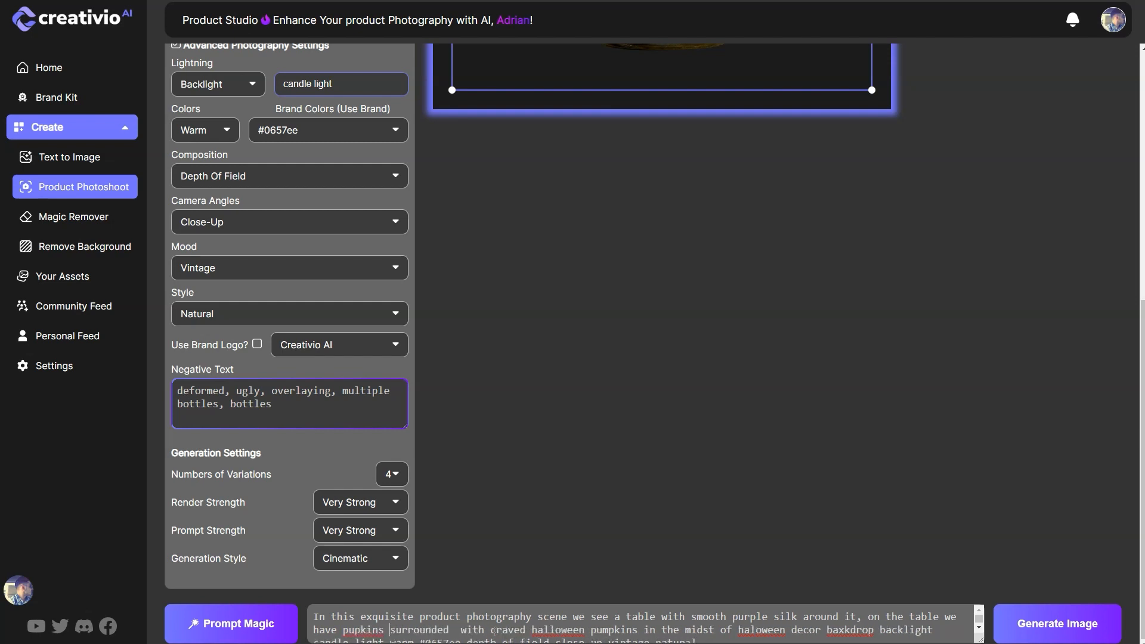
type("de")
key("BackSpace")
key("BackSpace")
key("BackSpace")
key("BackSpace")
type("left and right side")
Step: Delete the leftover "surrounded with craved halloween pumpkins" from the prompt and put a comma after "right side"
key("Delete")
key("Delete")
key("Delete")
key("Delete")
key("Delete")
key("Delete")
key("Delete")
key("Delete")
key("Delete")
key("Delete")
key("Delete")
key("Delete")
key("Delete")
key("Delete")
key("Delete")
key("Delete")
key("Delete")
key("Delete")
key("Delete")
key("Delete")
key("Delete")
key("Delete")
key("Delete")
key("Delete")
key("Delete")
key("Delete")
key("Delete")
key("Delete")
key("Delete")
key("Delete")
key("Delete")
key("Delete")
key("Delete")
key("Delete")
key("Delete")
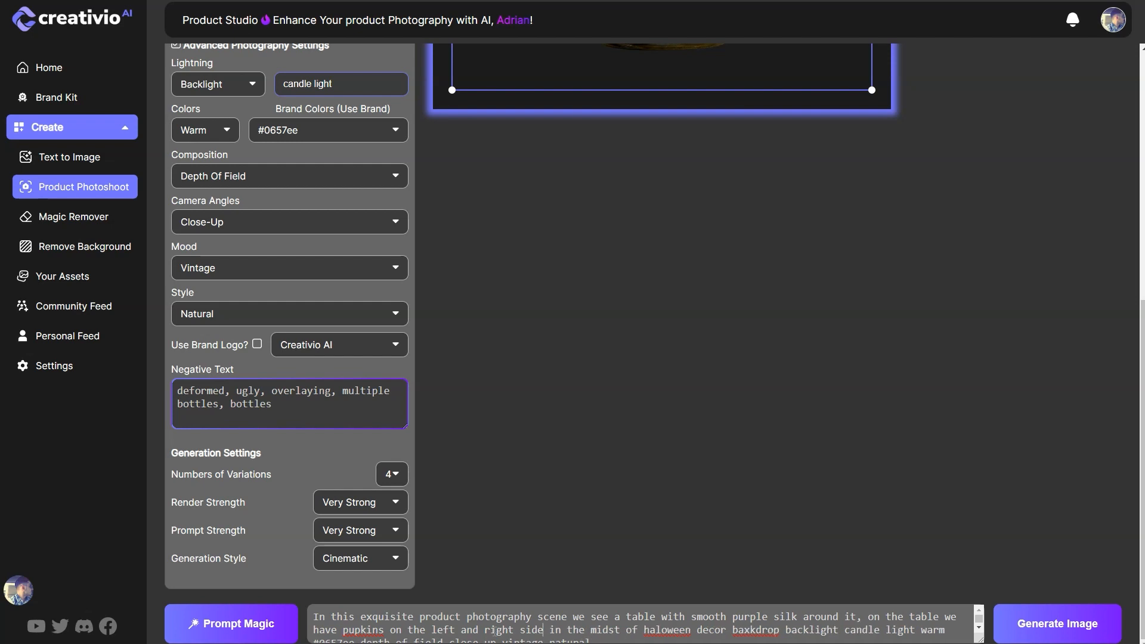
type(",")
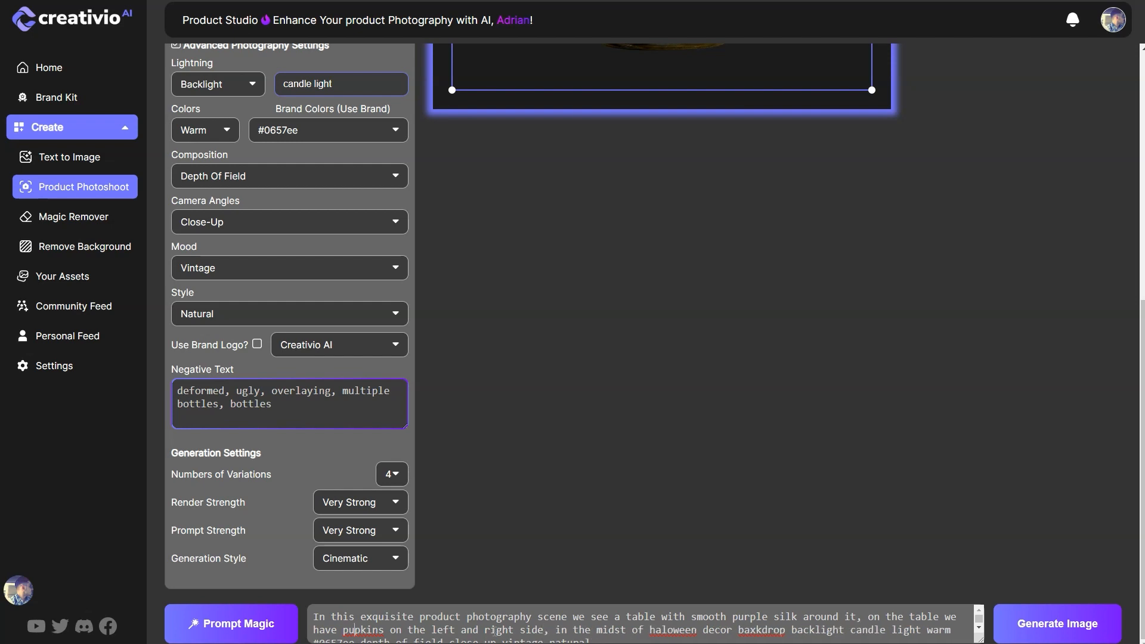
type("m")
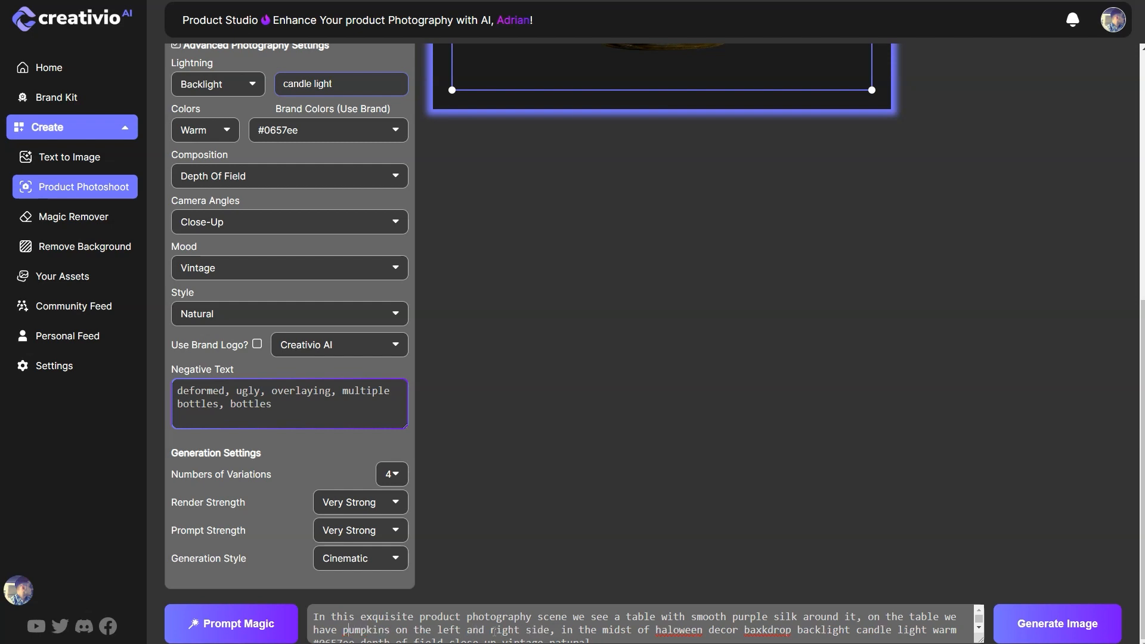
type("halo")
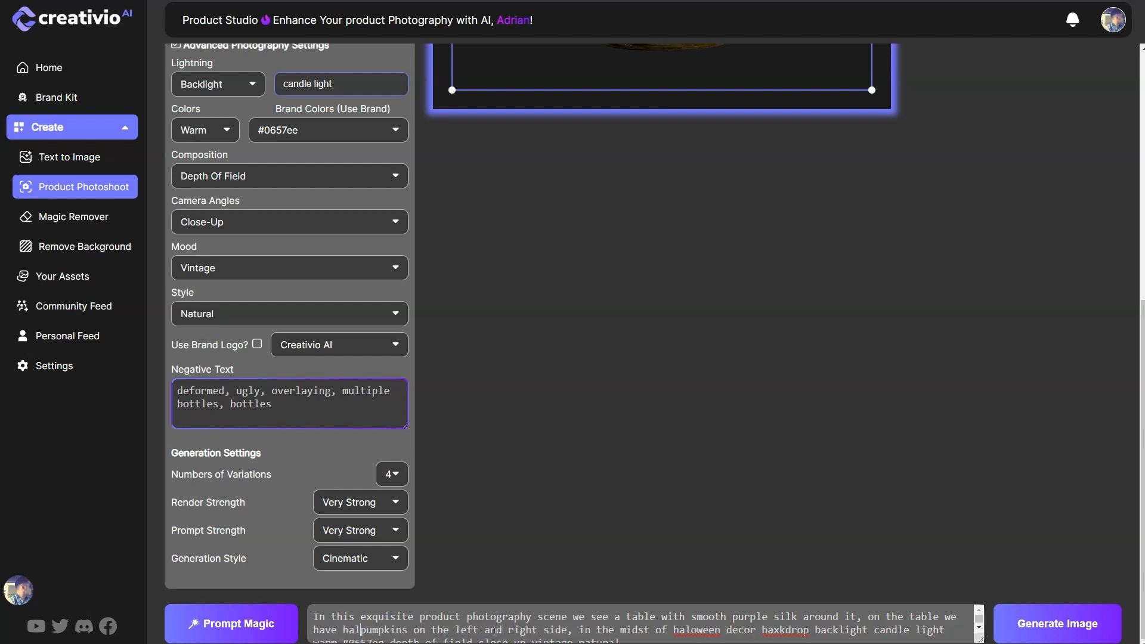
type("oween ")
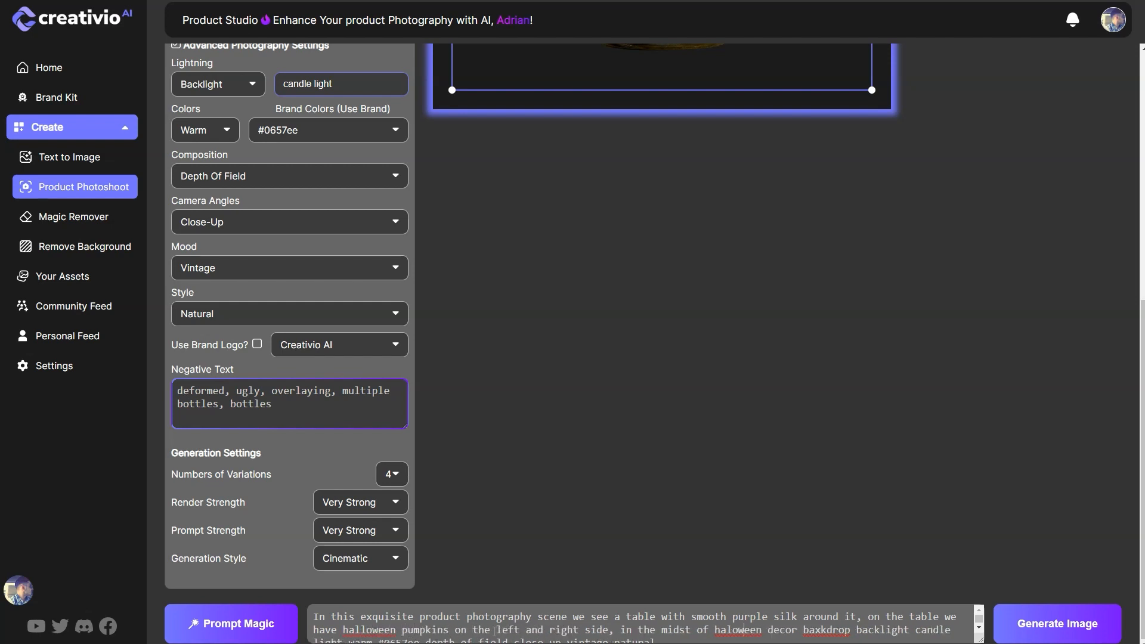
type("l")
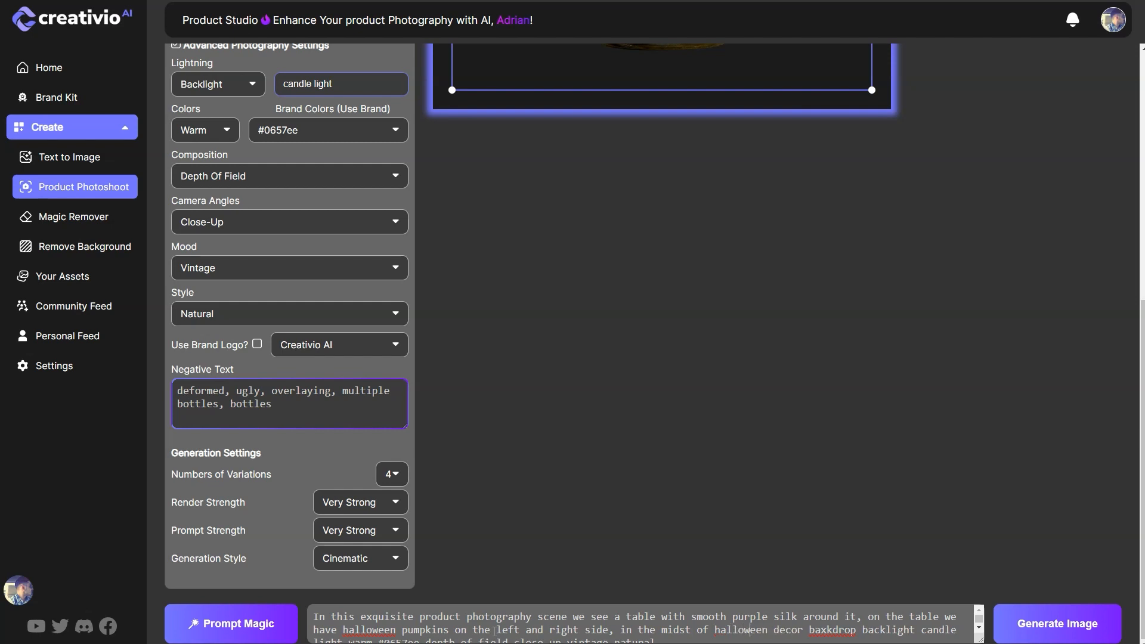
Step: Correct the prompt's spelling and wording to "halloween pumpkins" on the table and "halloween decor backdrop"
key("Delete")
type("ckdrop")
type(", the scen ")
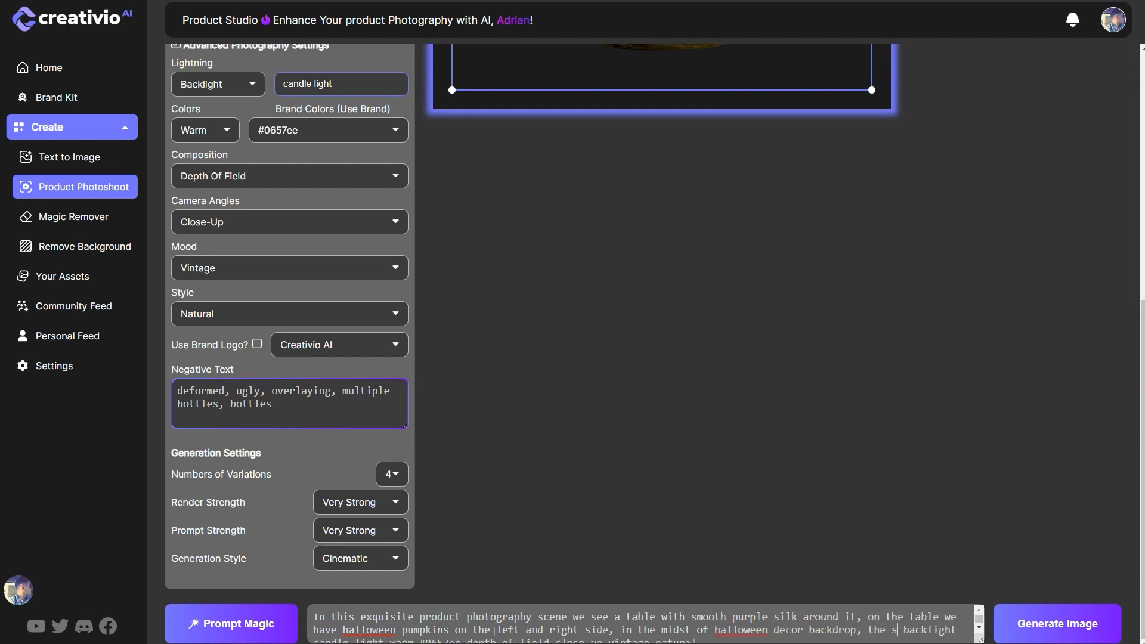
type("is")
Step: After "backdrop" in the prompt, insert ", the scene is professionally lighted with warm candle light"
key("BackSpace")
key("BackSpace")
key("BackSpace")
key("BackSpace")
type("e i")
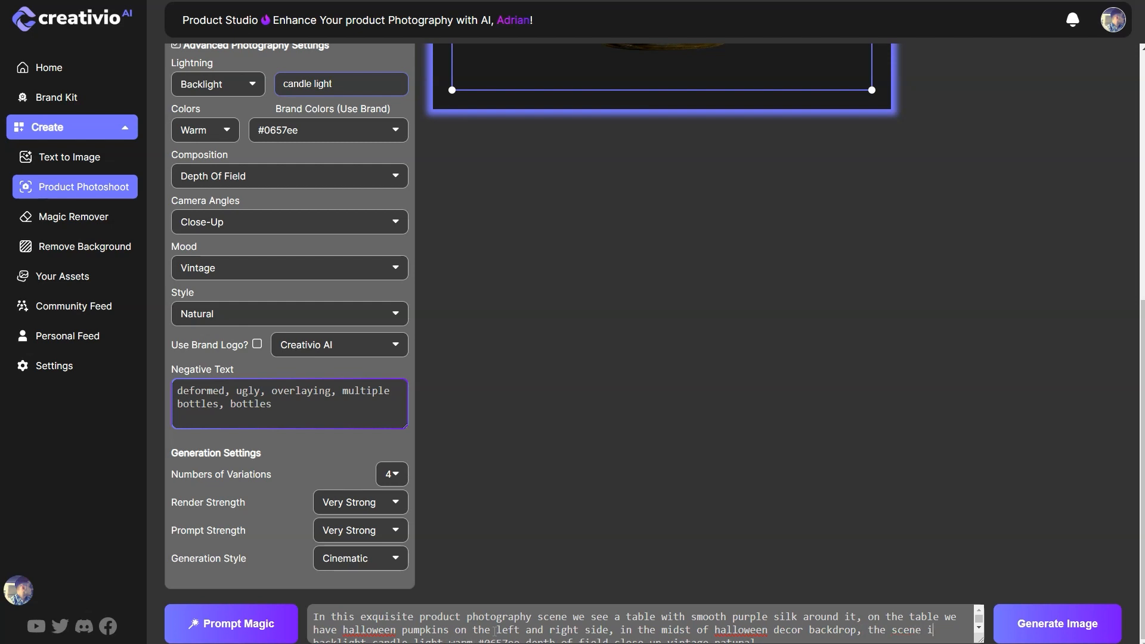
type("s professionally ")
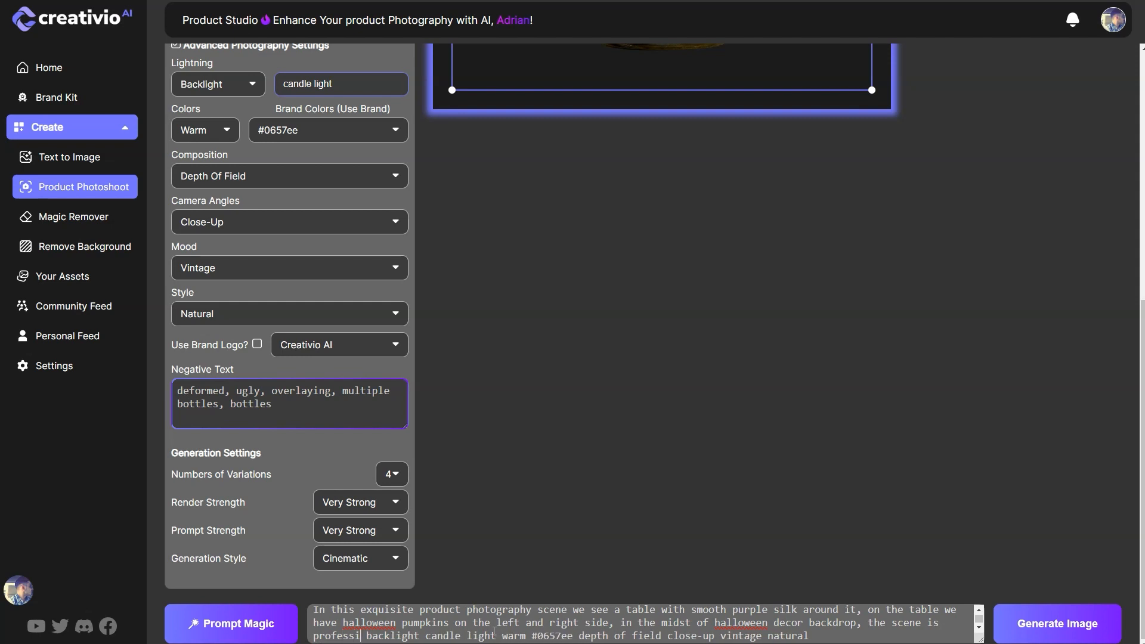
type("lig")
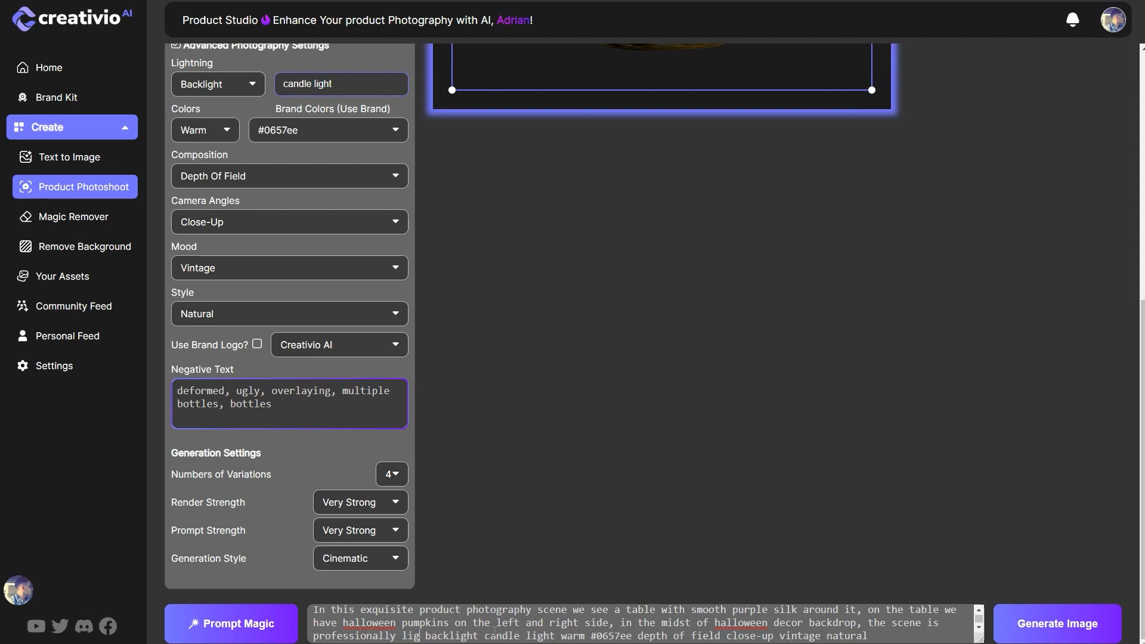
type("hted")
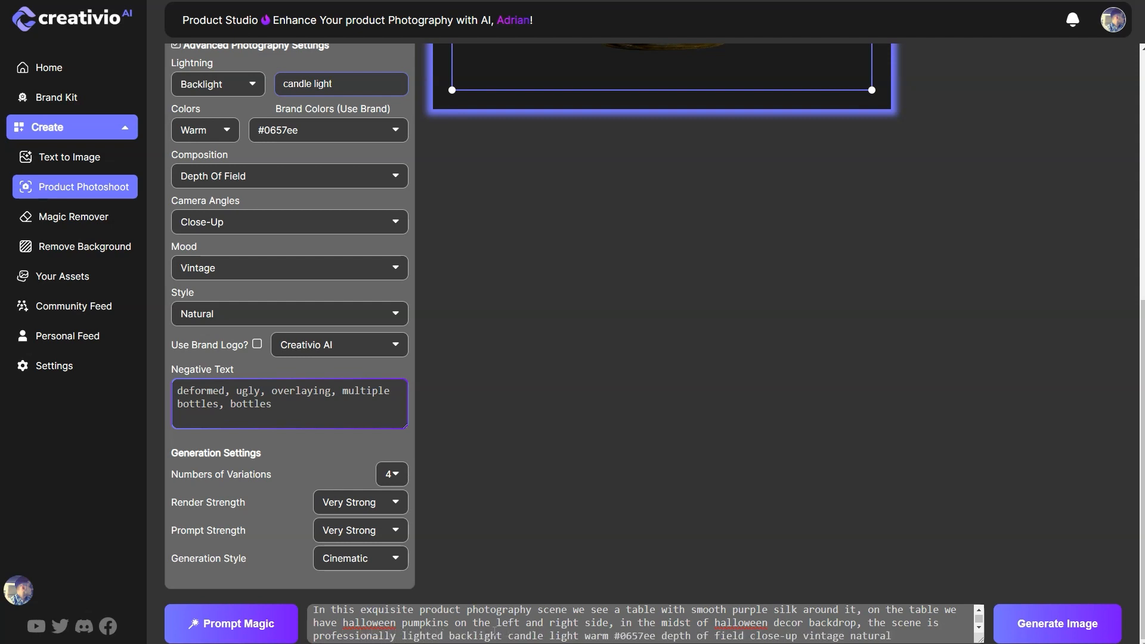
type(" with warm")
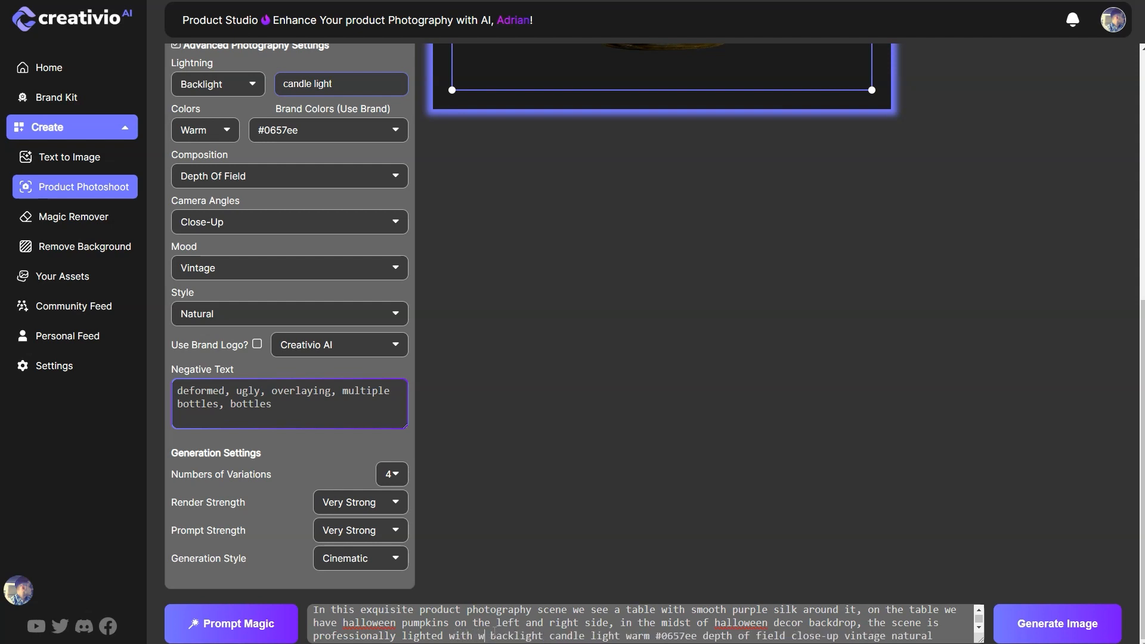
type(" candle light back")
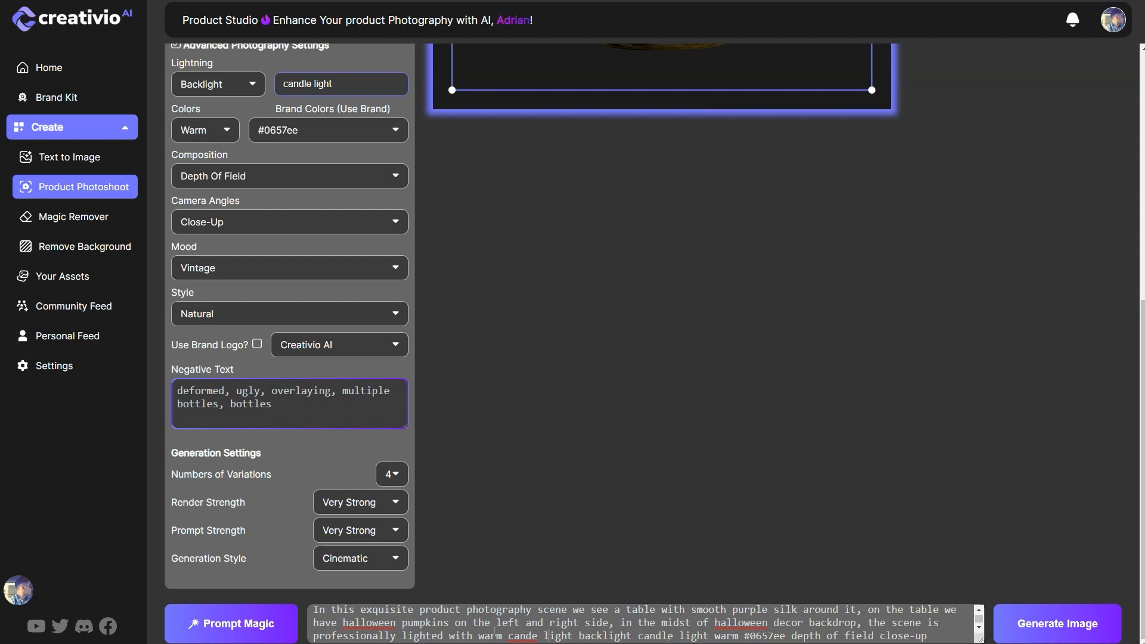
type("l")
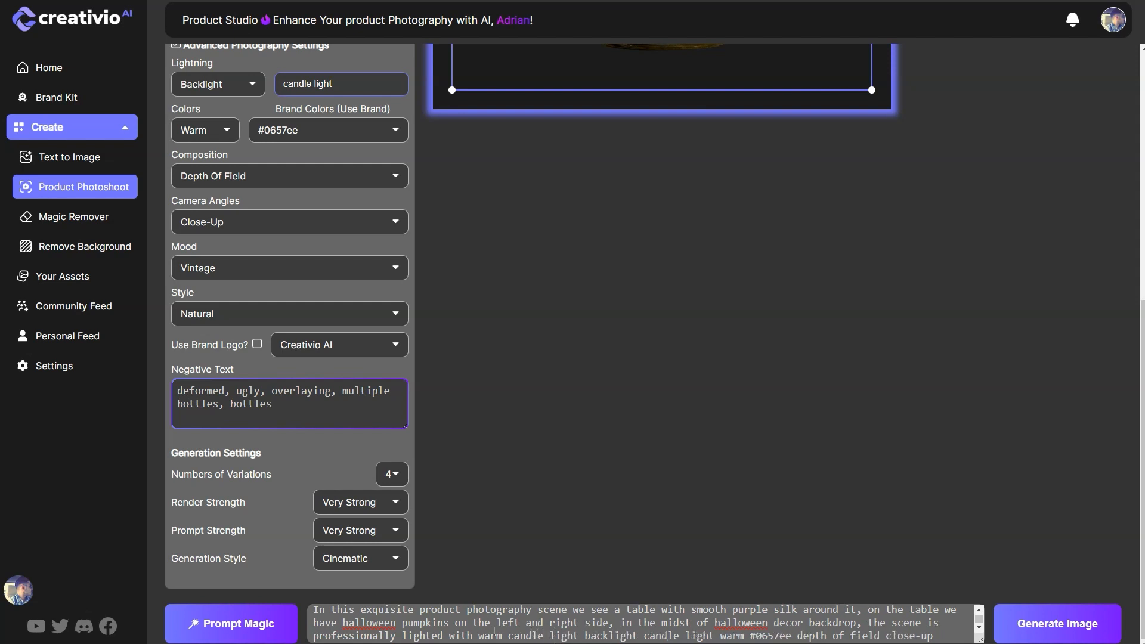
Step: Delete the leftover "backlight candle light warm #0657ee" from the prompt and put a comma after "warm candle light"
left_click_drag(583, 636, 727, 636)
key("shift+Right")
key("shift+Right")
key("shift+Right")
key("shift+Right")
key("shift+Right")
key("shift+Right")
key("shift+Right")
key("shift+Right")
key("shift+Right")
key("shift+Right")
key("shift+Right")
key("BackSpace")
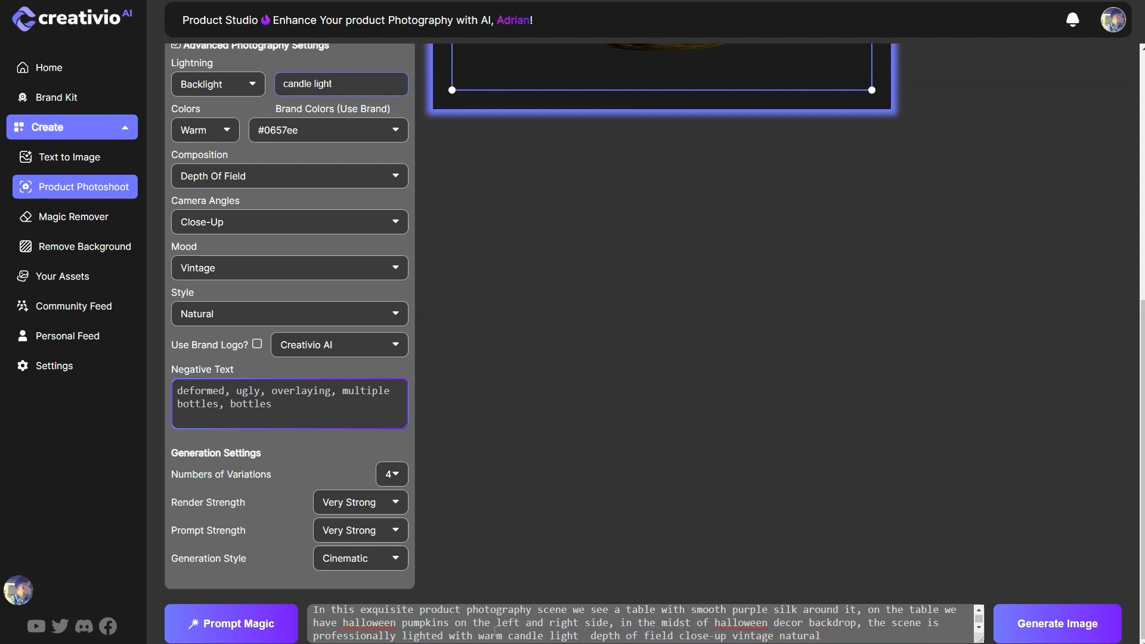
key("BackSpace")
type(",")
Step: Add "bokeh background," after "depth of field," in the prompt and replace the closing "natural" with "halloween style"
type("boc")
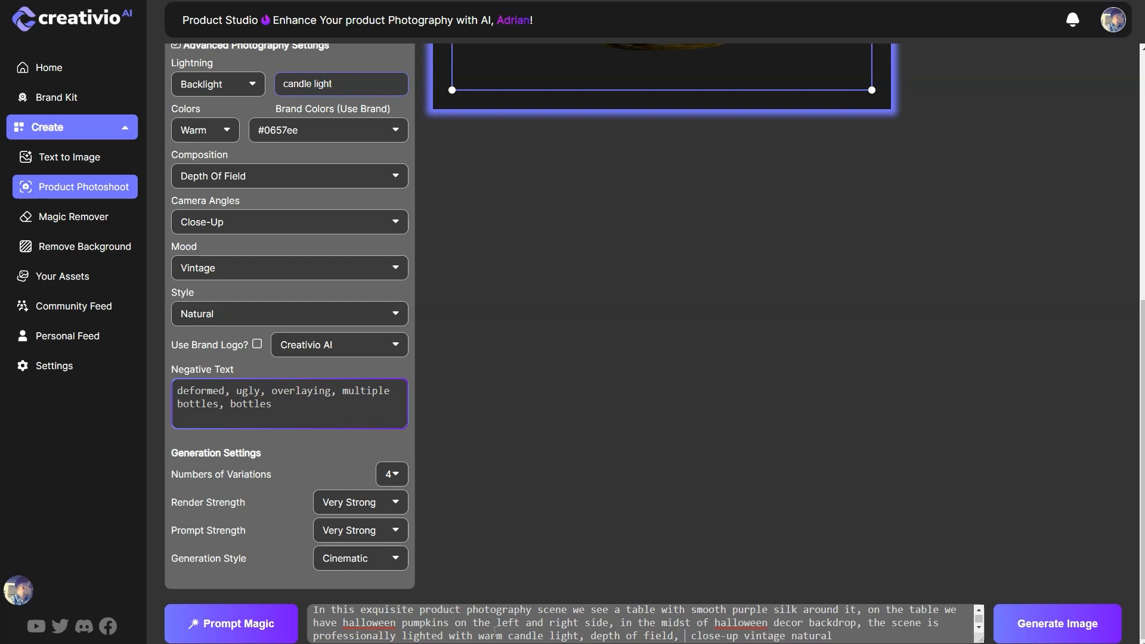
key("BackSpace")
type("keh")
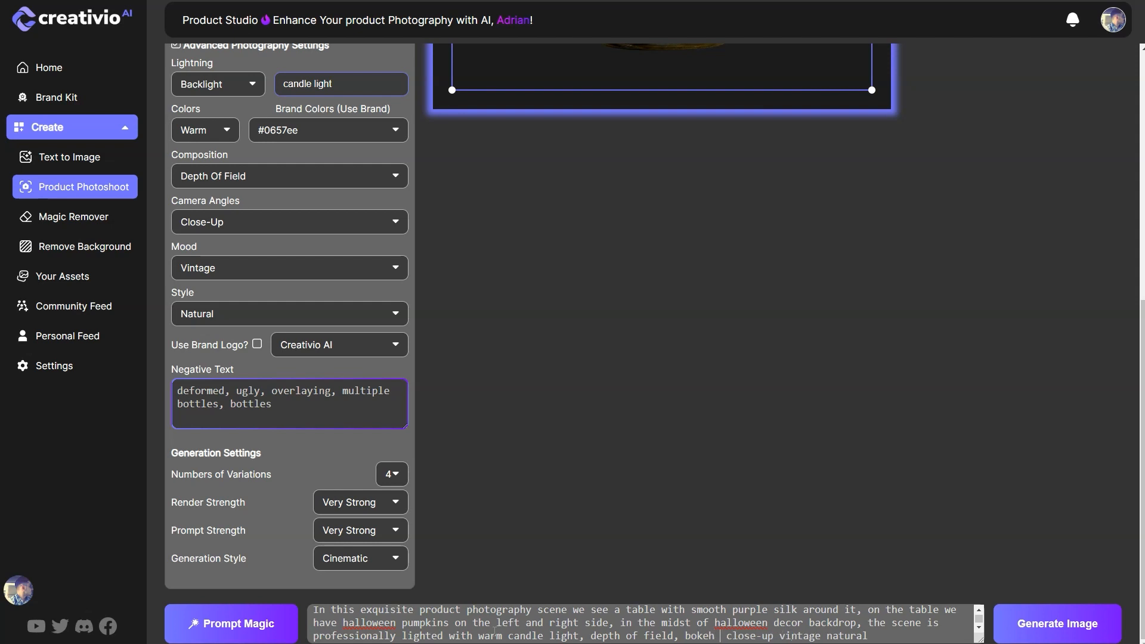
type(" background,")
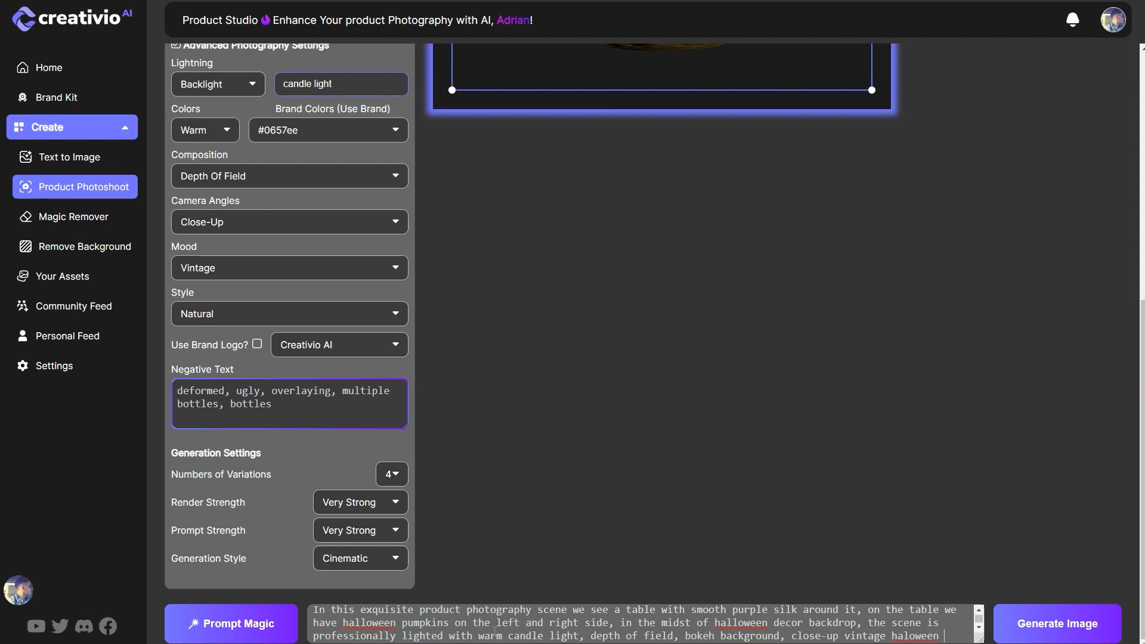
type("tyle")
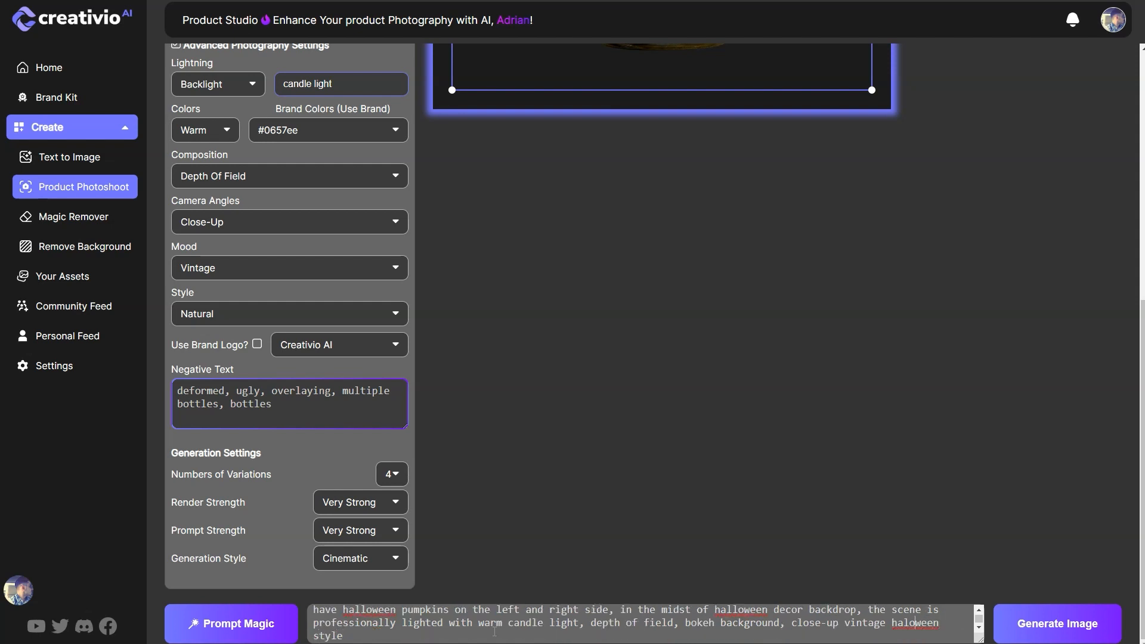
Step: Select the whole refined prompt and generate the four product image variations
key("ctrl+a")
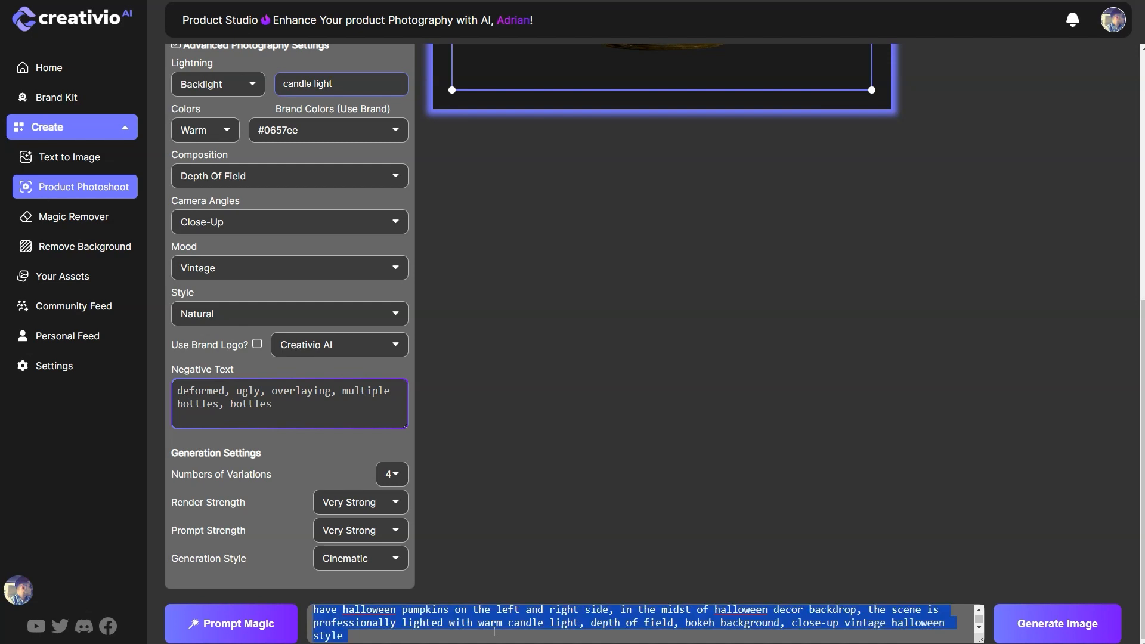
left_click(1051, 637)
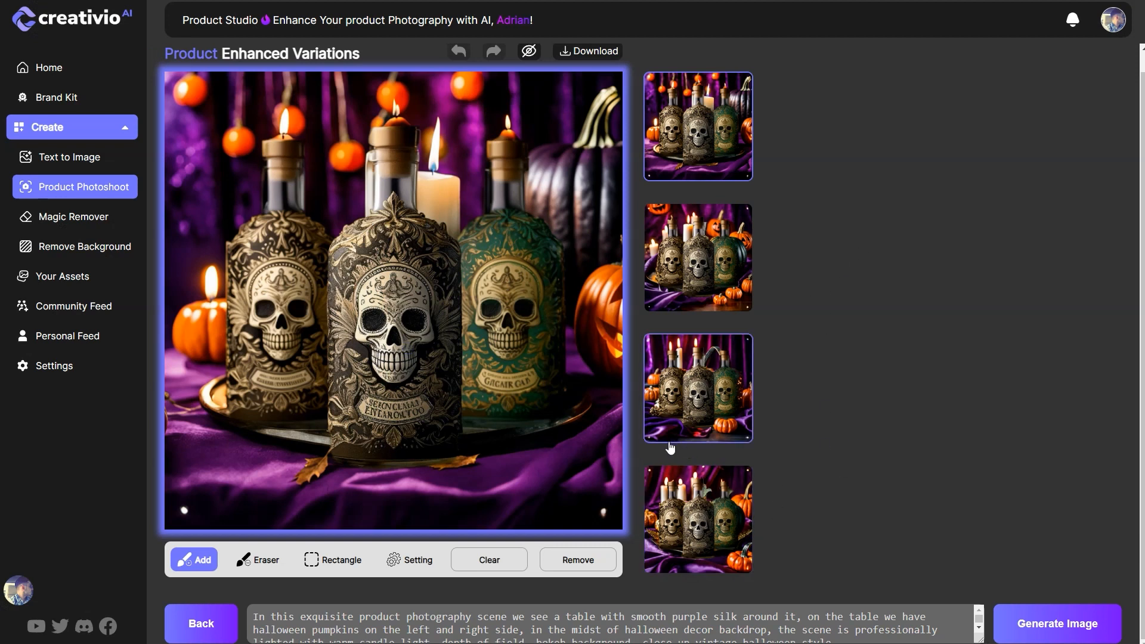
Step: Compare the second, third and fourth generated variations in the large preview and review the prompt used for them
left_click(700, 525)
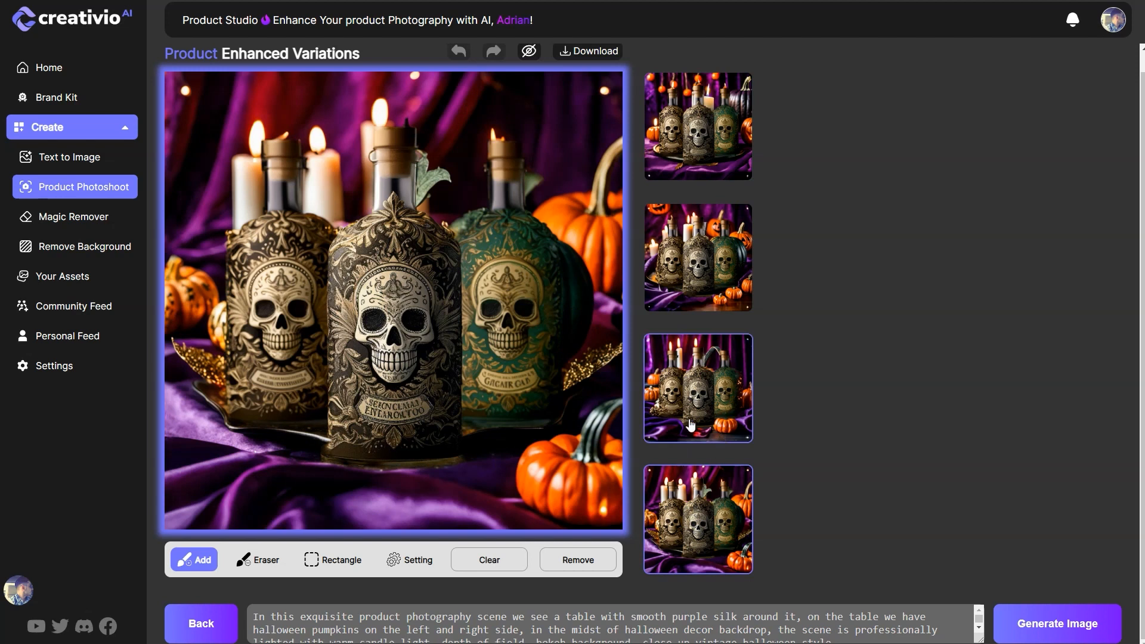
left_click(724, 382)
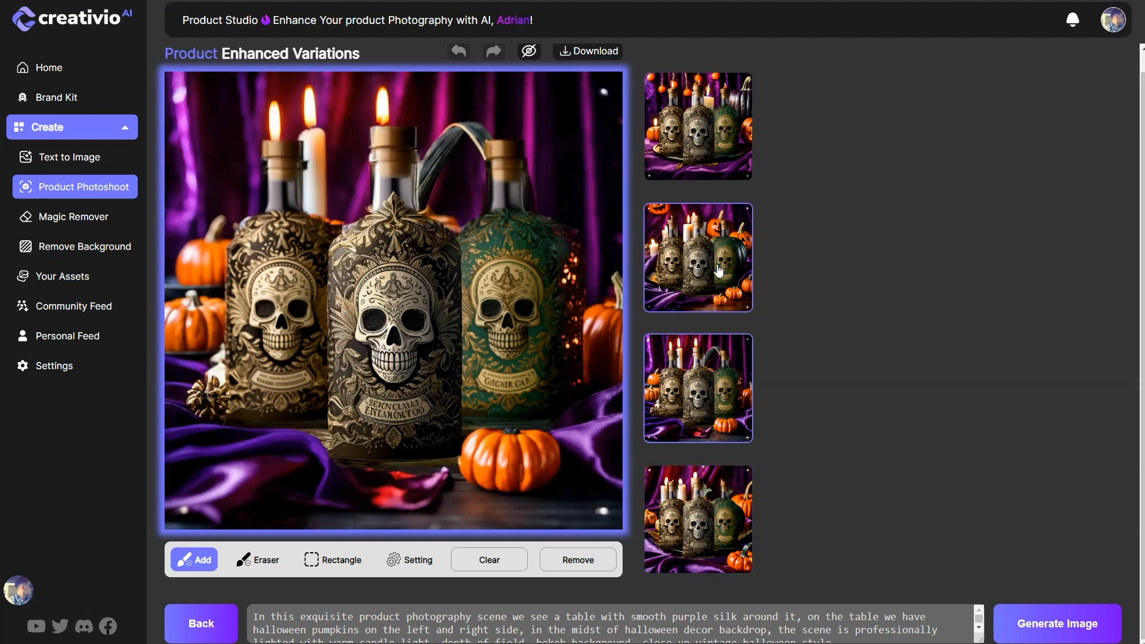
left_click(719, 271)
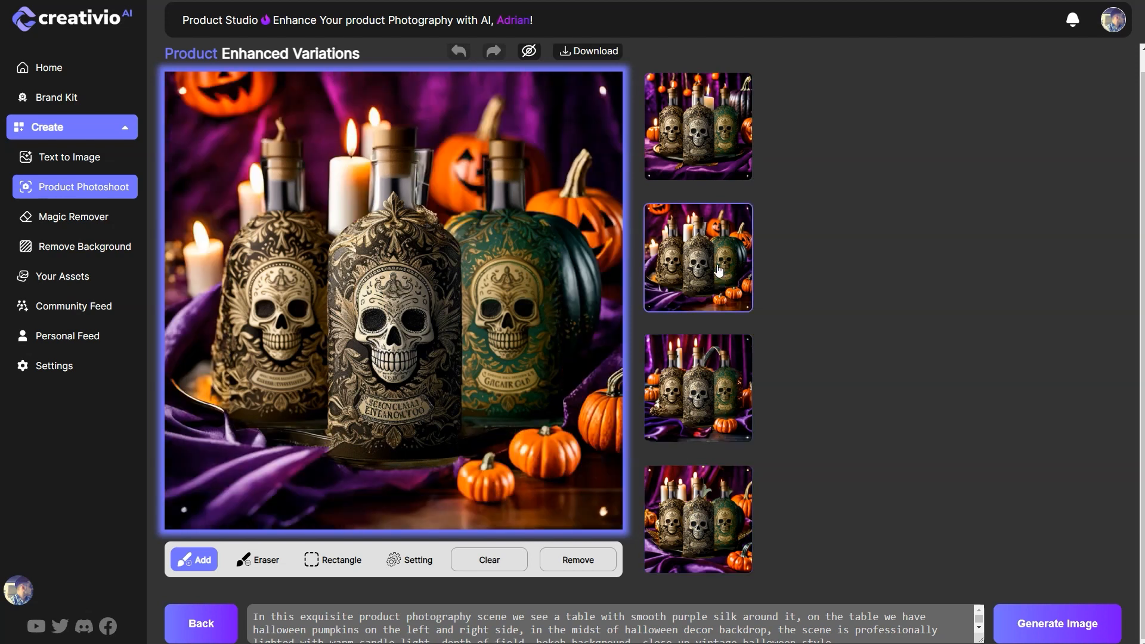
left_click(701, 404)
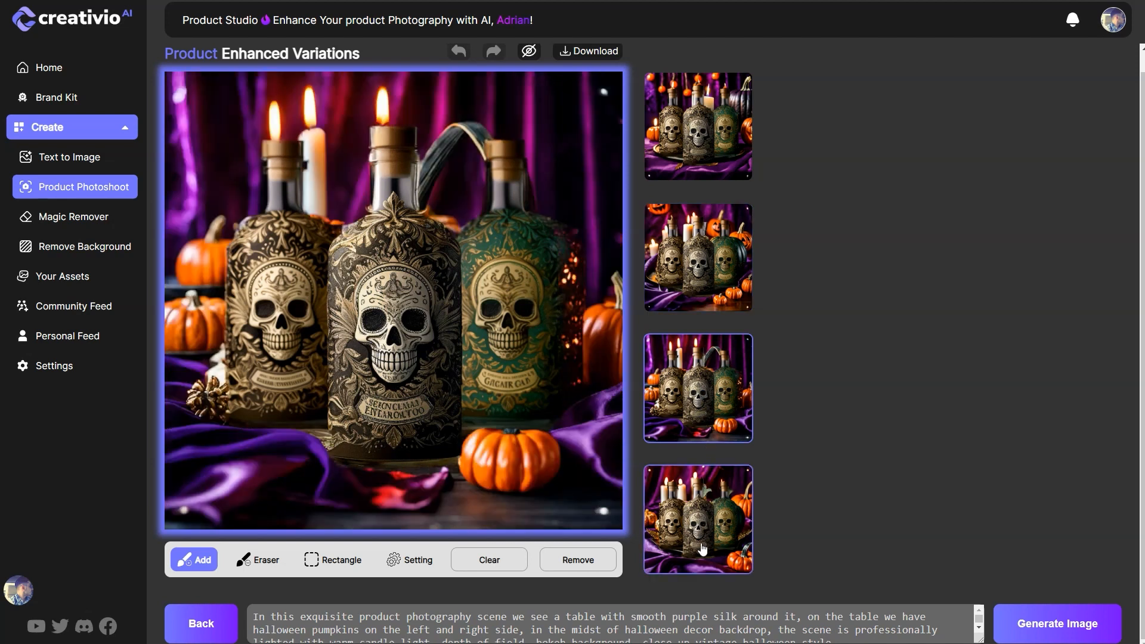
left_click(711, 540)
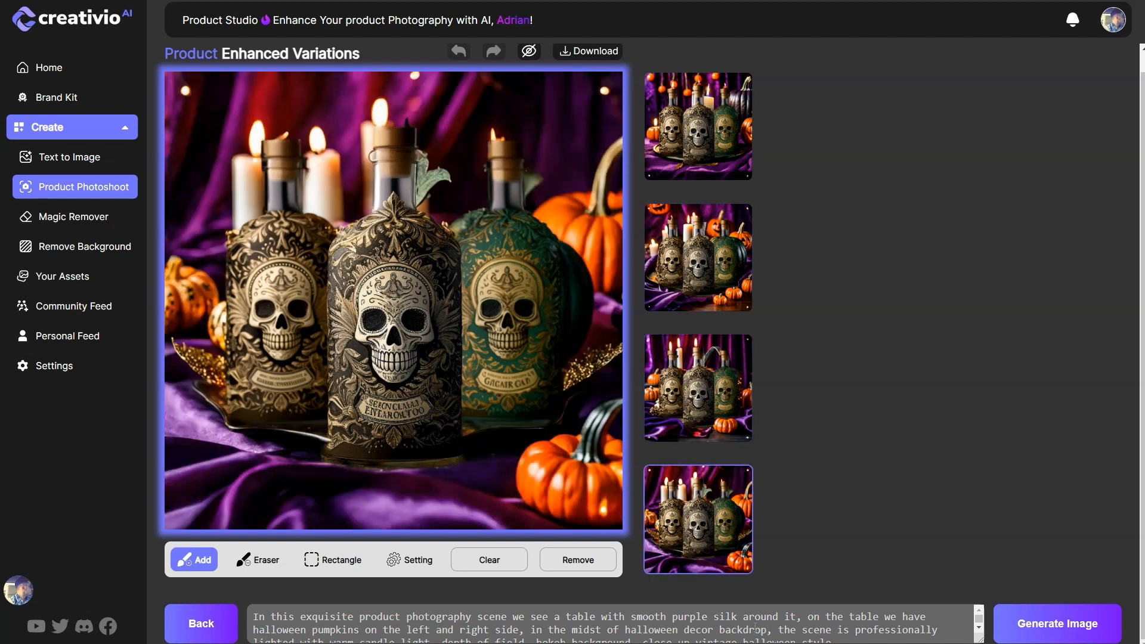
scroll(858, 632, "down", 1)
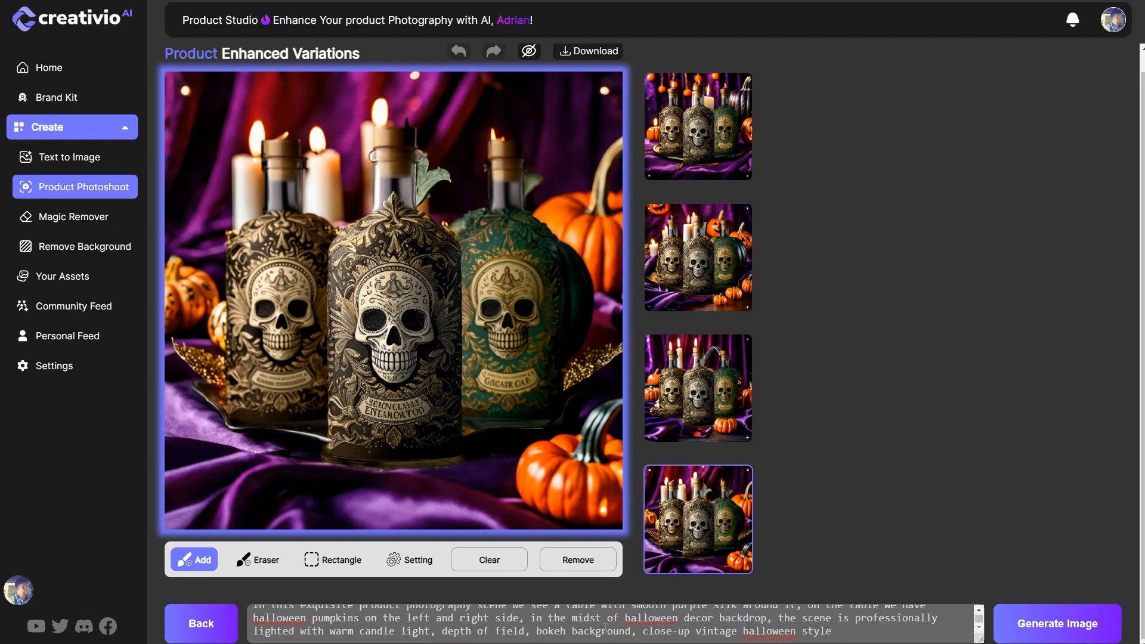
scroll(724, 633, "up", 1)
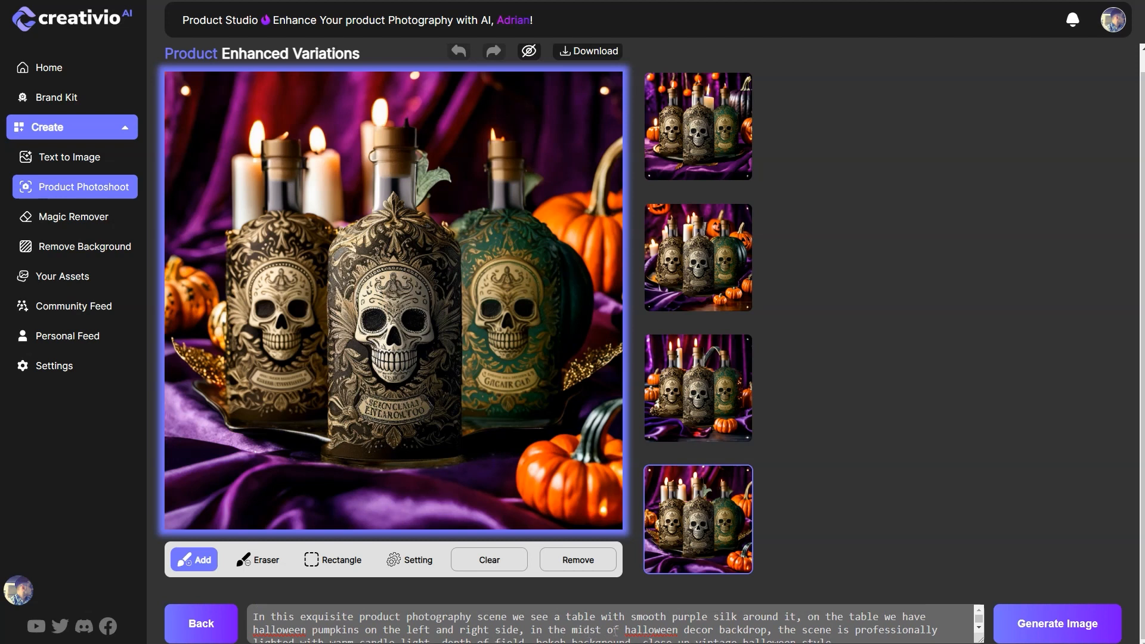
Step: Insert the word "casltel" after "halloween" and before "decor backdrop" in the prompt
mouse_move(628, 630)
left_mouse_down()
mouse_move(737, 630)
mouse_move(621, 630)
left_mouse_up()
type("cas")
type("lte")
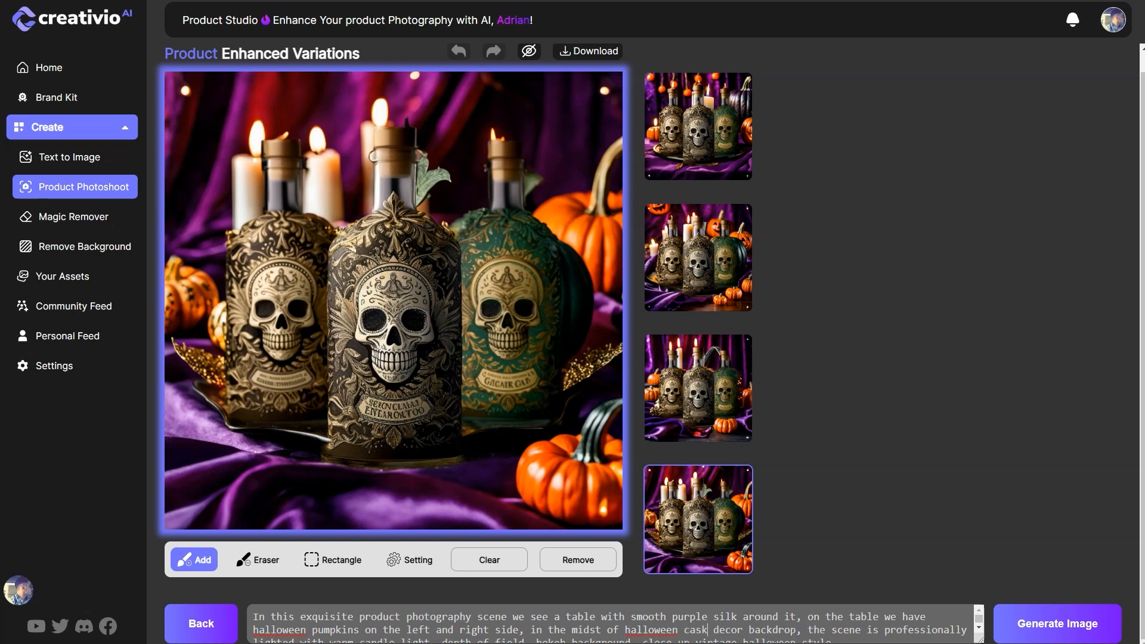
key("BackSpace")
key("BackSpace")
key("BackSpace")
type("le")
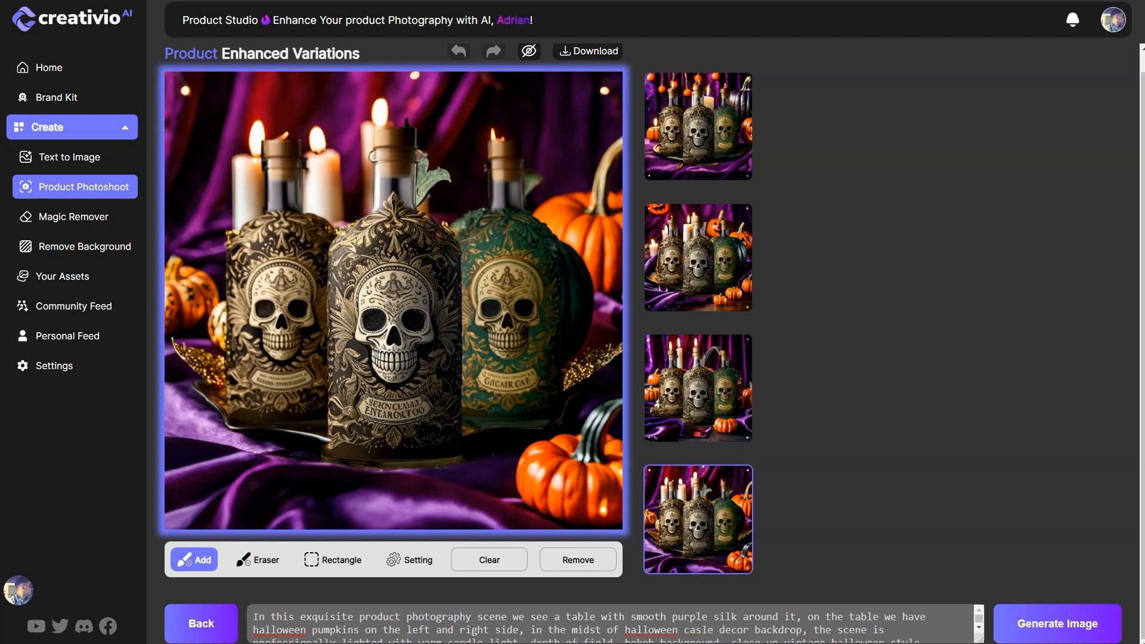
key("BackSpace")
type("tel")
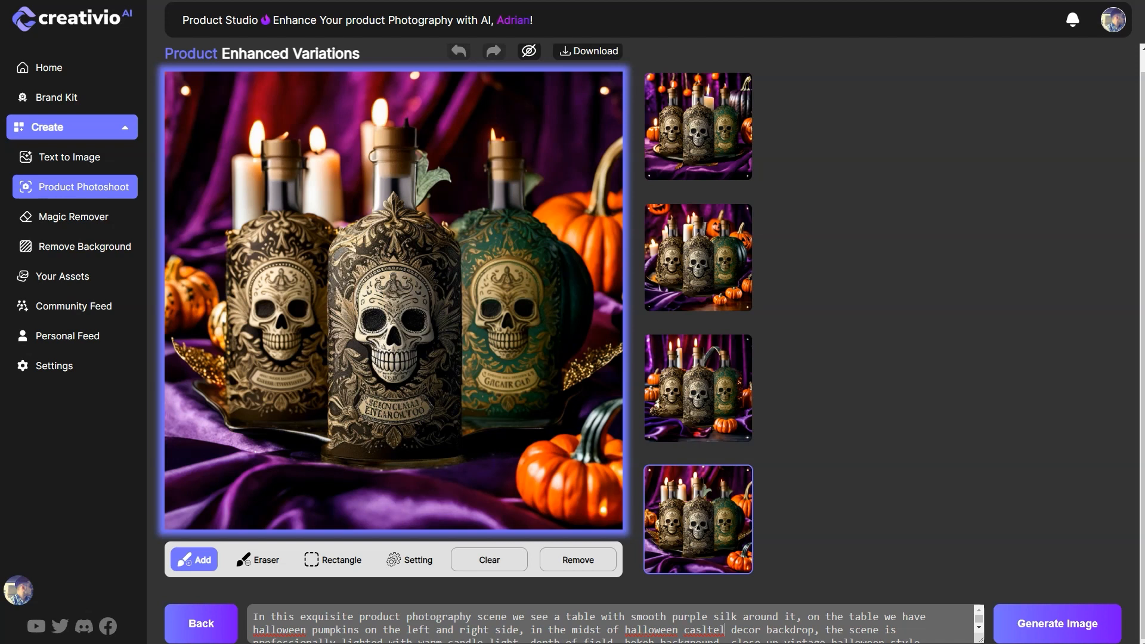
Step: Add "in the background" after "halloween casltel" in the prompt
type("in the back")
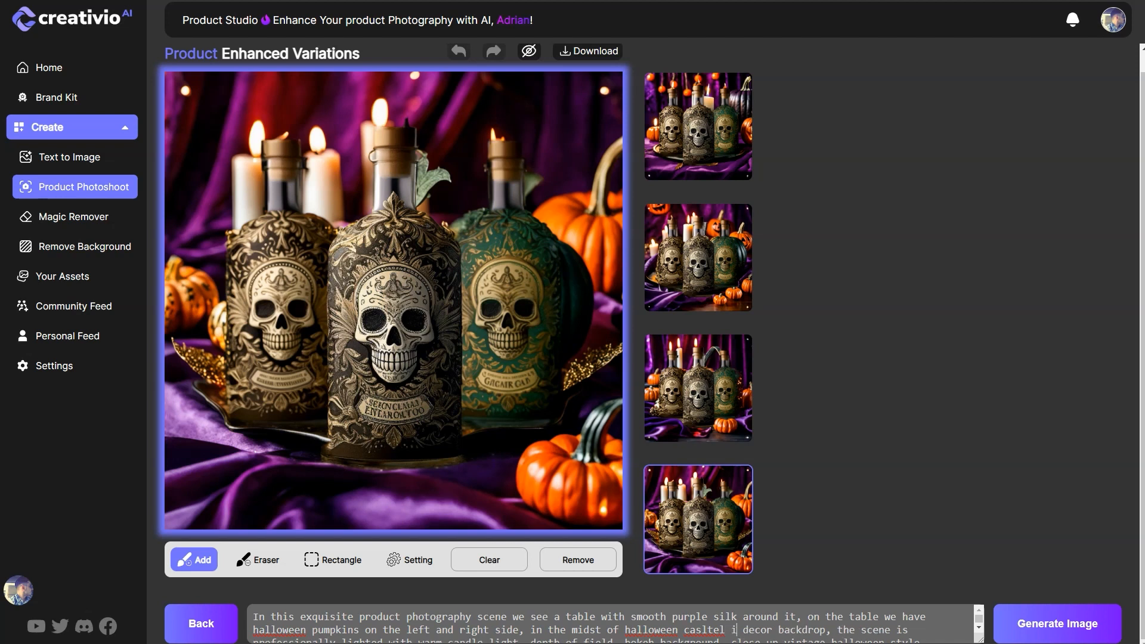
type("g")
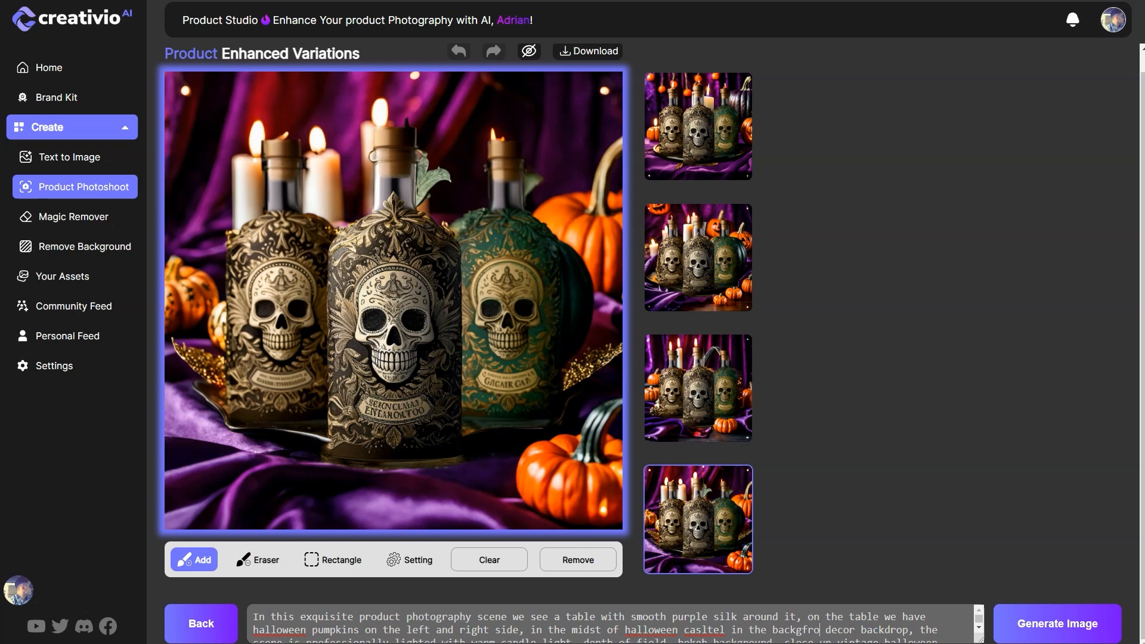
key("BackSpace")
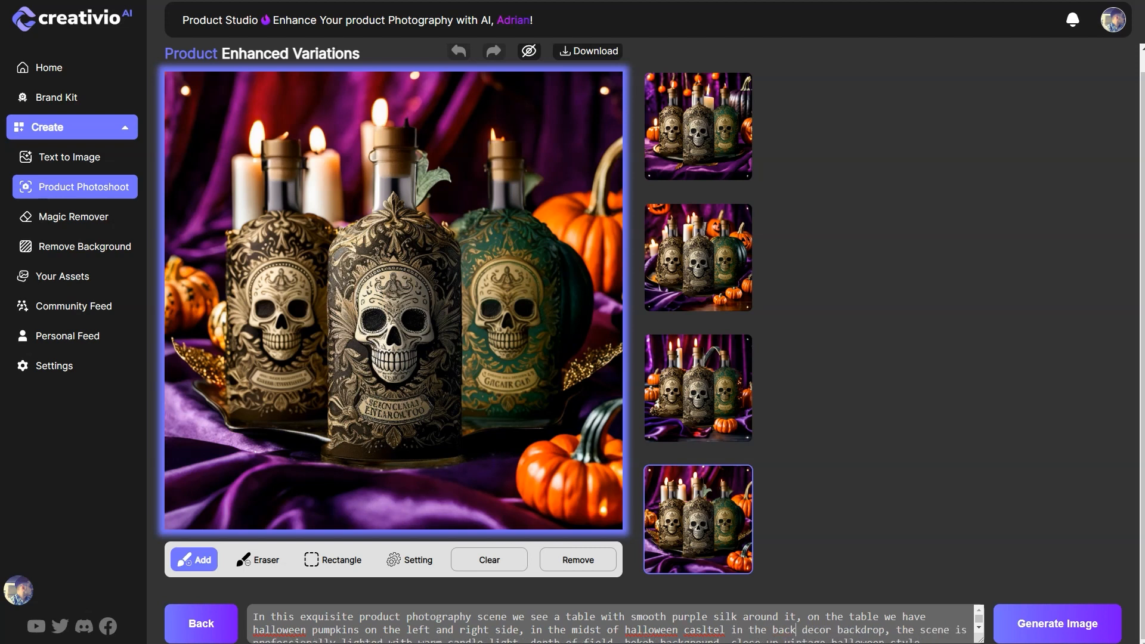
type("ground")
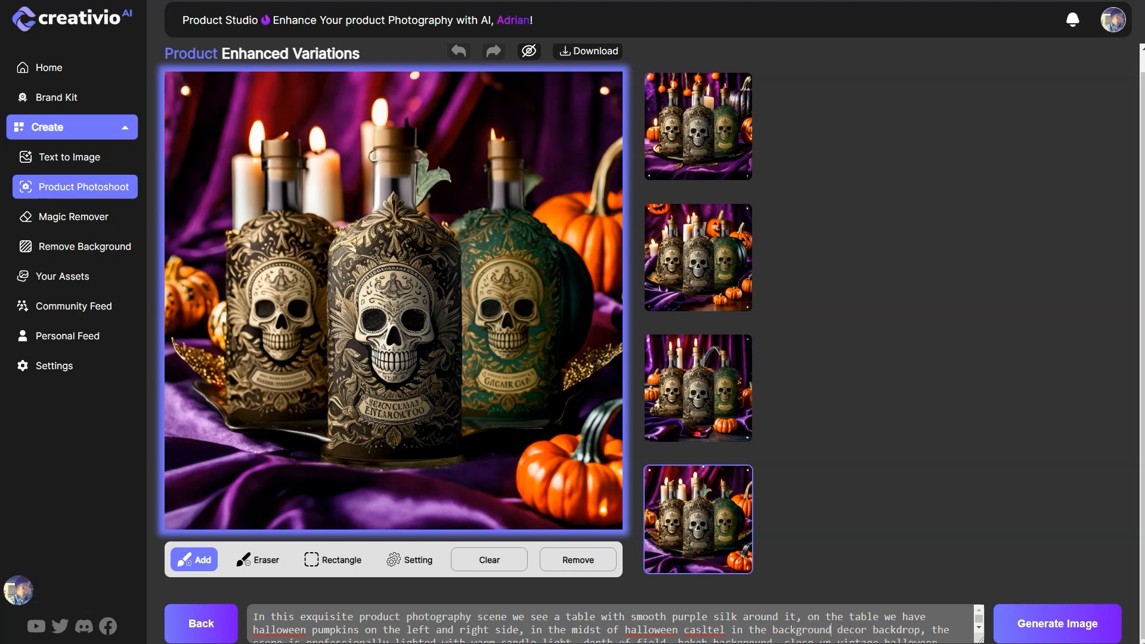
Step: Insert "bokeh" before "backdrop" in the prompt and generate a new set of image variations from the whole text
key("Delete")
type("bokeh")
key("Down")
key("Down")
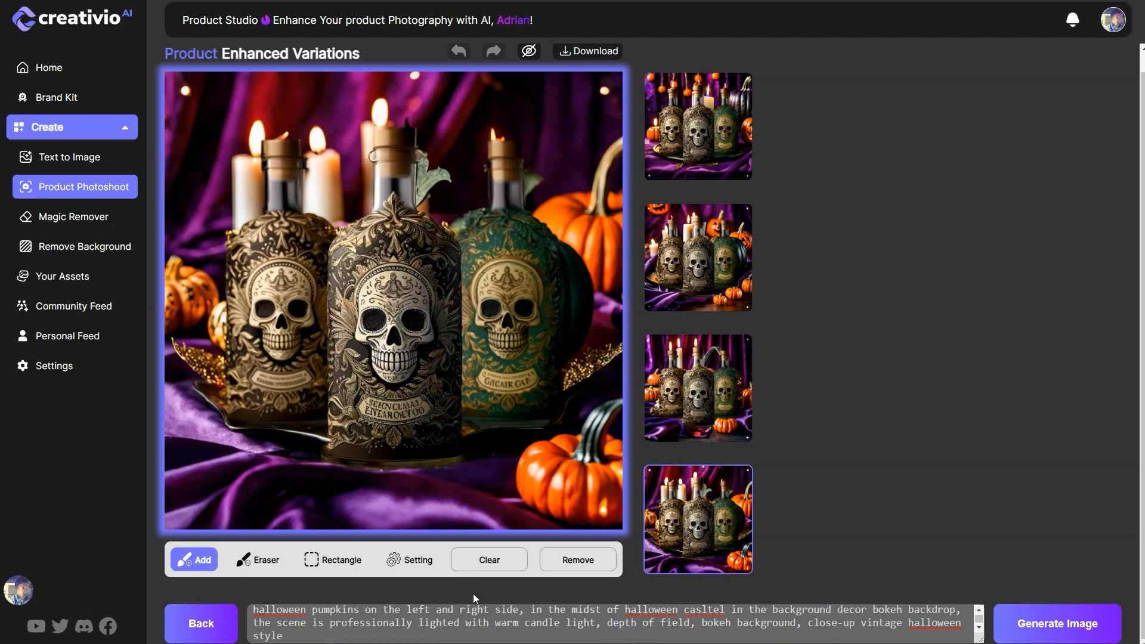
key("ctrl+a")
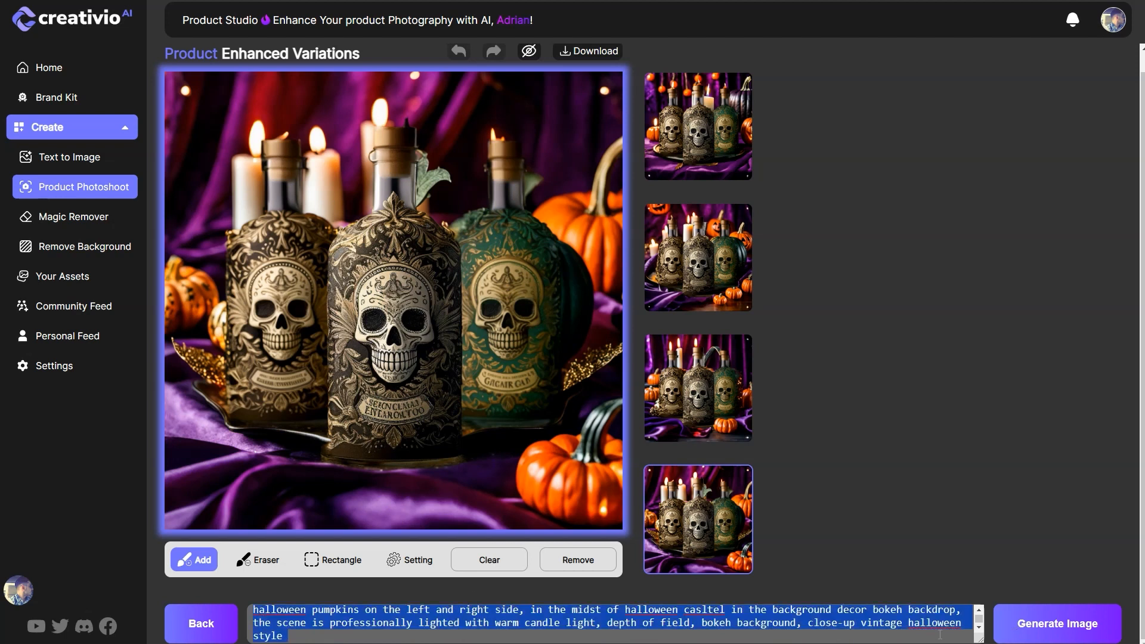
left_click(1055, 626)
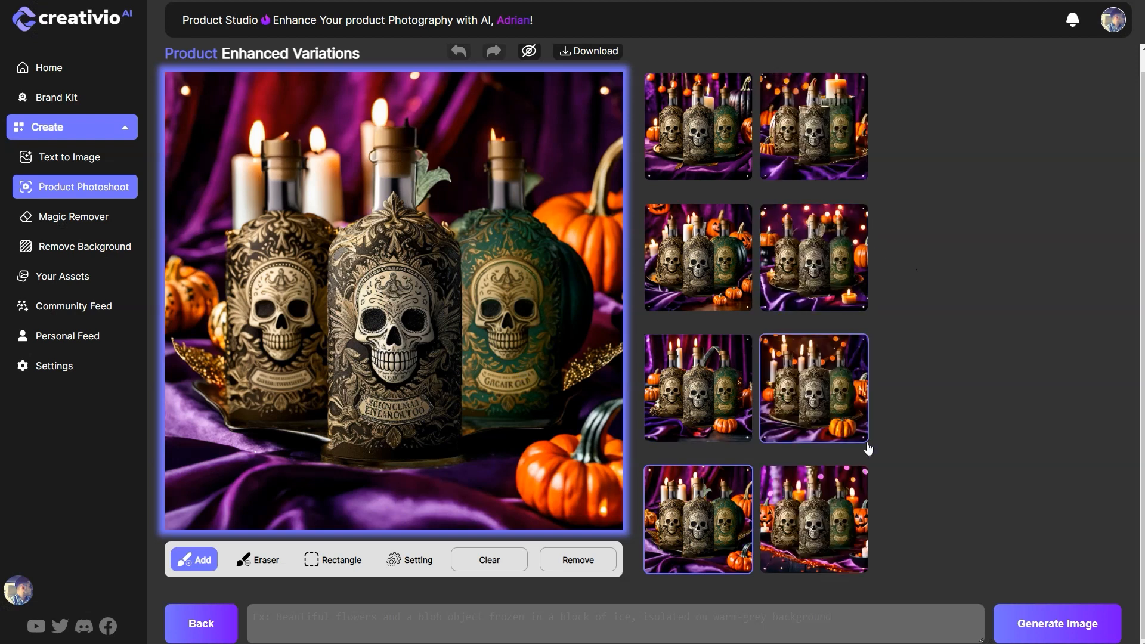
Step: Compare the four new variations with the second and fourth images of the earlier set in the large preview
left_click(838, 512)
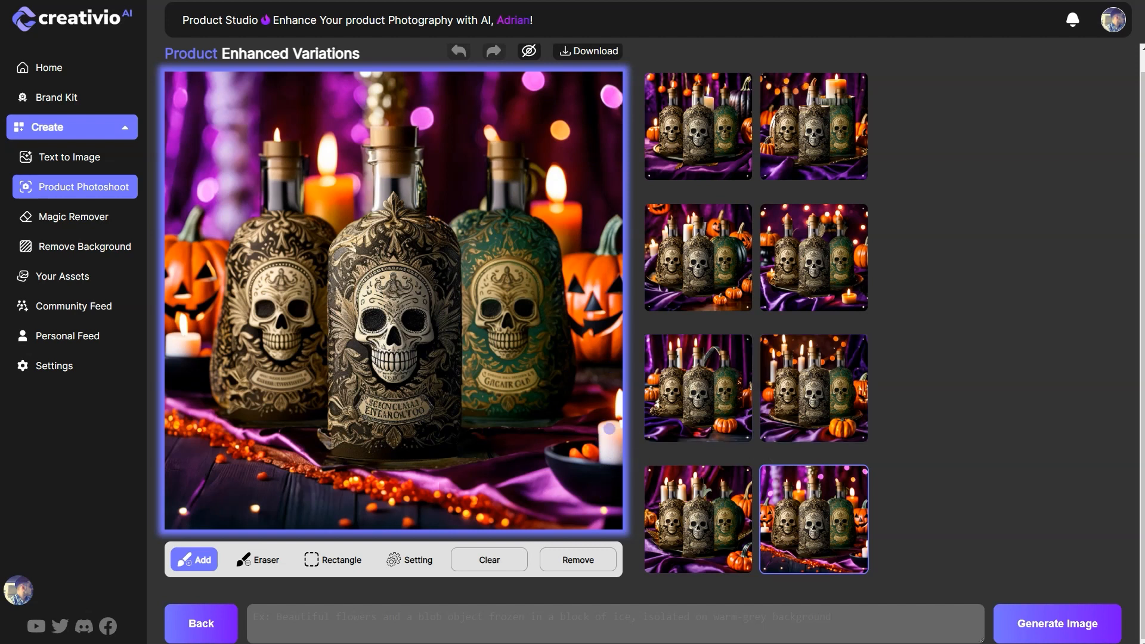
left_click(816, 400)
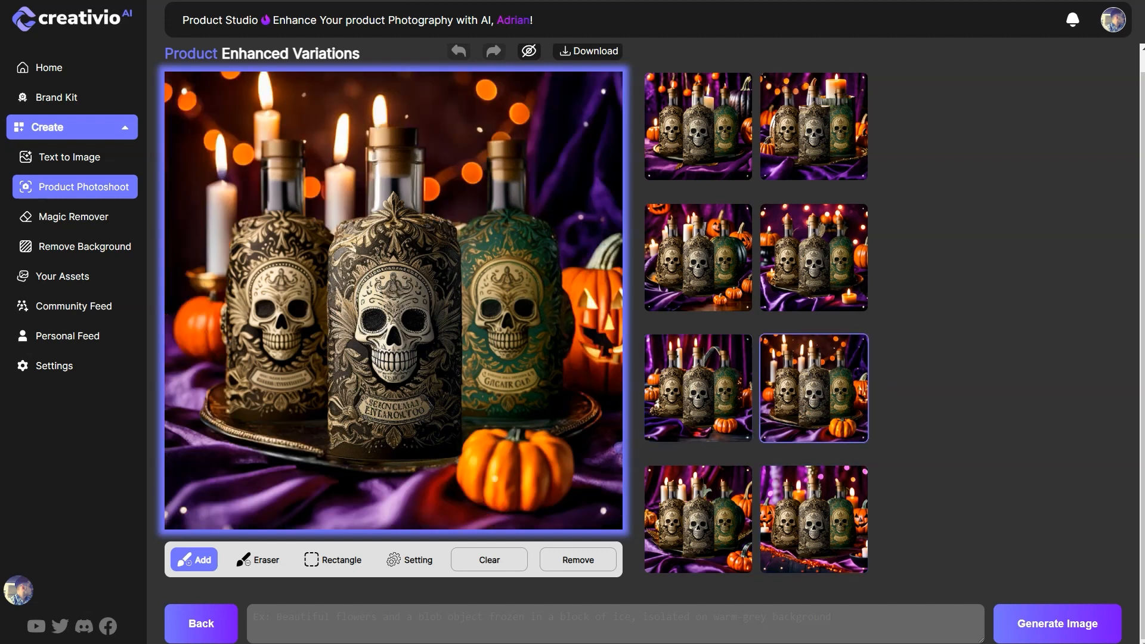
left_click(828, 278)
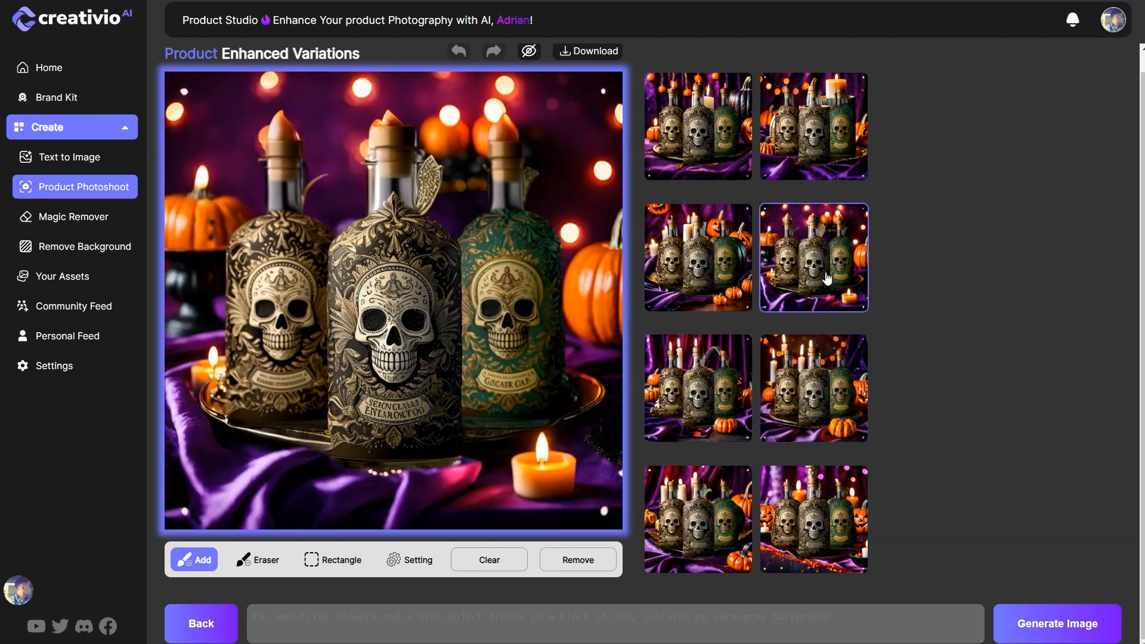
left_click(837, 135)
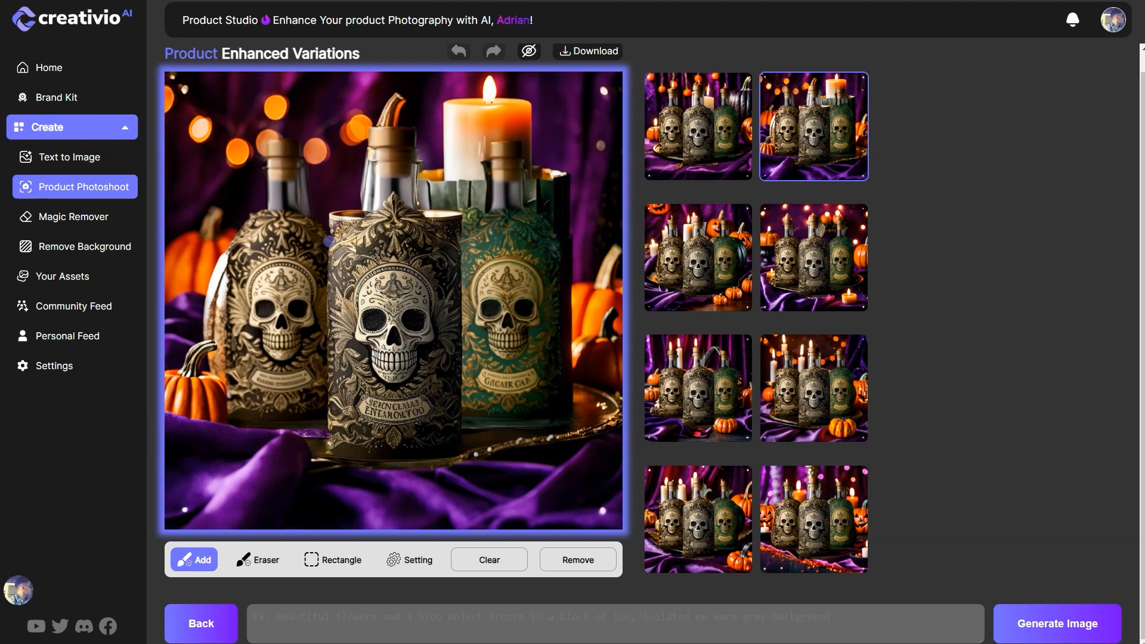
left_click(705, 275)
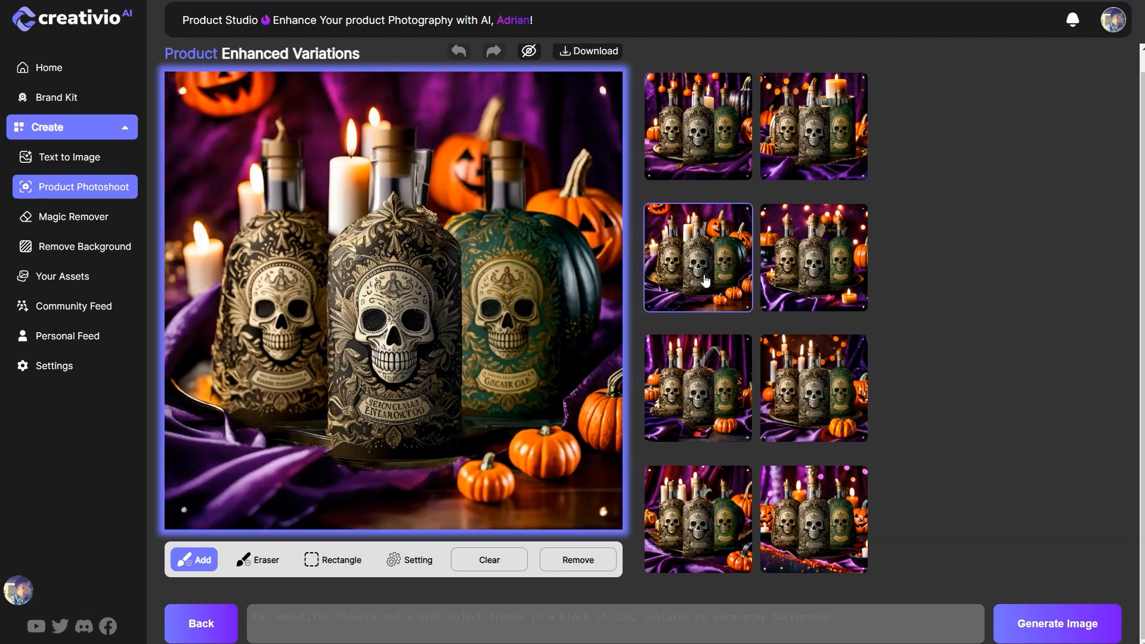
left_click(828, 302)
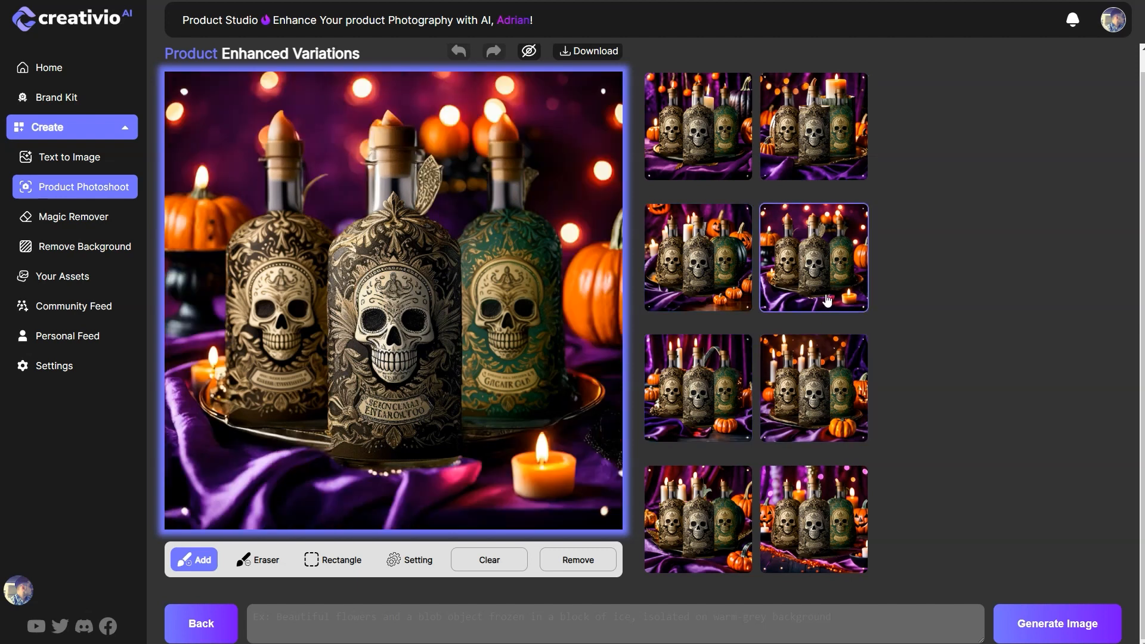
left_click(721, 545)
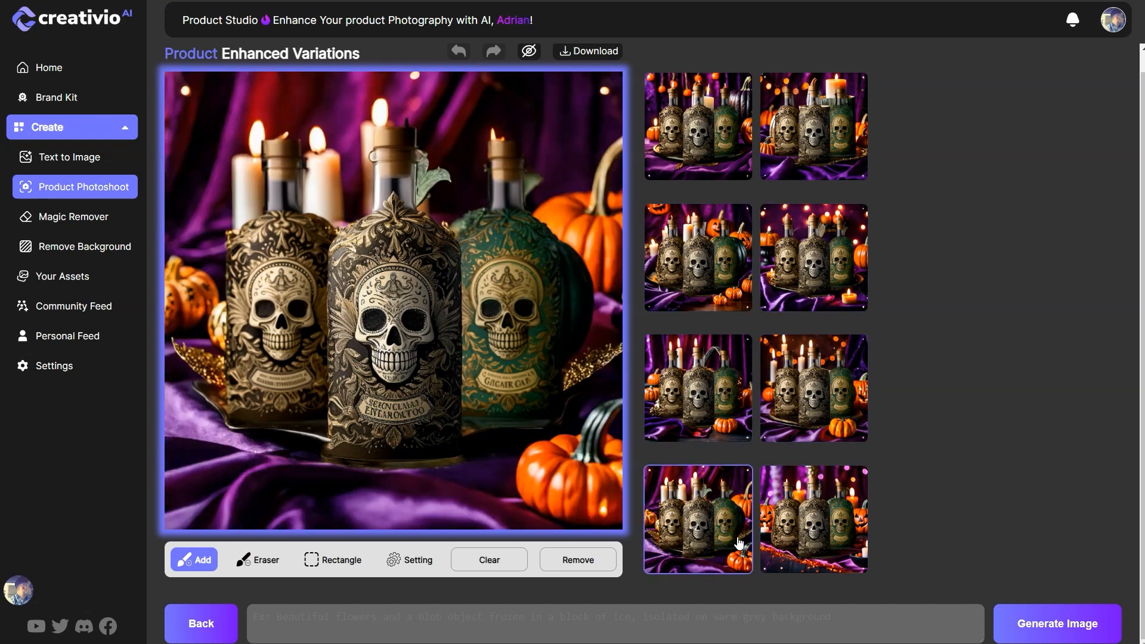